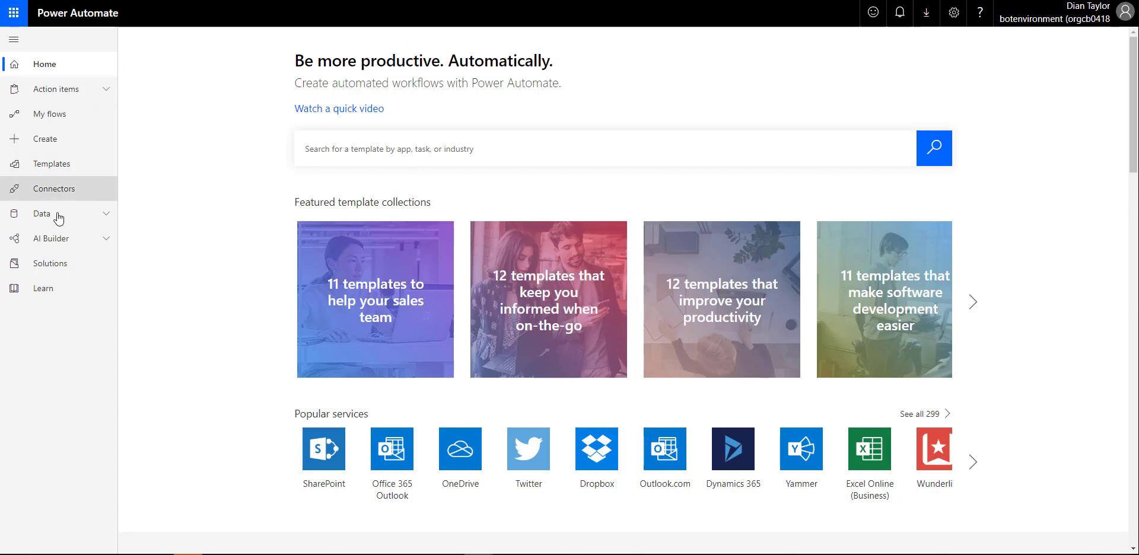
# From the Solutions list, back out of a new solution and open the empty Flow 2 solution
pyautogui.click(52, 264)
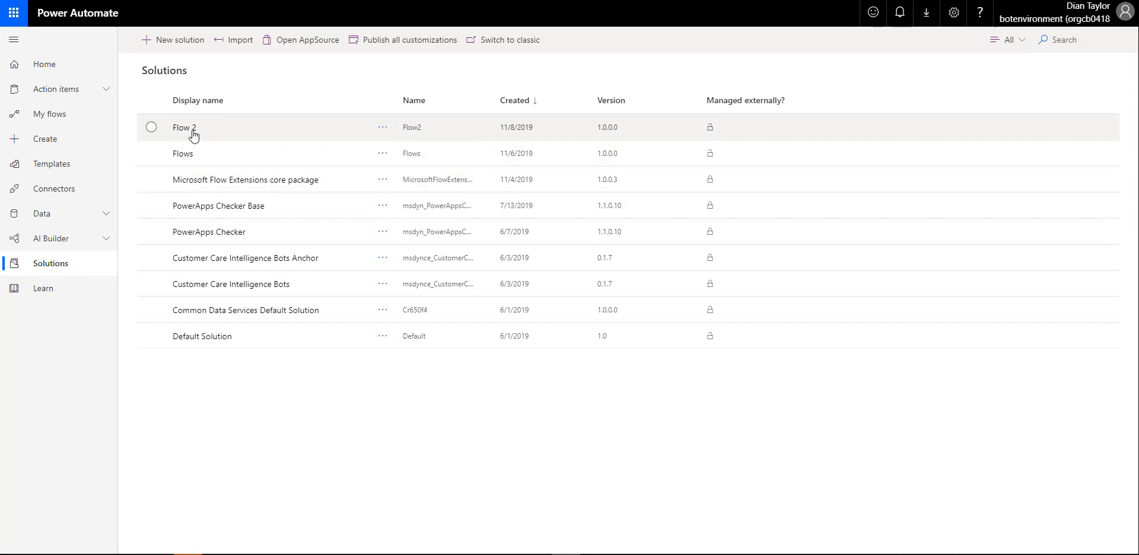
pyautogui.click(179, 44)
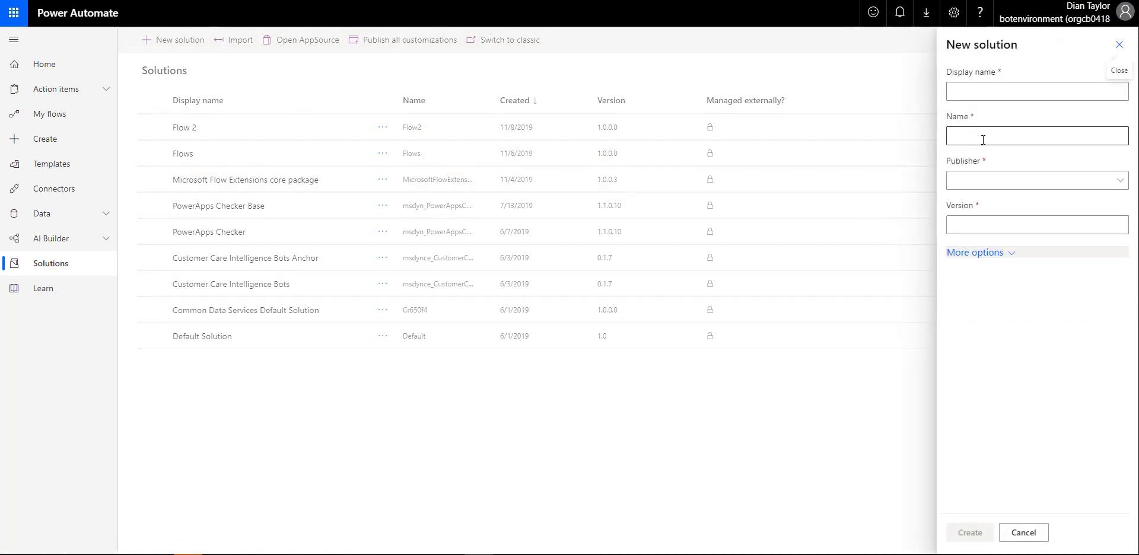
pyautogui.click(878, 508)
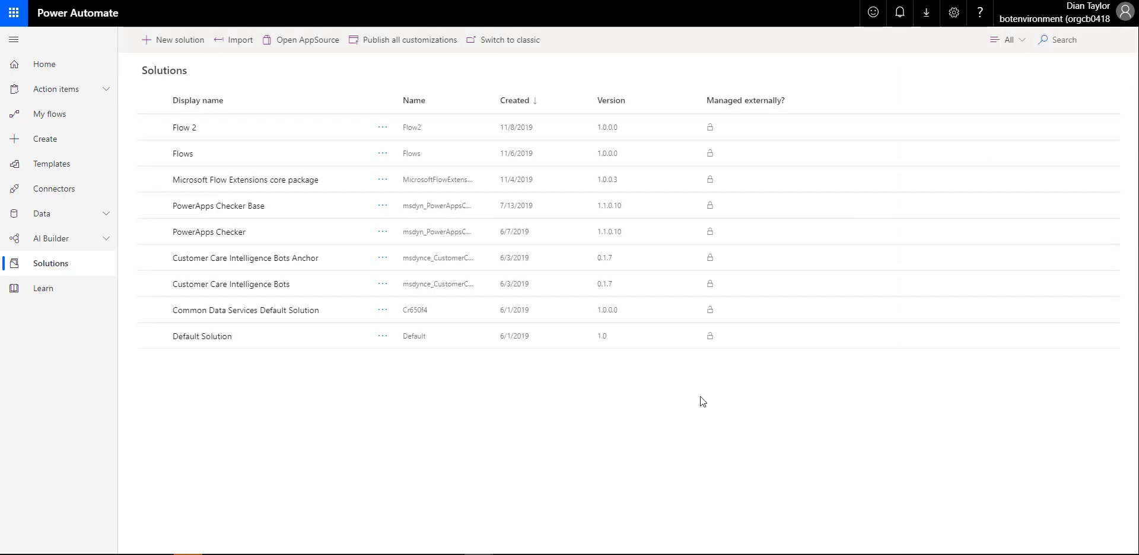
pyautogui.click(182, 129)
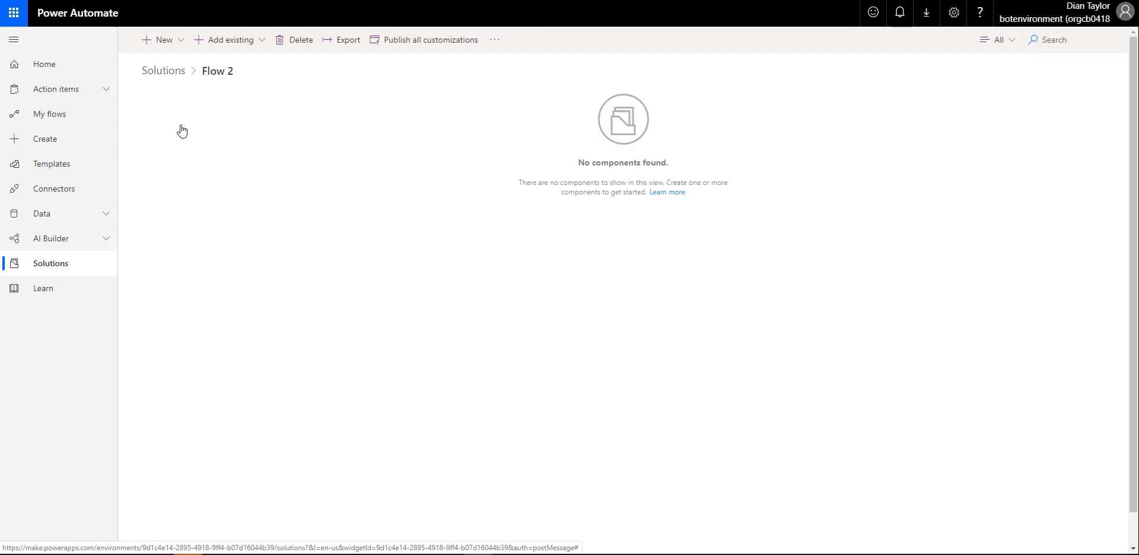
# Add a new flow to Flow 2 with the 'When a HTTP request is received' trigger
pyautogui.click(183, 43)
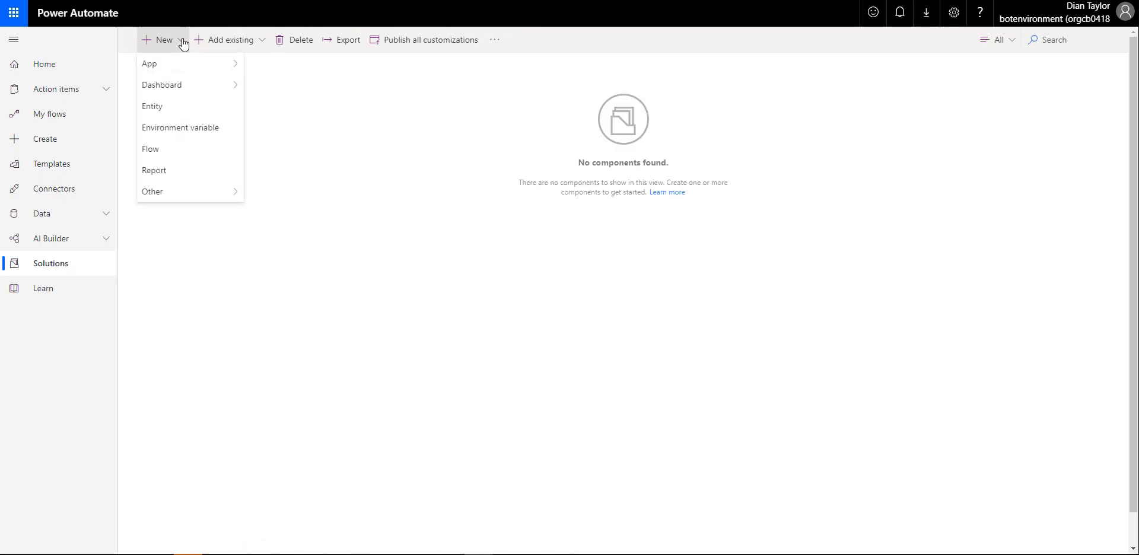
pyautogui.click(172, 152)
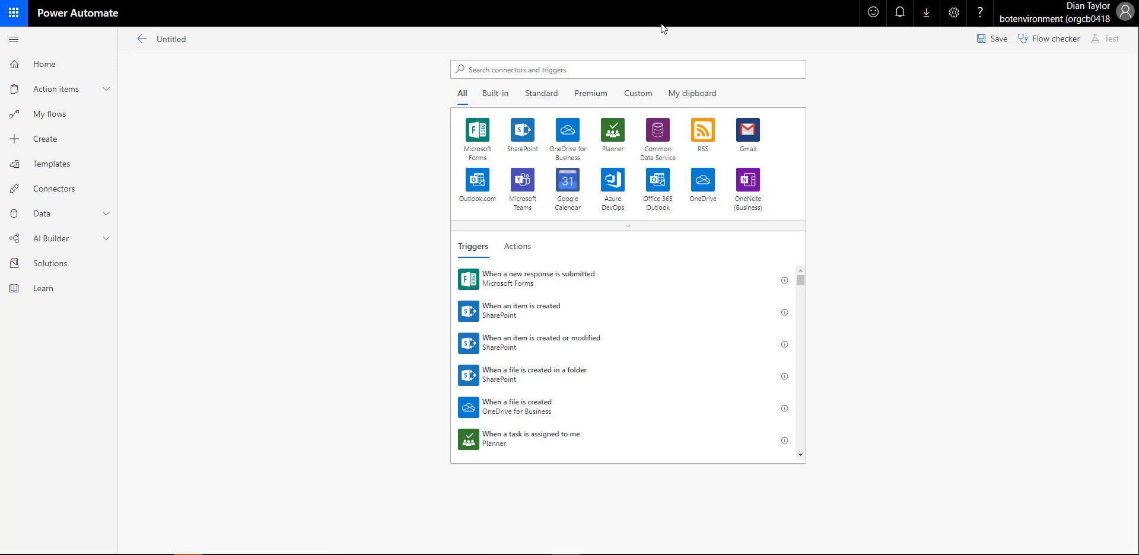
pyautogui.click(692, 65)
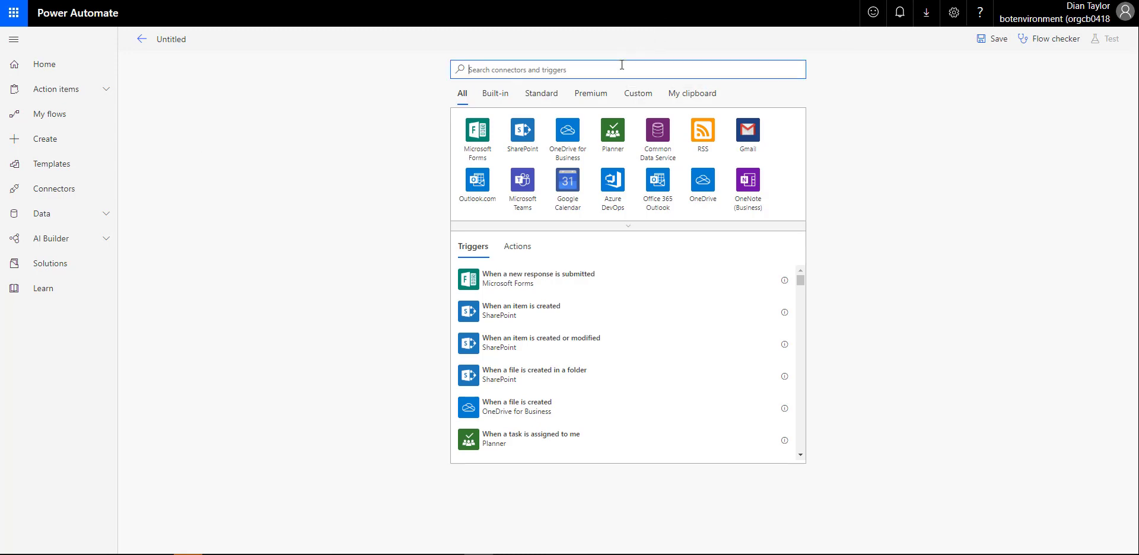
pyautogui.write('request')
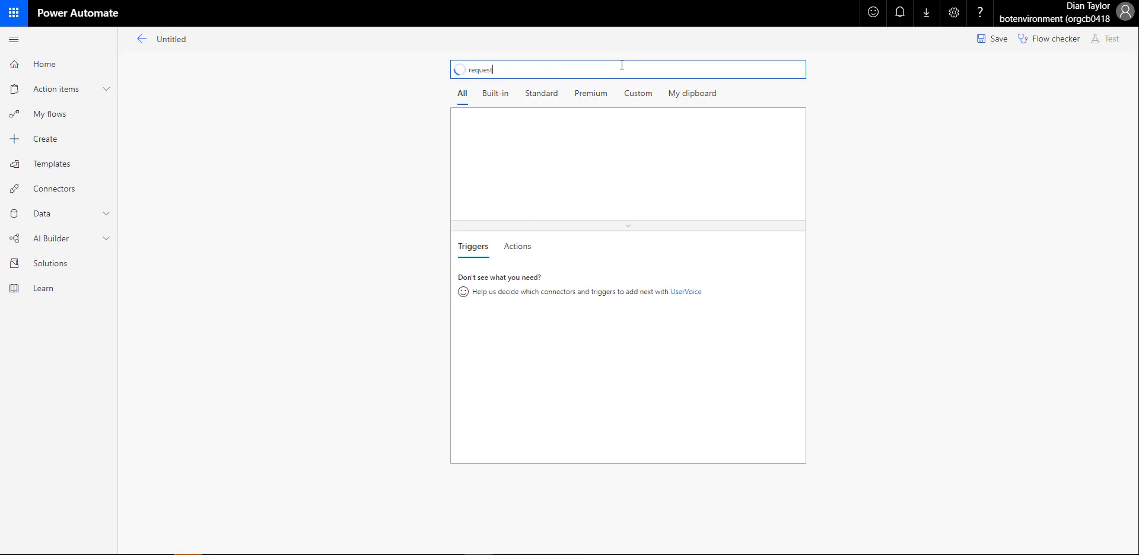
pyautogui.write(' rec')
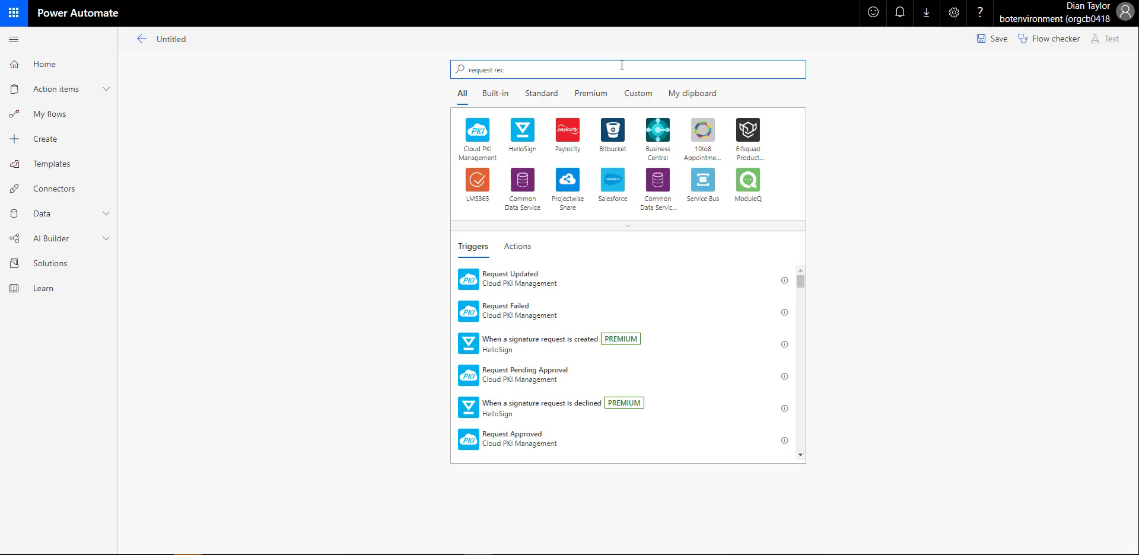
pyautogui.moveTo(621, 66); pyautogui.dragTo(442, 81)
pyautogui.write('http re')
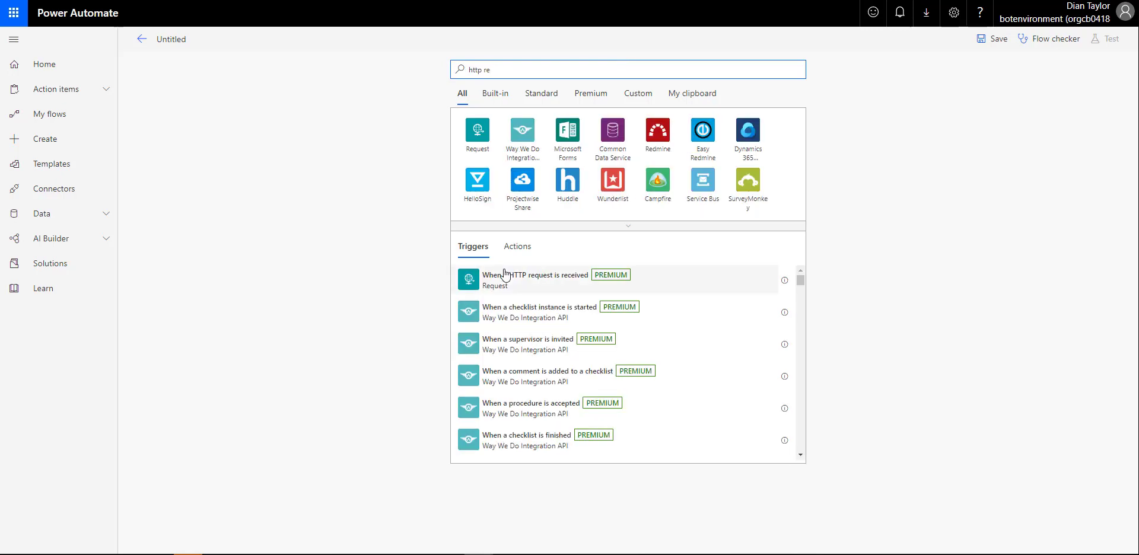
pyautogui.click(505, 277)
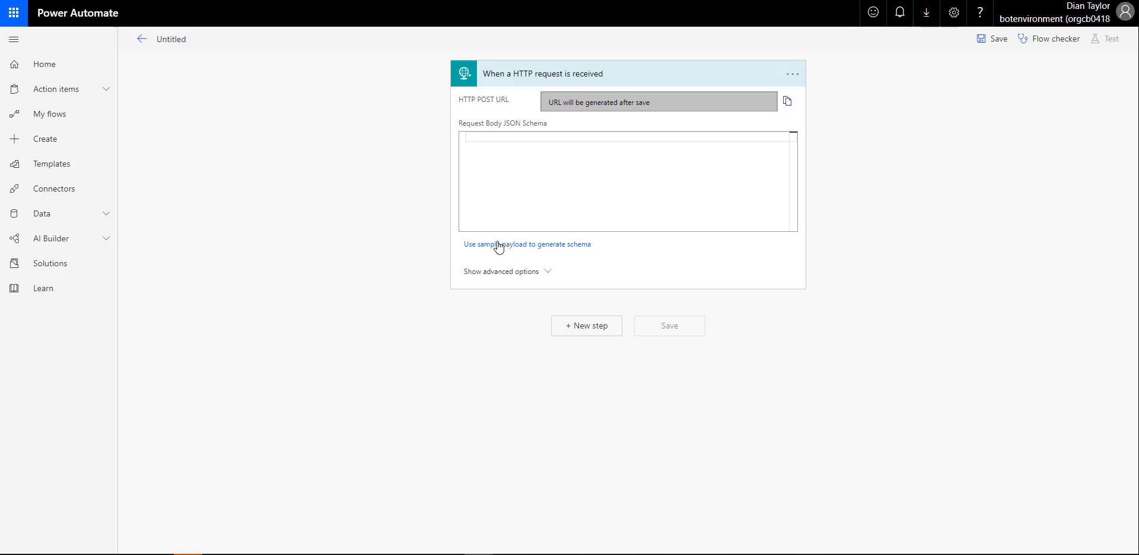
# Generate the trigger's body schema from a pasted sample with emailaddress, firstname and lastname
pyautogui.click(498, 245)
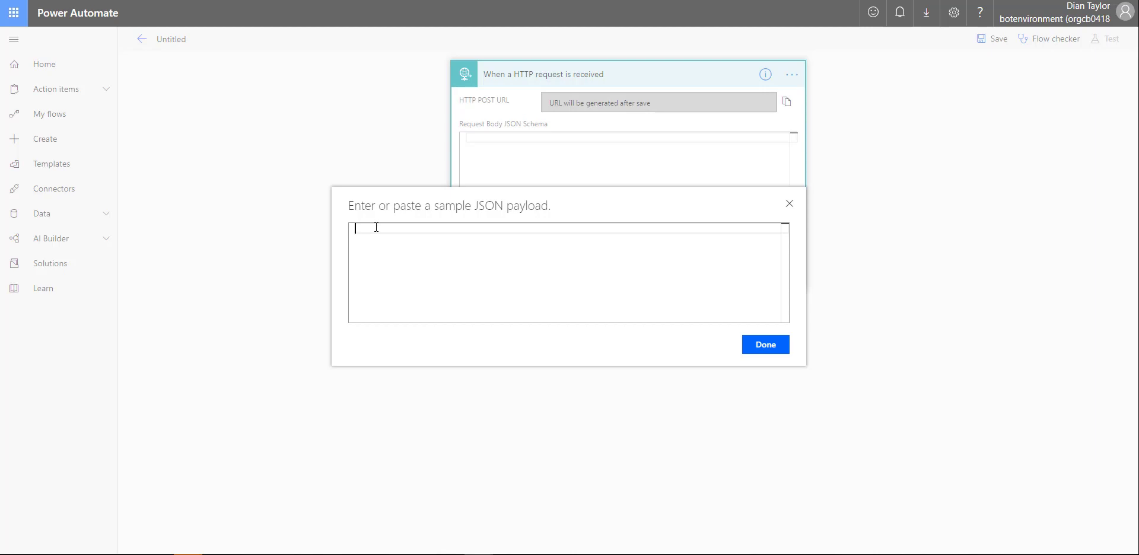
pyautogui.write('{"emailaddress":"email","firstname":"first","lastname":"last"}')
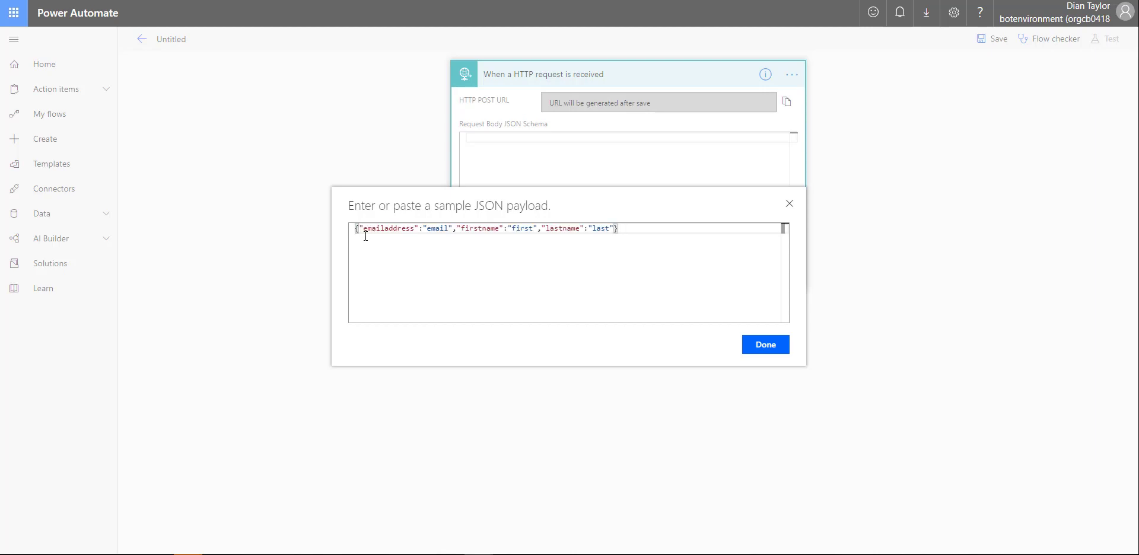
pyautogui.click(363, 228)
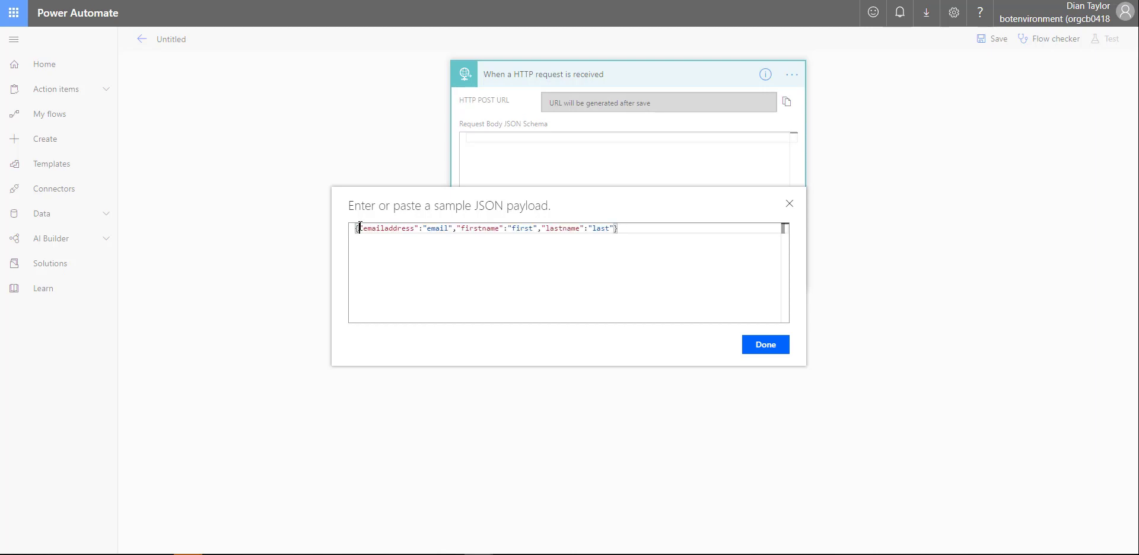
pyautogui.click(418, 228)
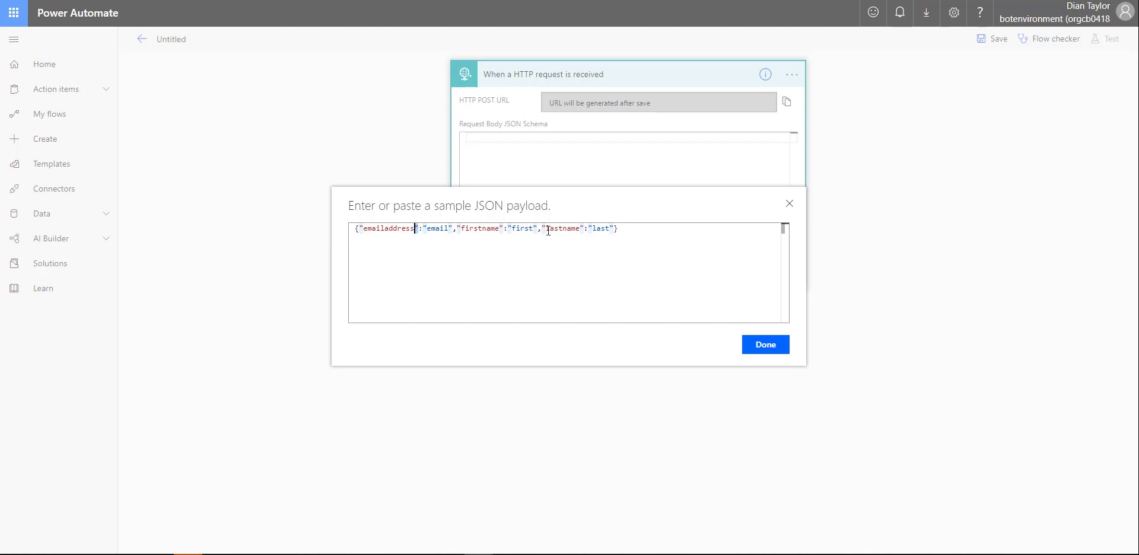
pyautogui.click(641, 229)
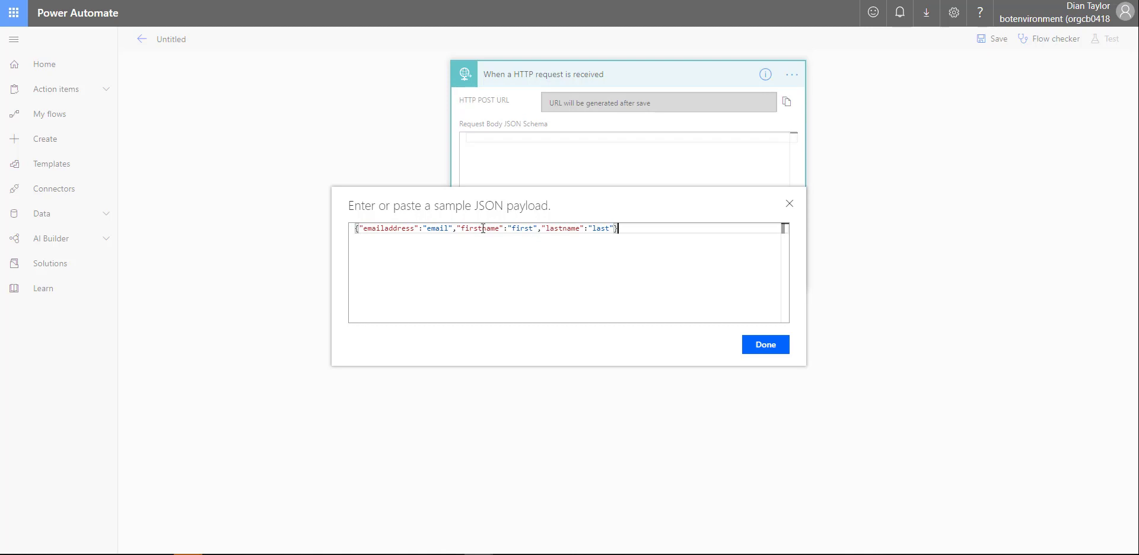
pyautogui.click(760, 347)
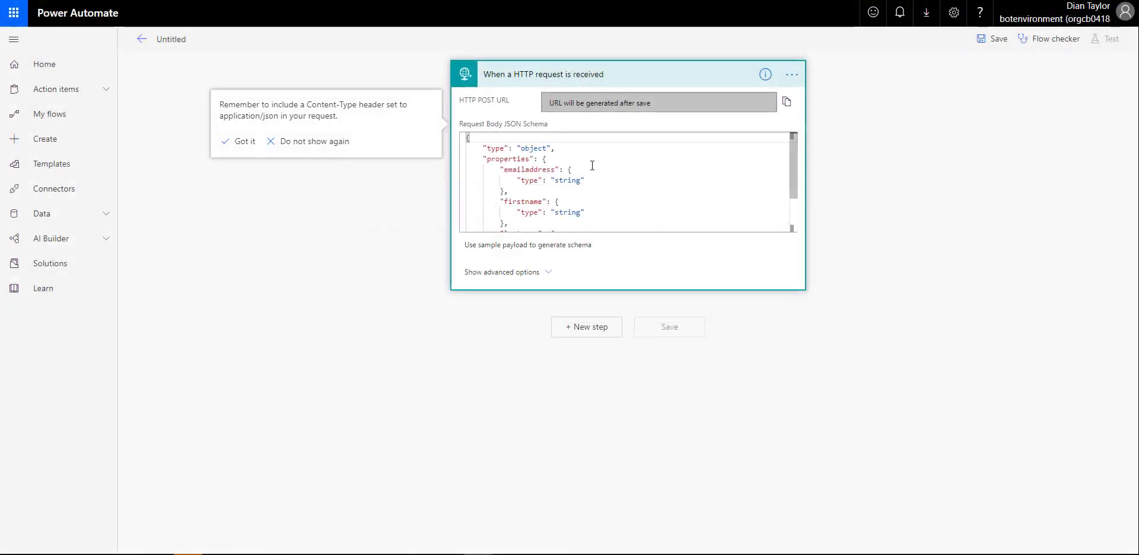
pyautogui.scroll(-1, 528, 180)
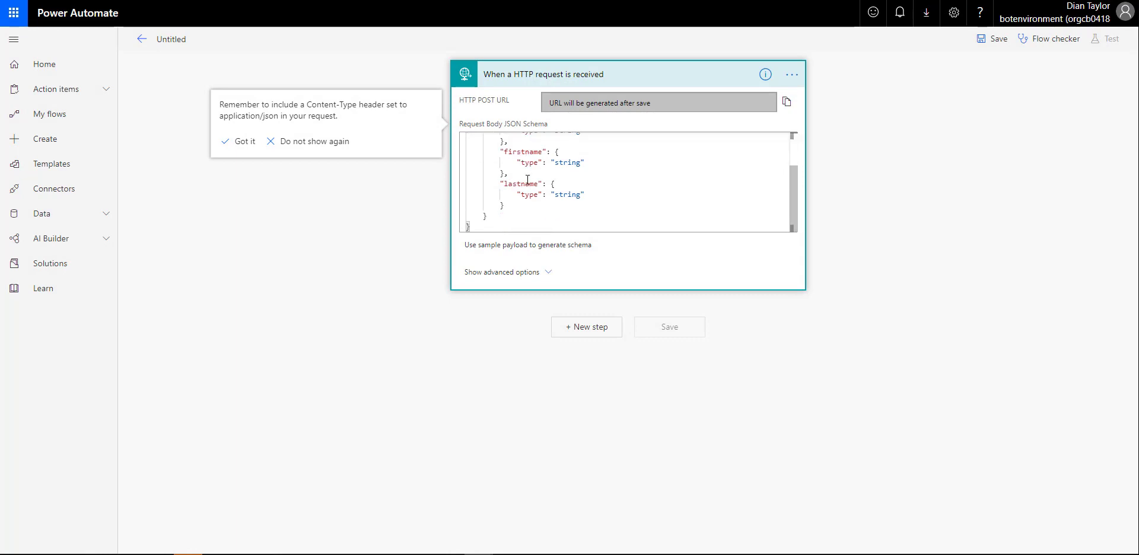
pyautogui.scroll(1, 528, 179)
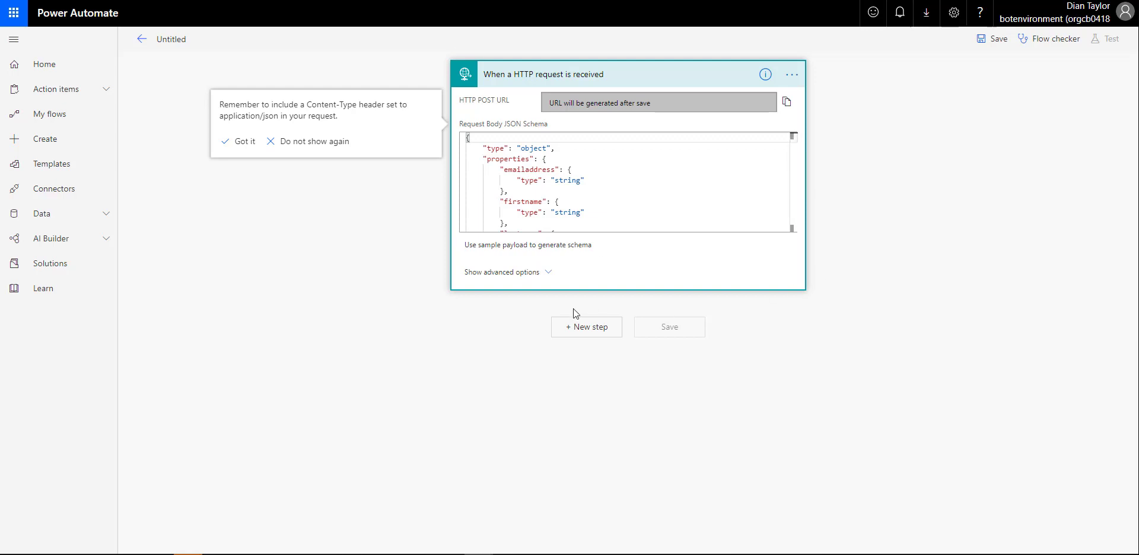
# Add a List records step on the Leads entity in the RSM FSPSA V8.3 environment
pyautogui.click(564, 326)
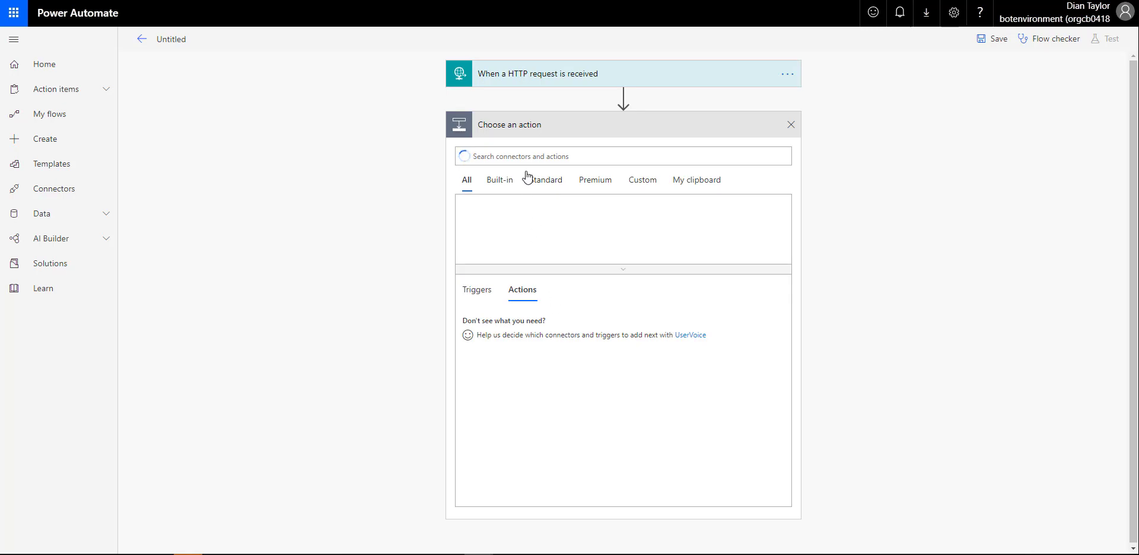
pyautogui.write('list r')
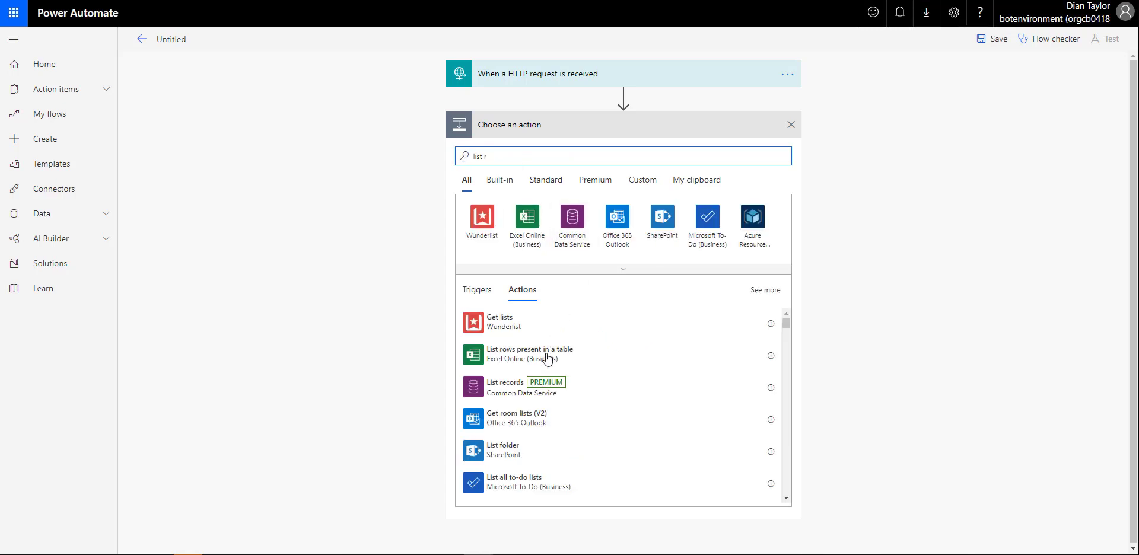
pyautogui.click(514, 389)
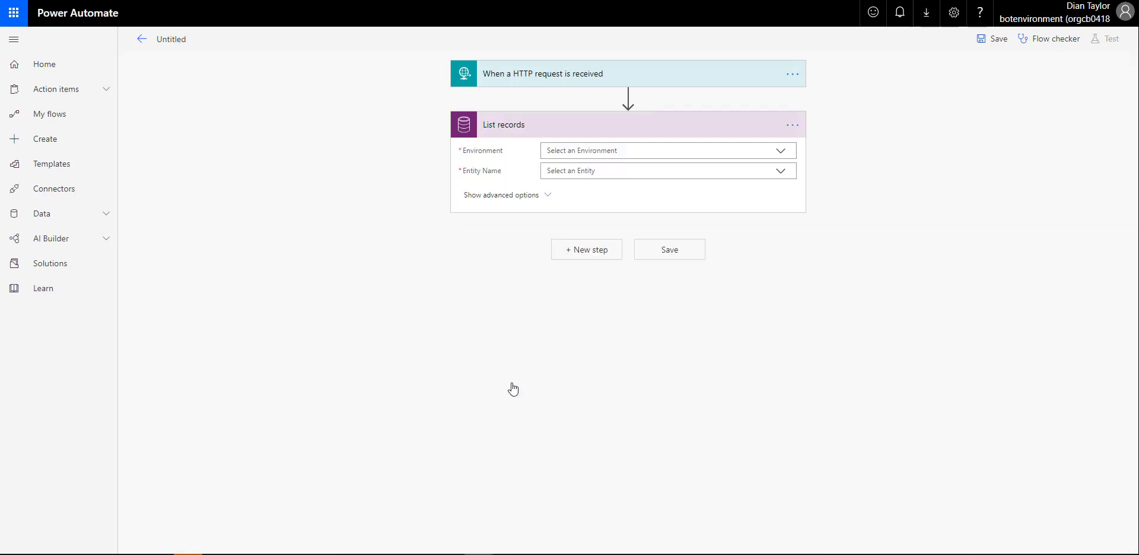
pyautogui.click(782, 156)
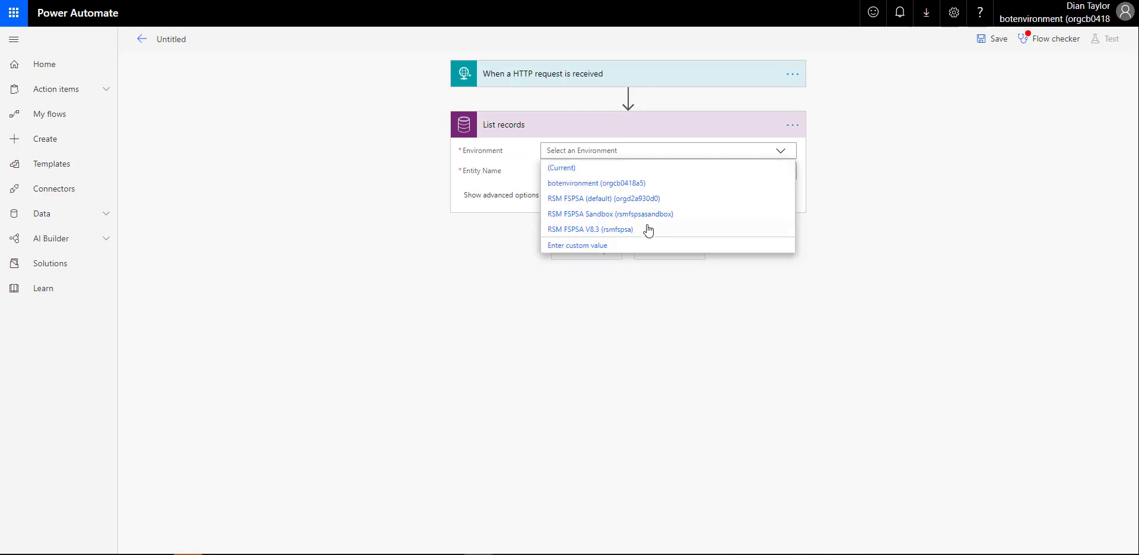
pyautogui.click(633, 230)
pyautogui.click(619, 172)
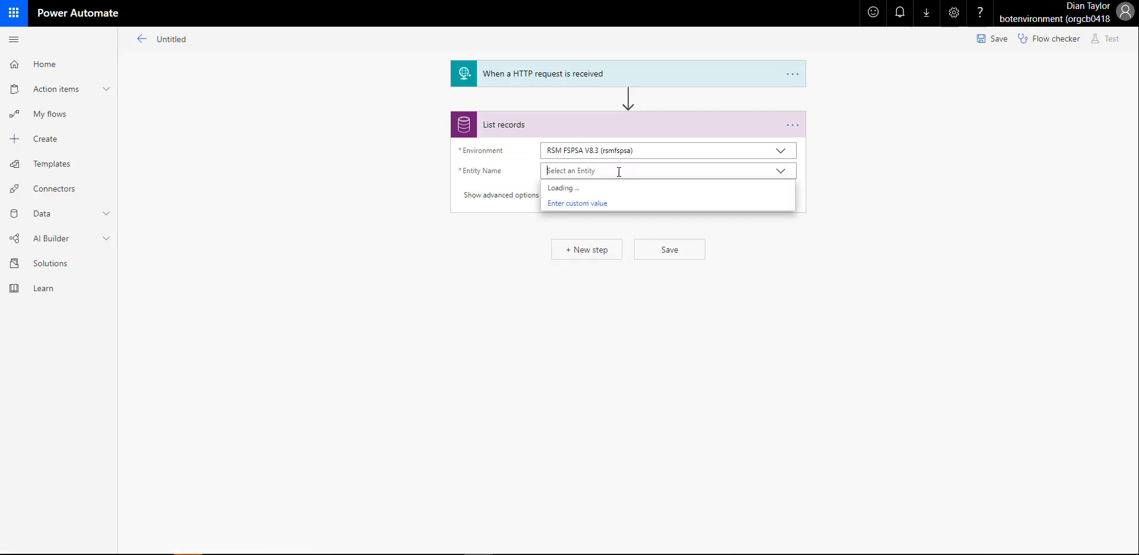
pyautogui.write('leads')
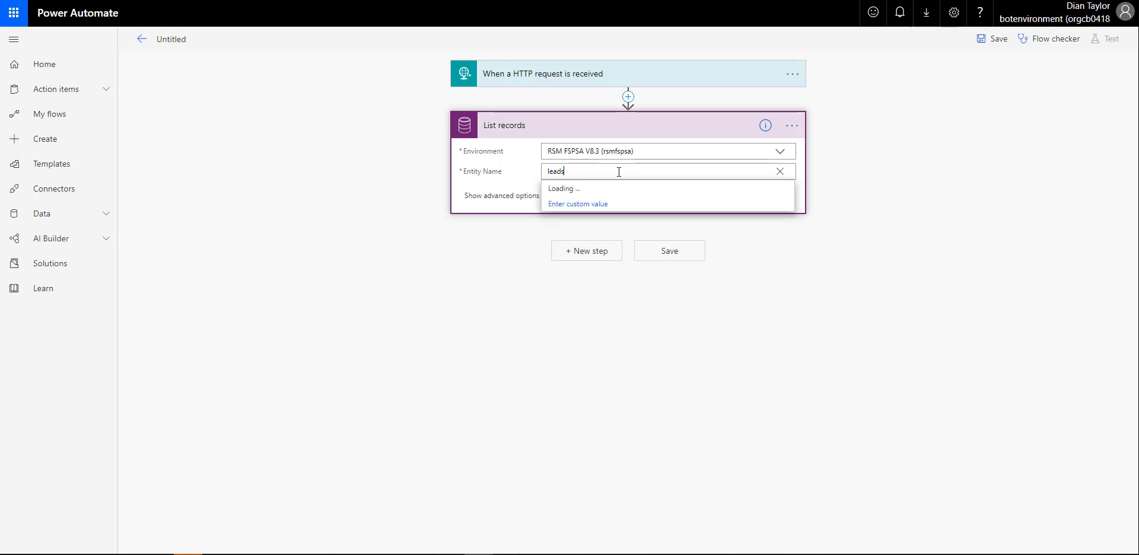
pyautogui.click(598, 190)
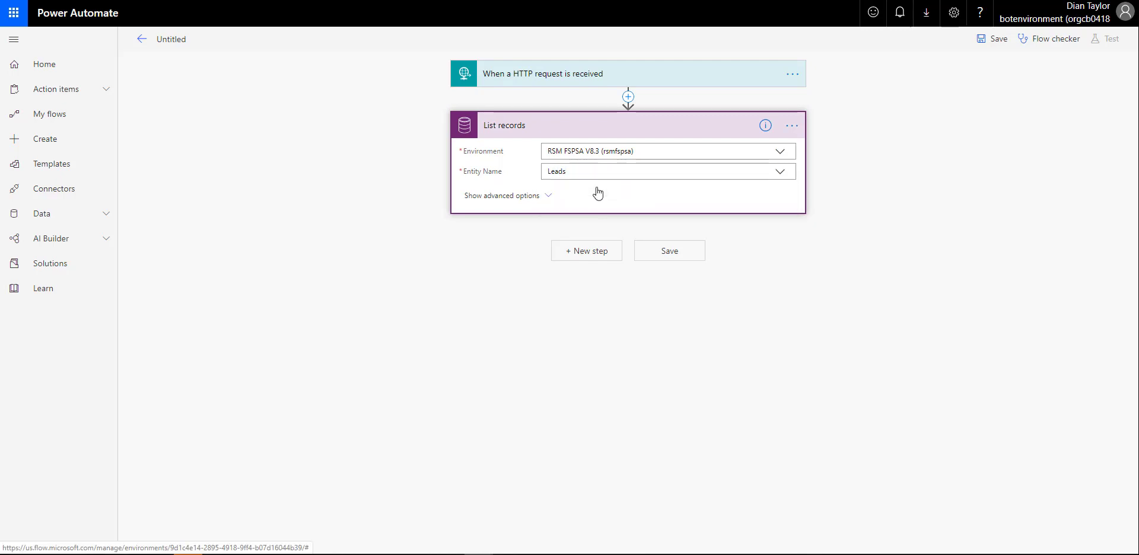
# Set the List records filter query to emailaddress1 eq 'emailaddress' using the trigger's value
pyautogui.click(552, 198)
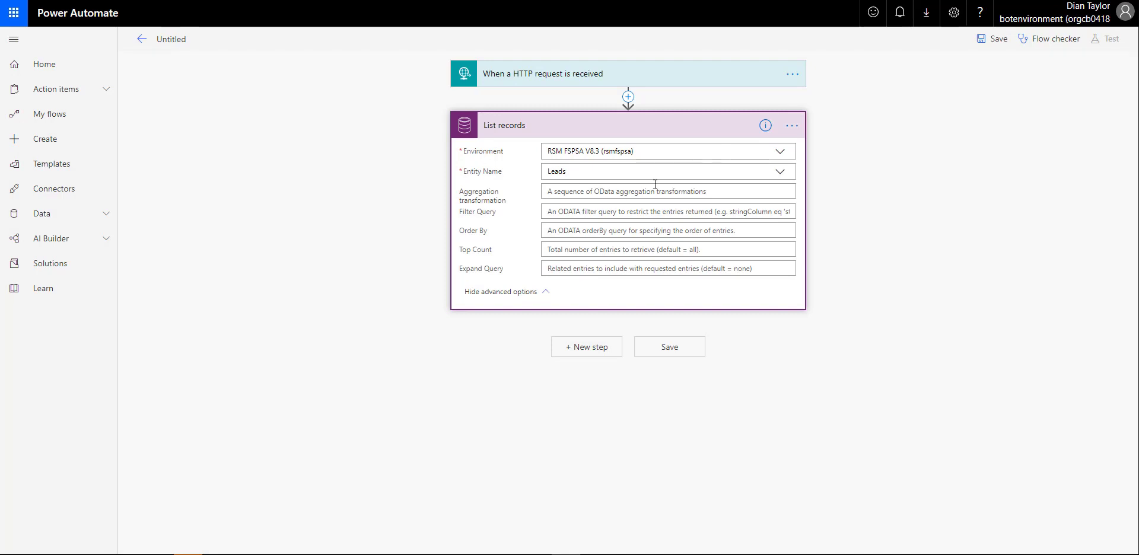
pyautogui.click(549, 212)
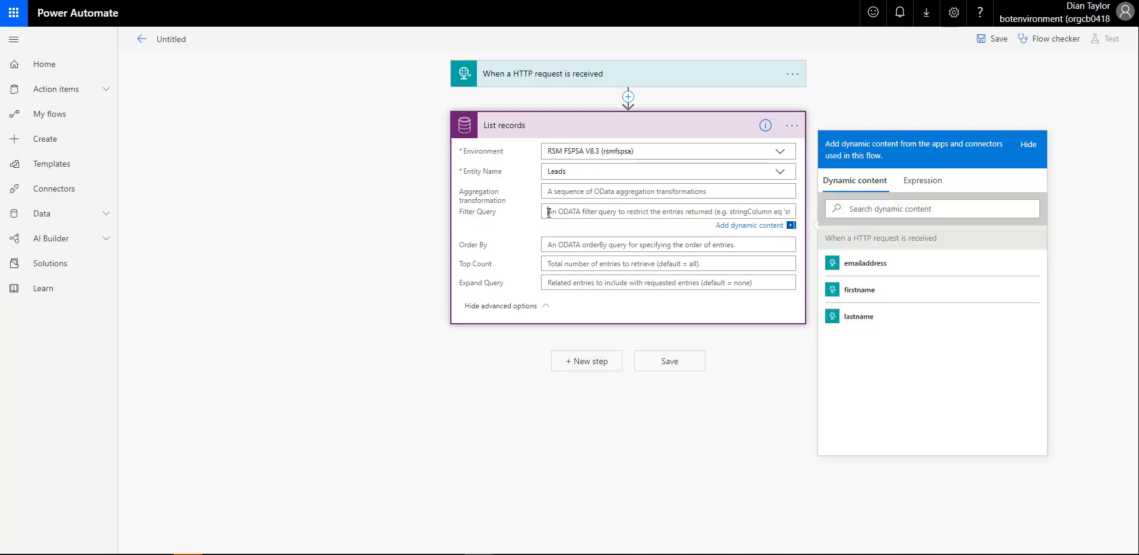
pyautogui.write('Email')
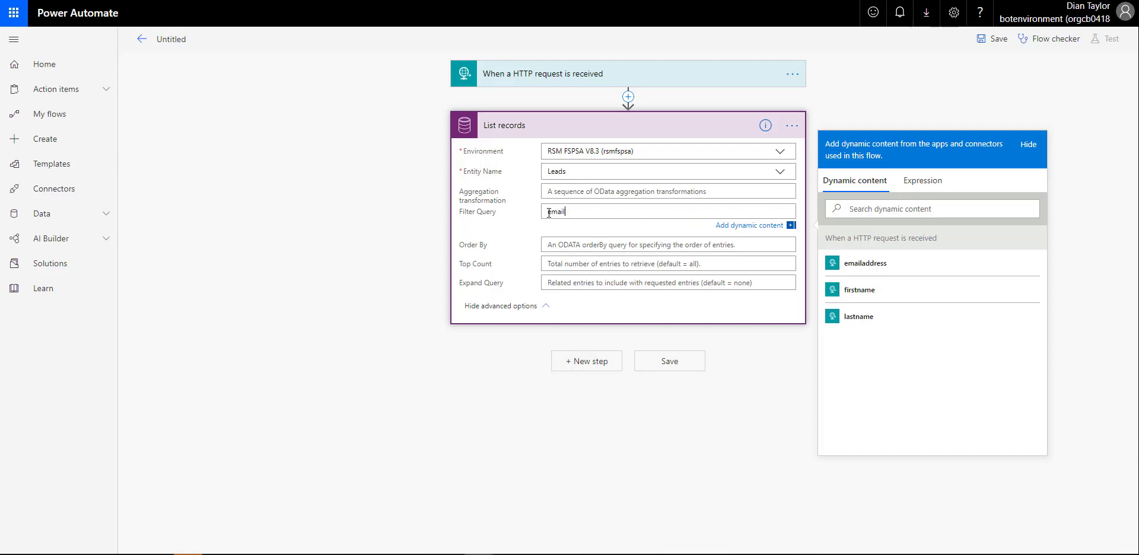
pyautogui.write('ress1 eq')
pyautogui.write("'")
pyautogui.click(872, 263)
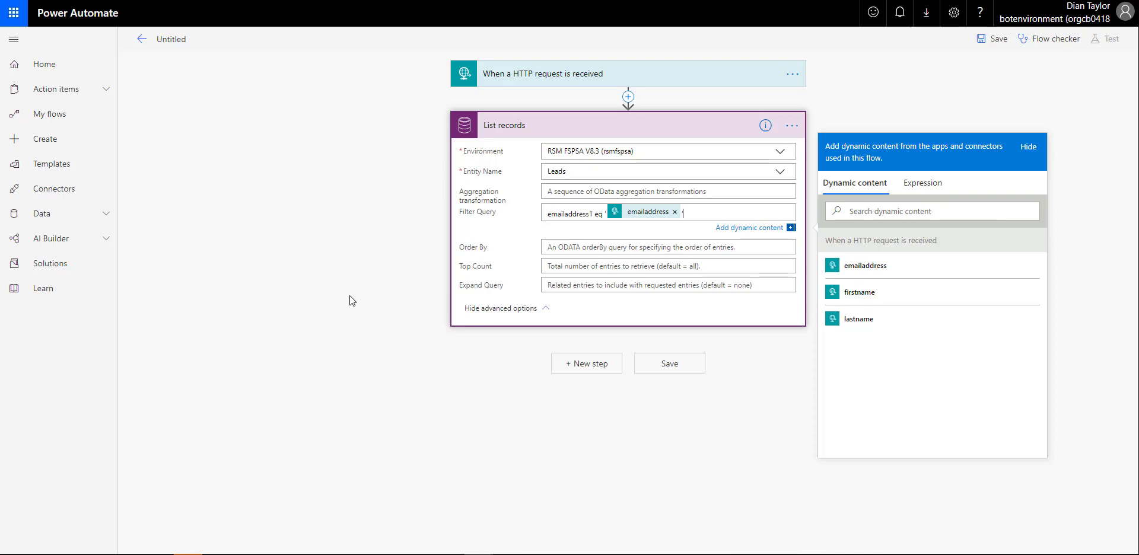
pyautogui.click(583, 369)
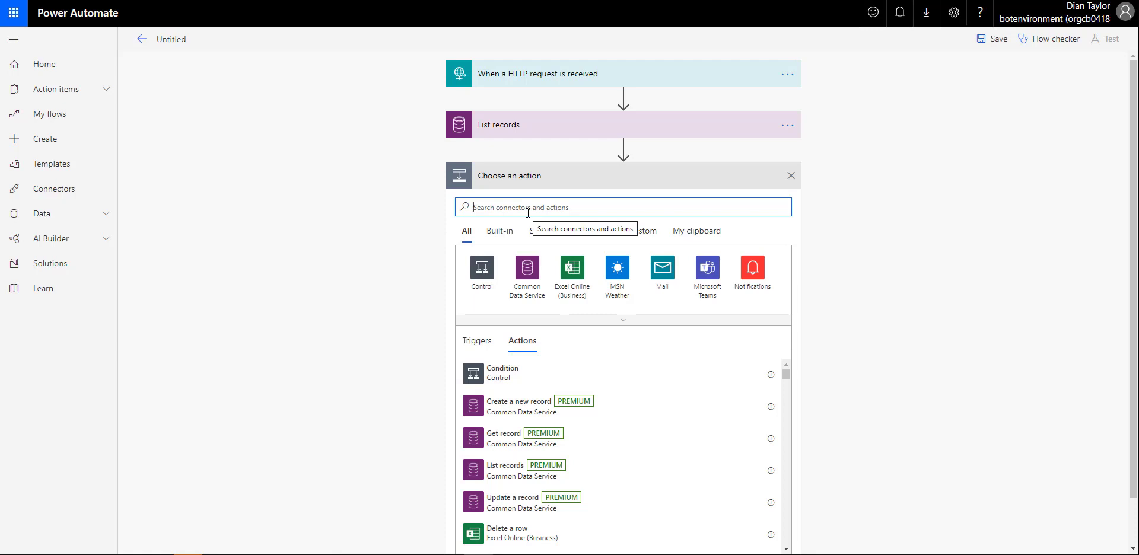
# Add a Condition step and start its first value as an expression using empty
pyautogui.write('condi')
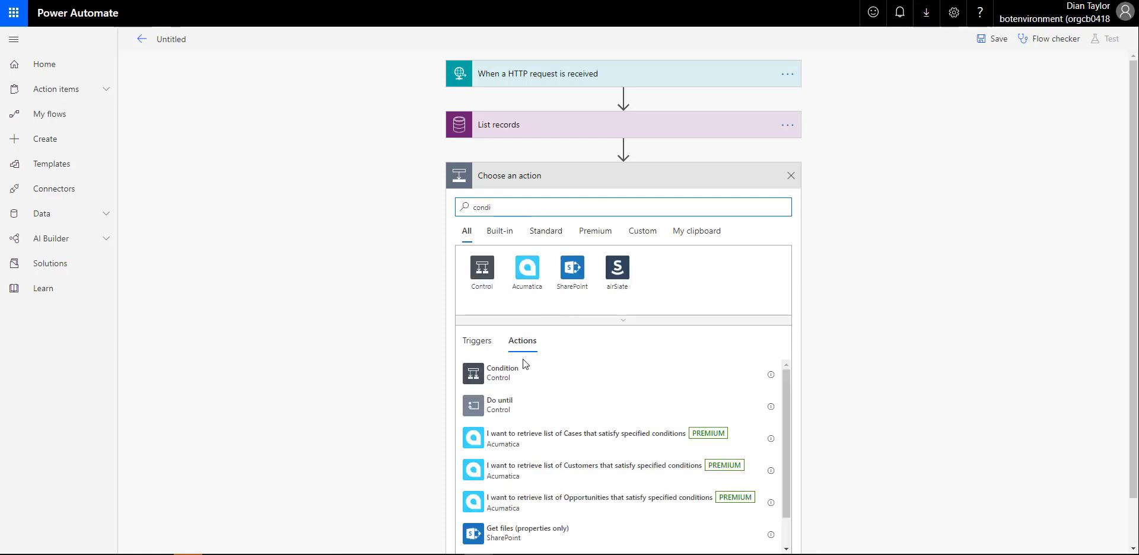
pyautogui.click(503, 375)
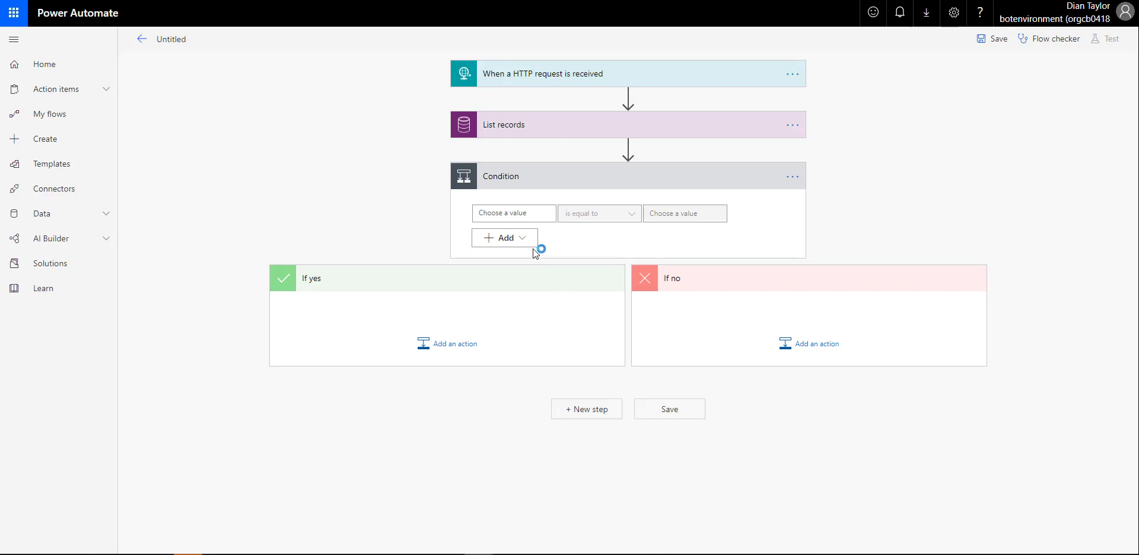
pyautogui.click(522, 214)
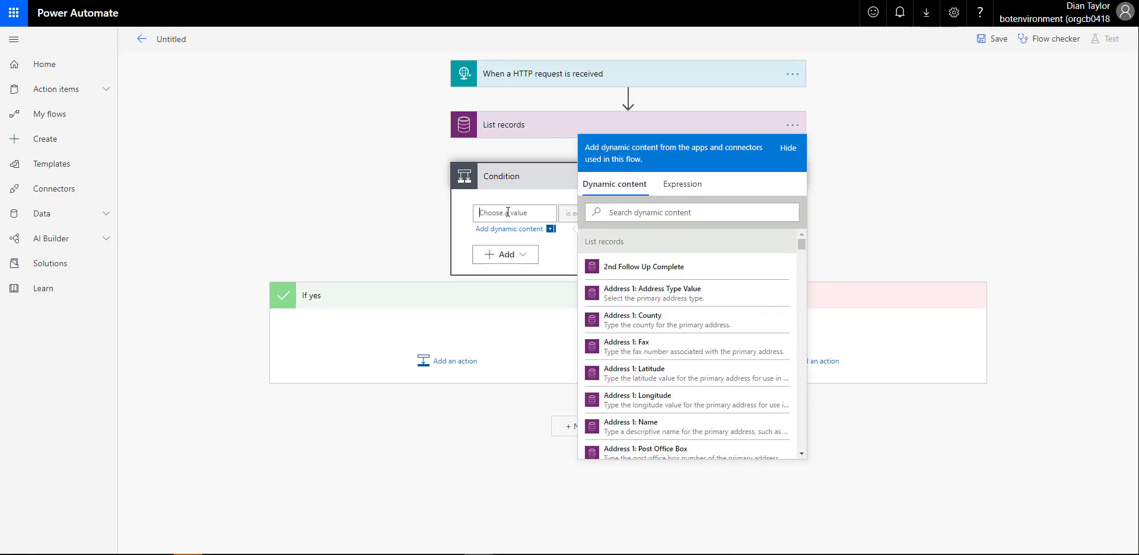
pyautogui.click(683, 185)
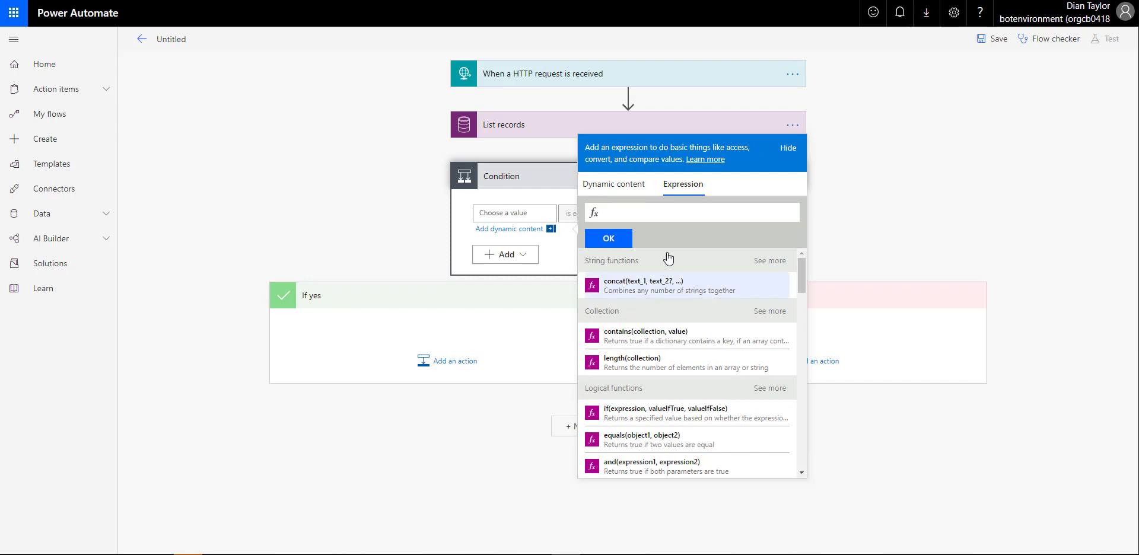
pyautogui.click(628, 212)
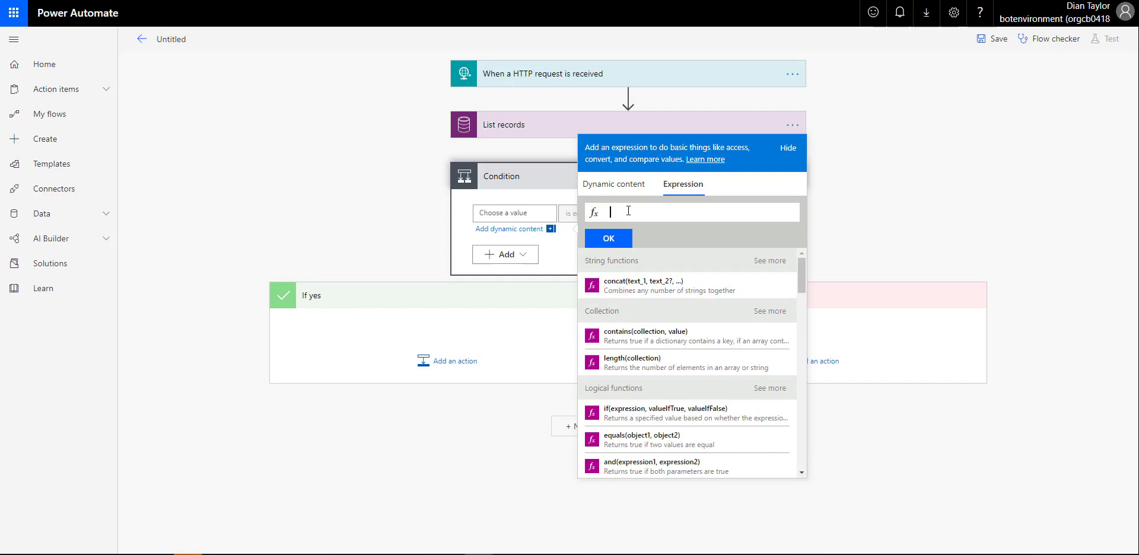
pyautogui.write('empty')
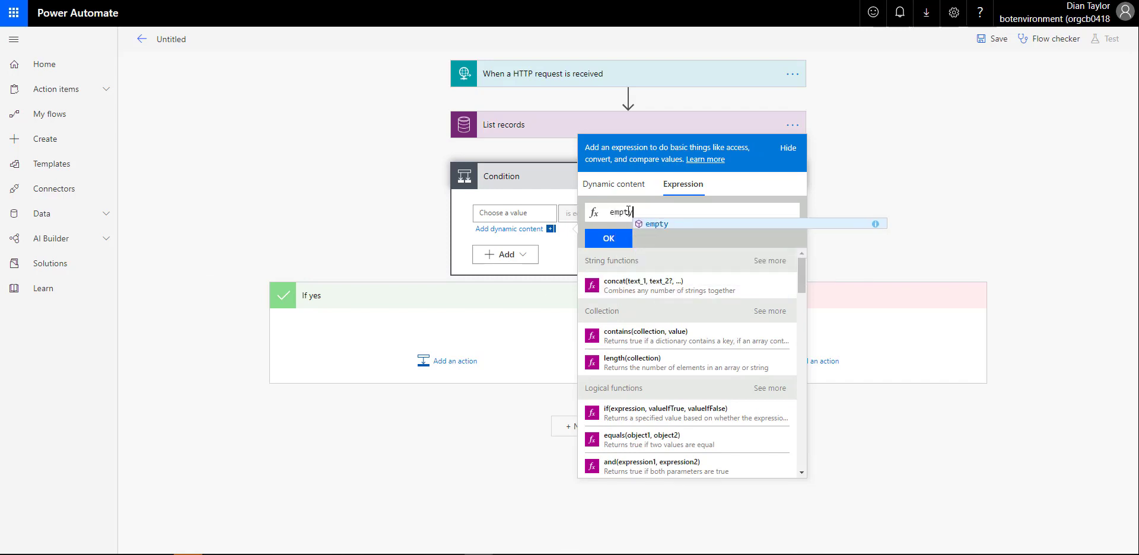
pyautogui.click(653, 224)
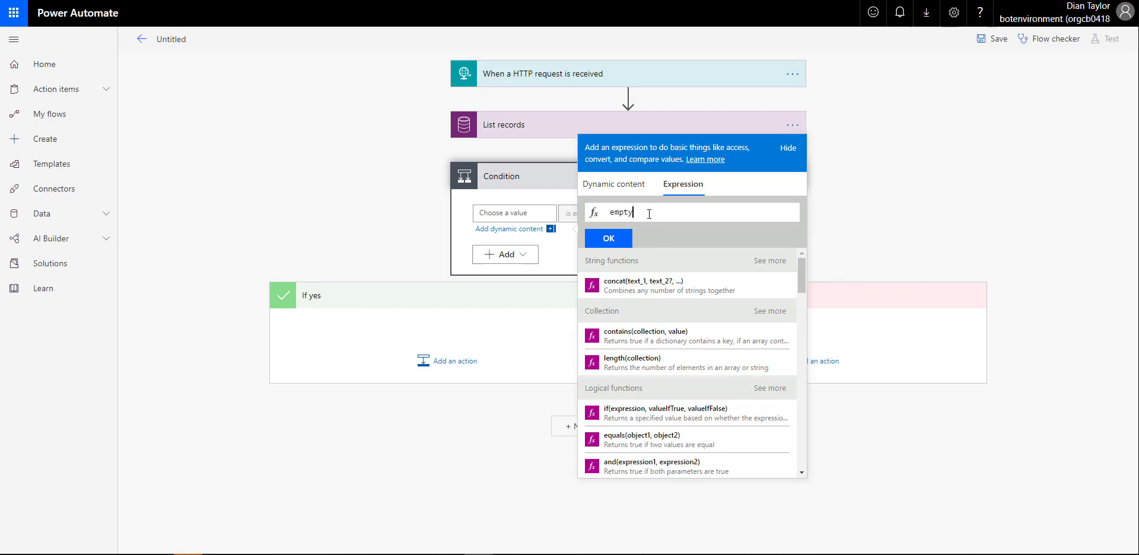
# Complete the expression as empty(body('List_records')?['value']) and insert it into the condition
pyautogui.write('(')
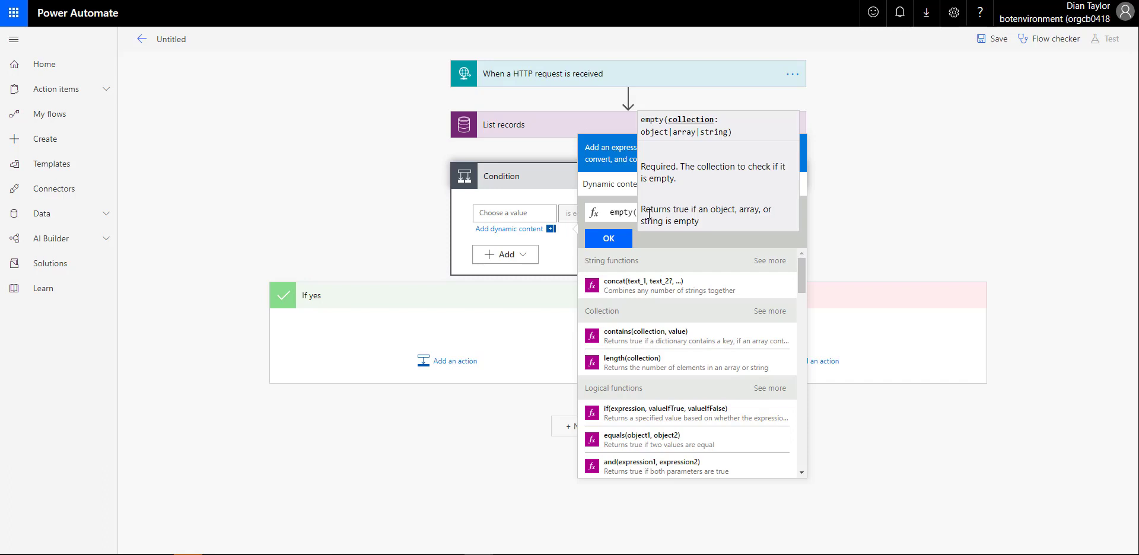
pyautogui.write('body')
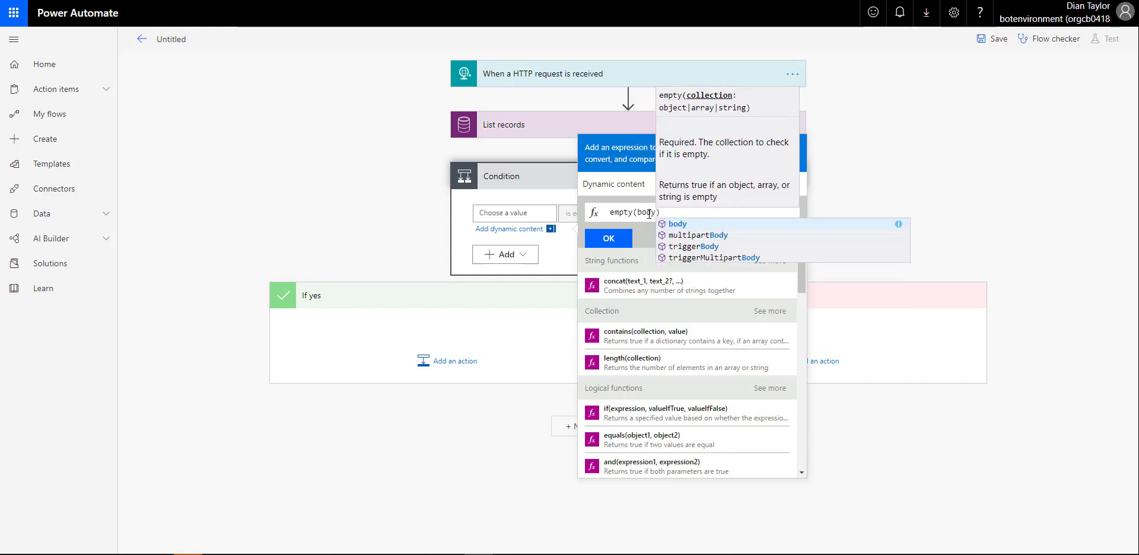
pyautogui.write('(list')
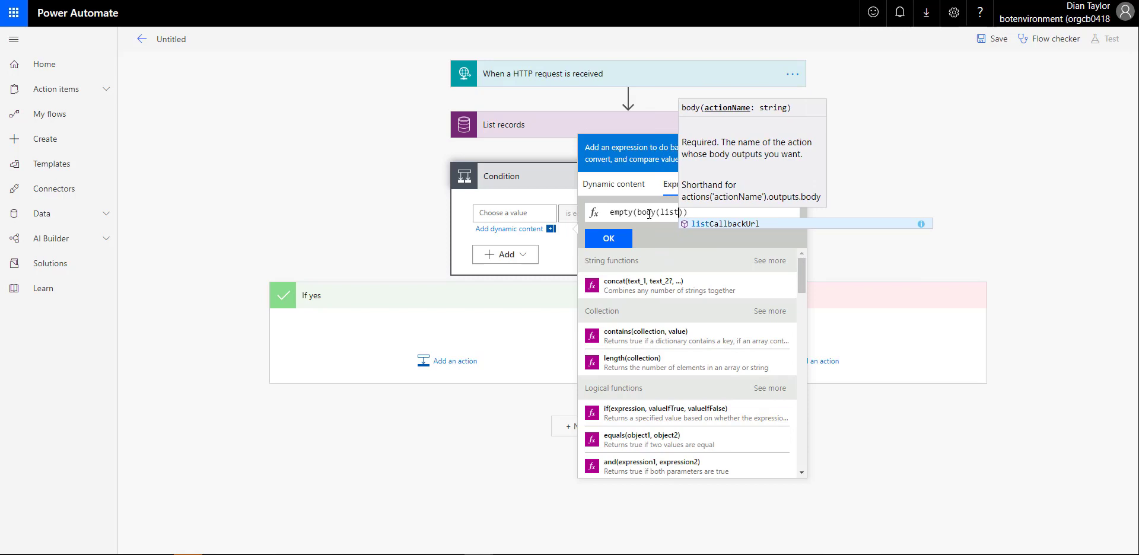
pyautogui.press('BackSpace')
pyautogui.press('BackSpace')
pyautogui.press('BackSpace')
pyautogui.press('BackSpace')
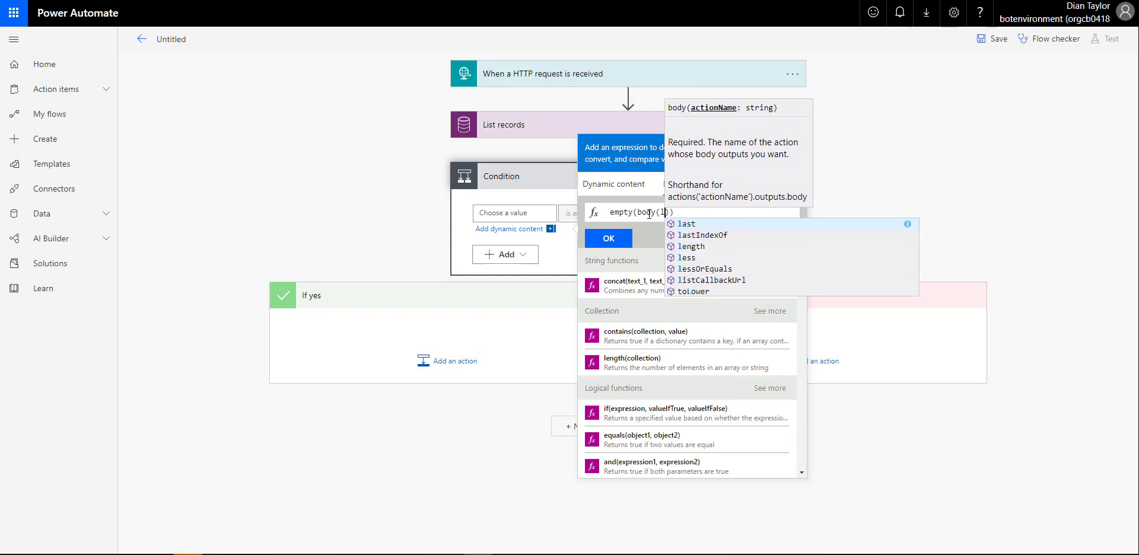
pyautogui.write('List')
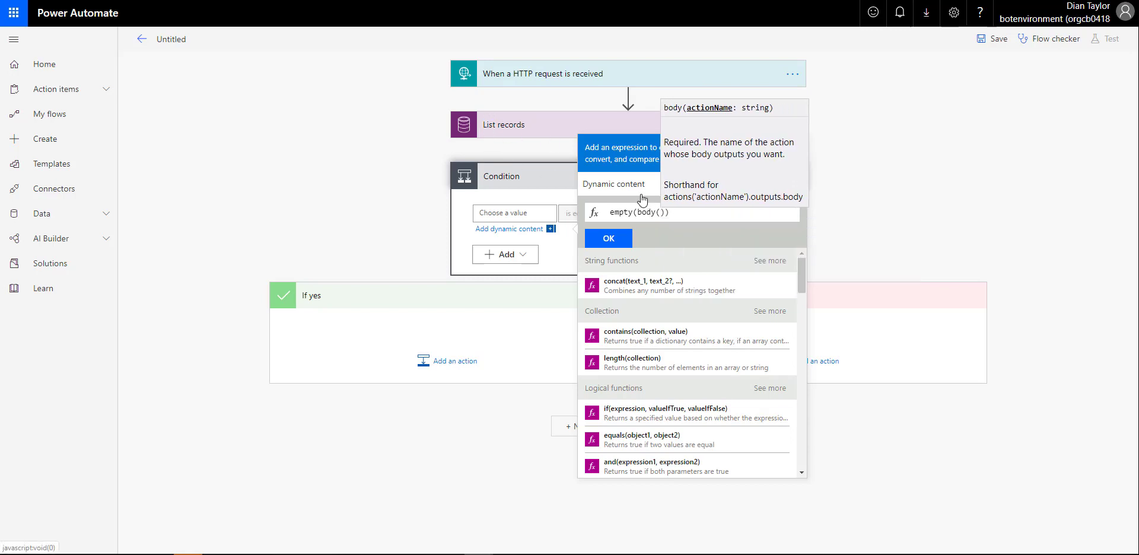
pyautogui.write('_')
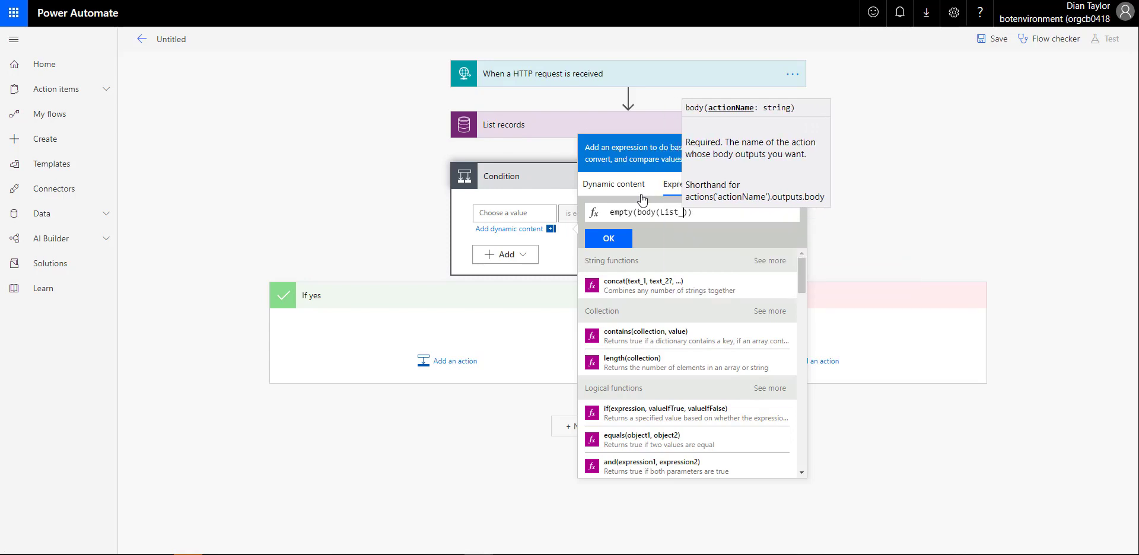
pyautogui.write('records')
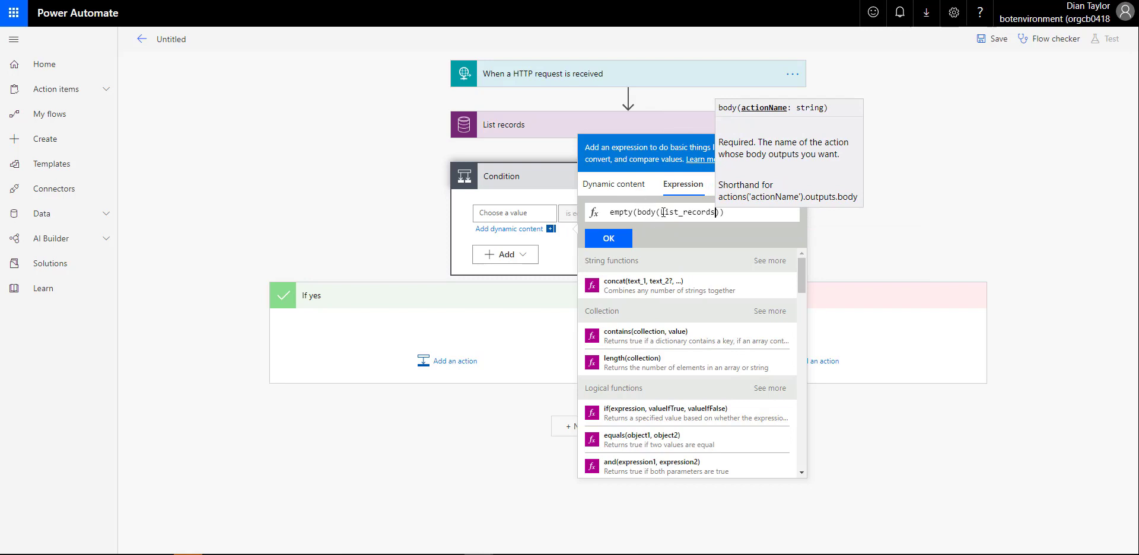
pyautogui.doubleClick(661, 213)
pyautogui.write("'")
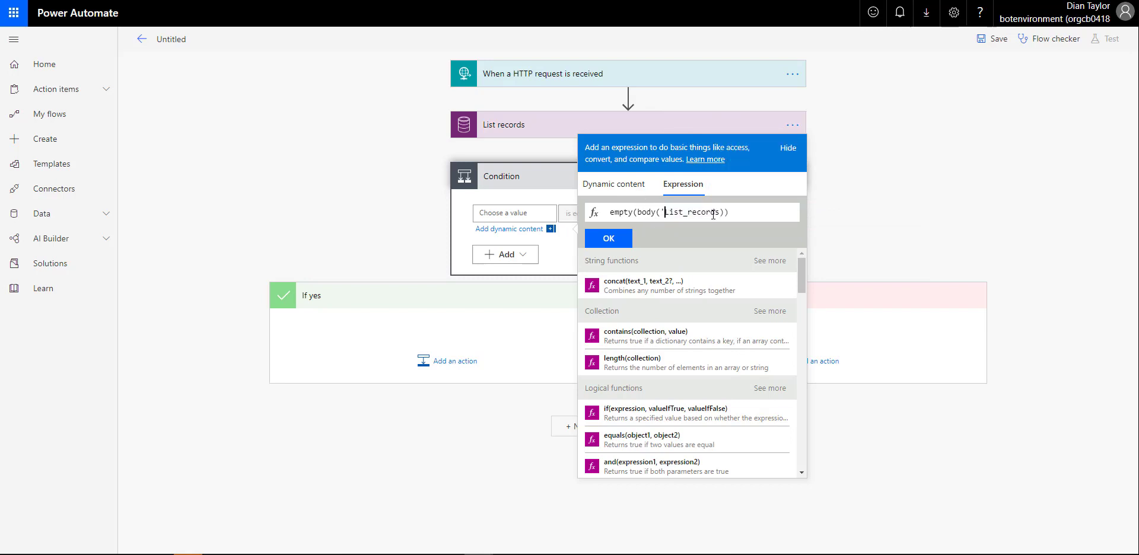
pyautogui.click(722, 213)
pyautogui.write("'")
pyautogui.write(')')
pyautogui.write('?')
pyautogui.write('[')
pyautogui.write('[')
pyautogui.write("'")
pyautogui.write('value')
pyautogui.click(617, 239)
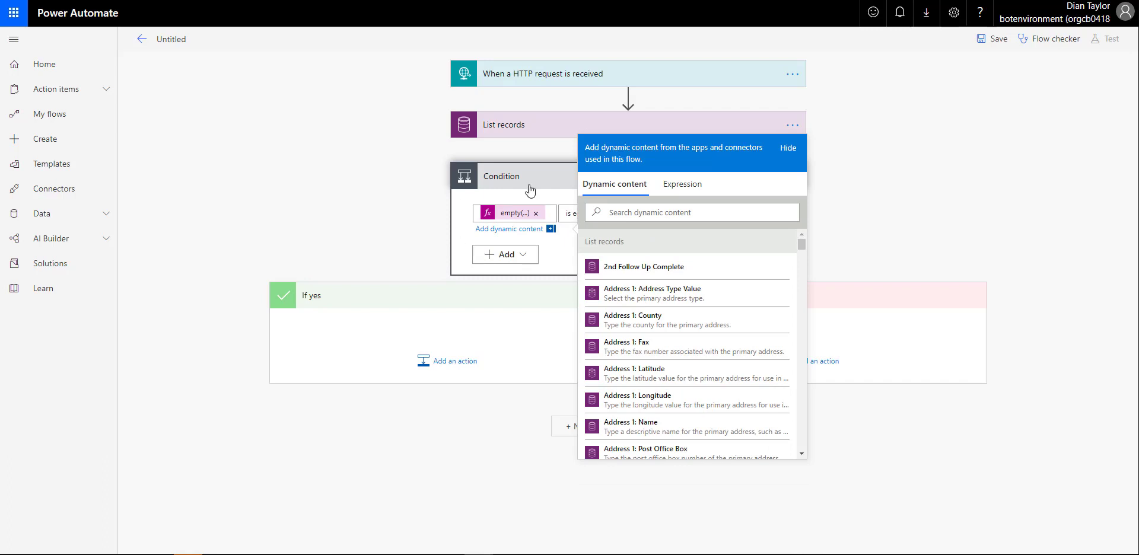
pyautogui.click(529, 144)
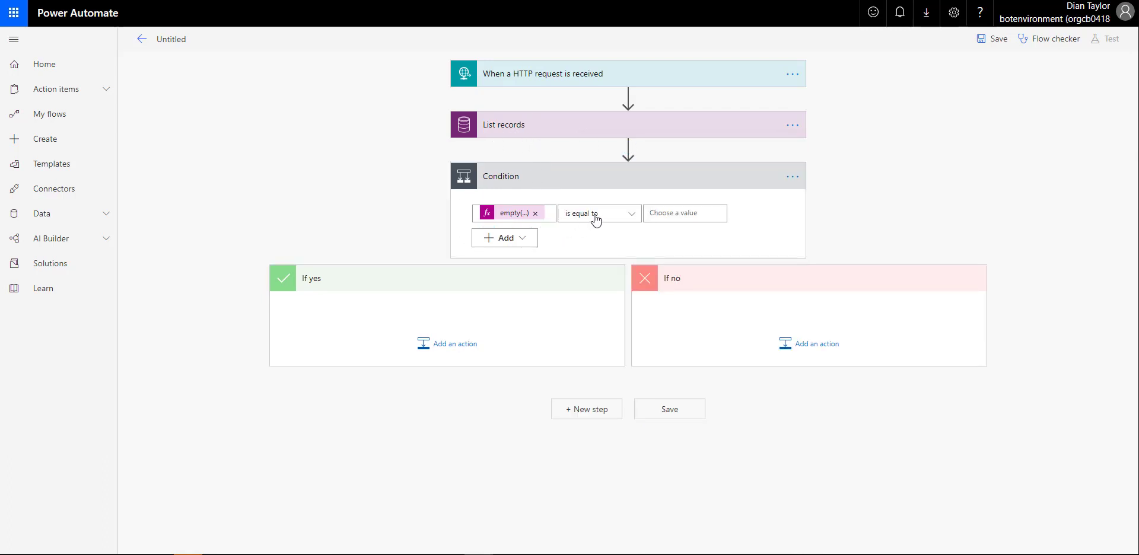
# Set the condition's comparison value to the expression true
pyautogui.click(652, 218)
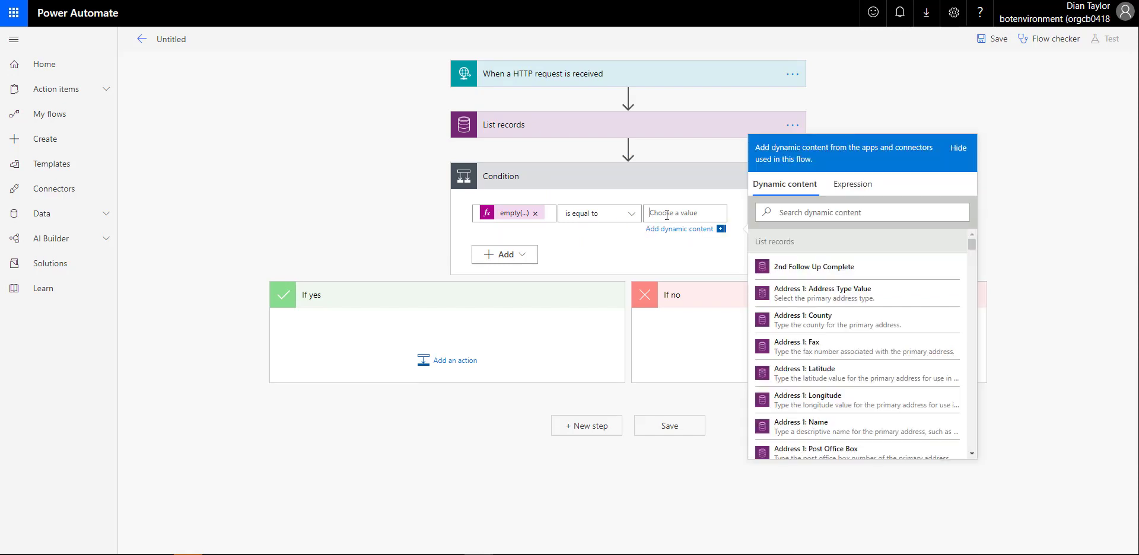
pyautogui.click(854, 184)
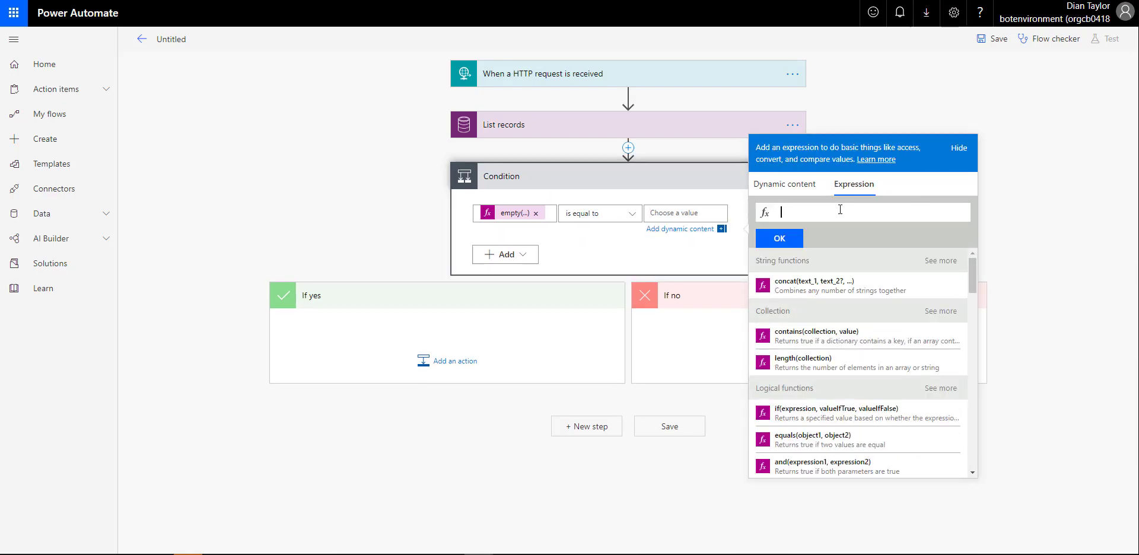
pyautogui.write('true')
pyautogui.click(781, 240)
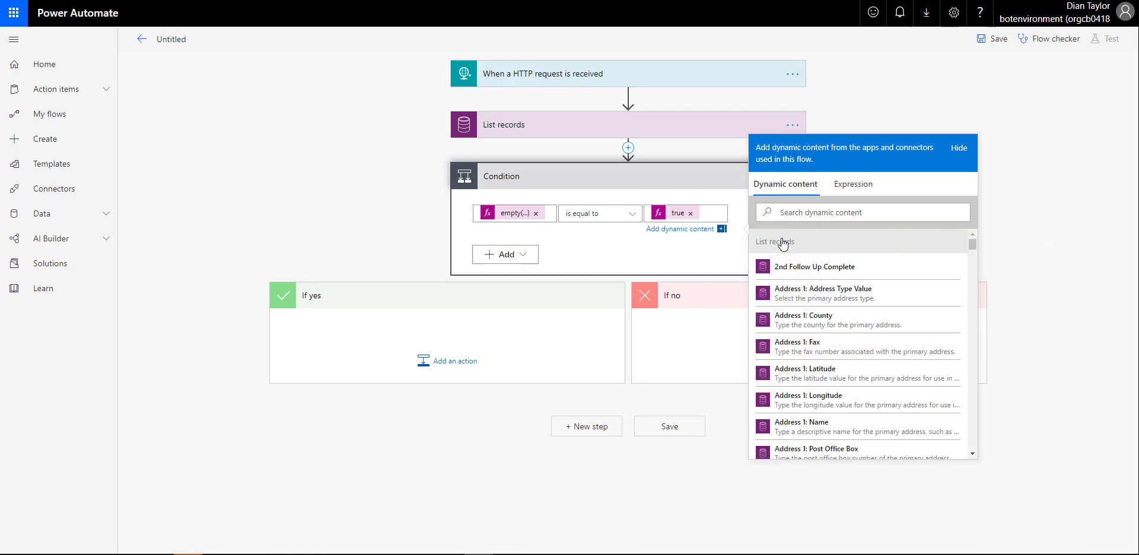
pyautogui.click(1014, 109)
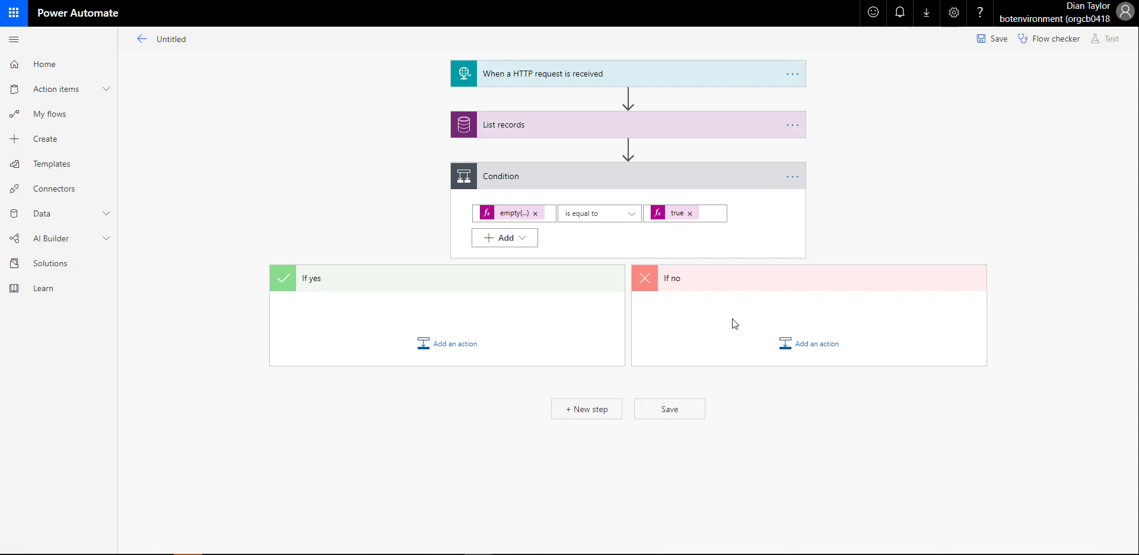
# Under If yes, add Create a new record for Leads in the RSM FSPSA V8.3 (rsmfspsa) environment
pyautogui.click(449, 350)
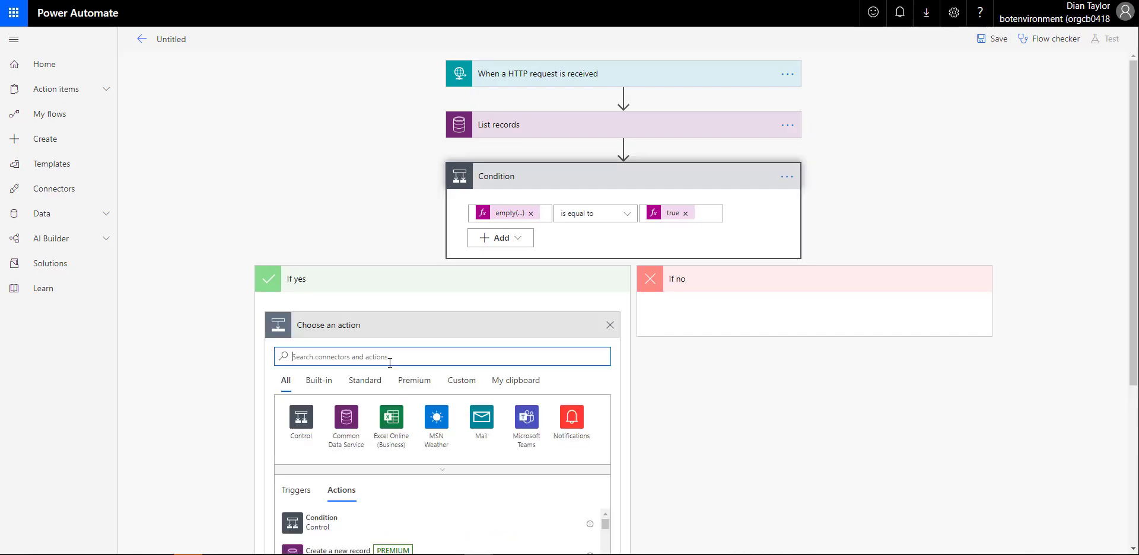
pyautogui.write('creat')
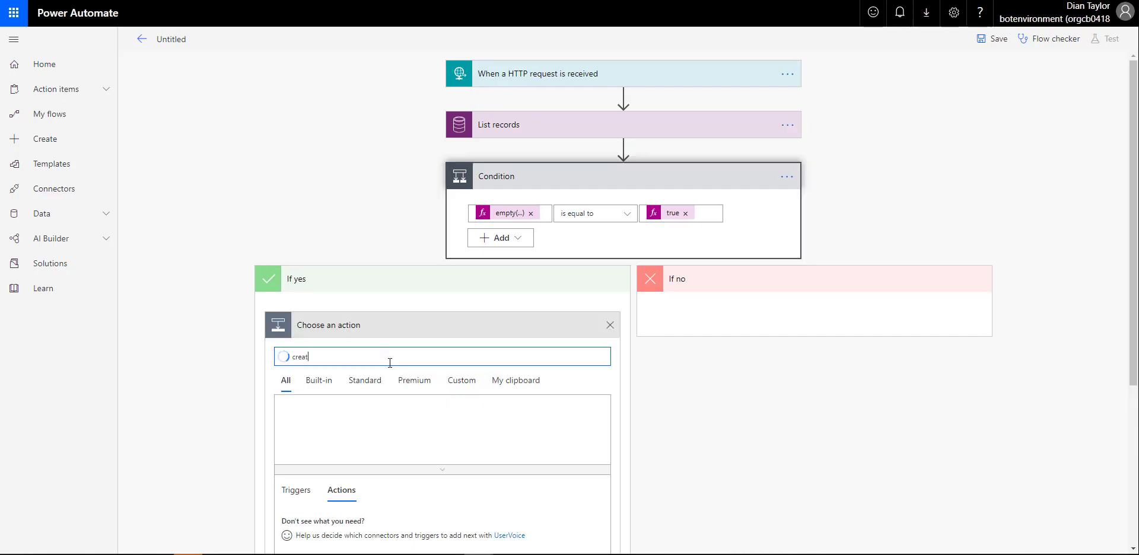
pyautogui.write('e a new')
pyautogui.scroll(-1, 435, 405)
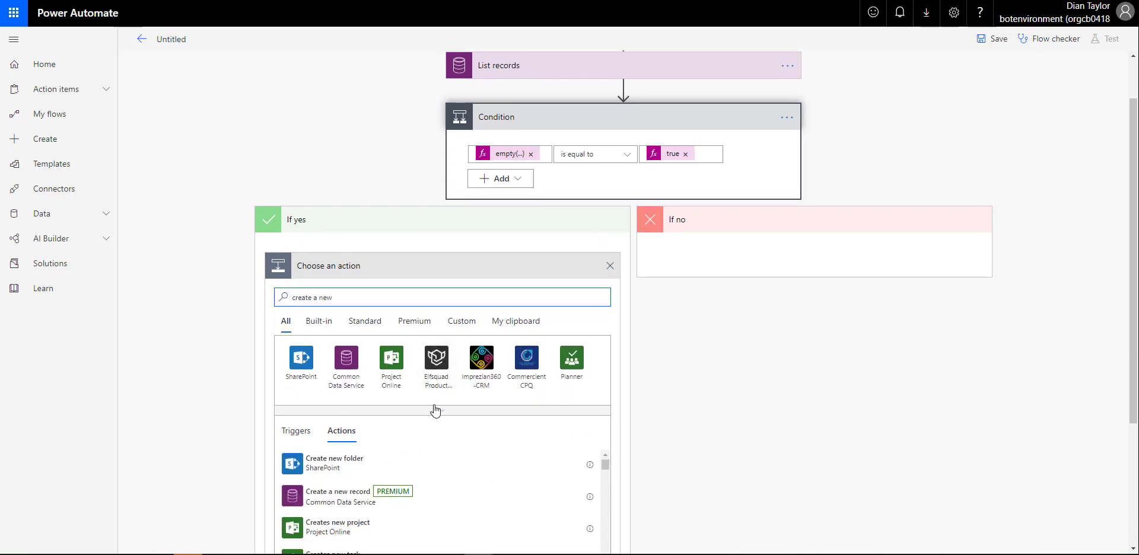
pyautogui.click(322, 497)
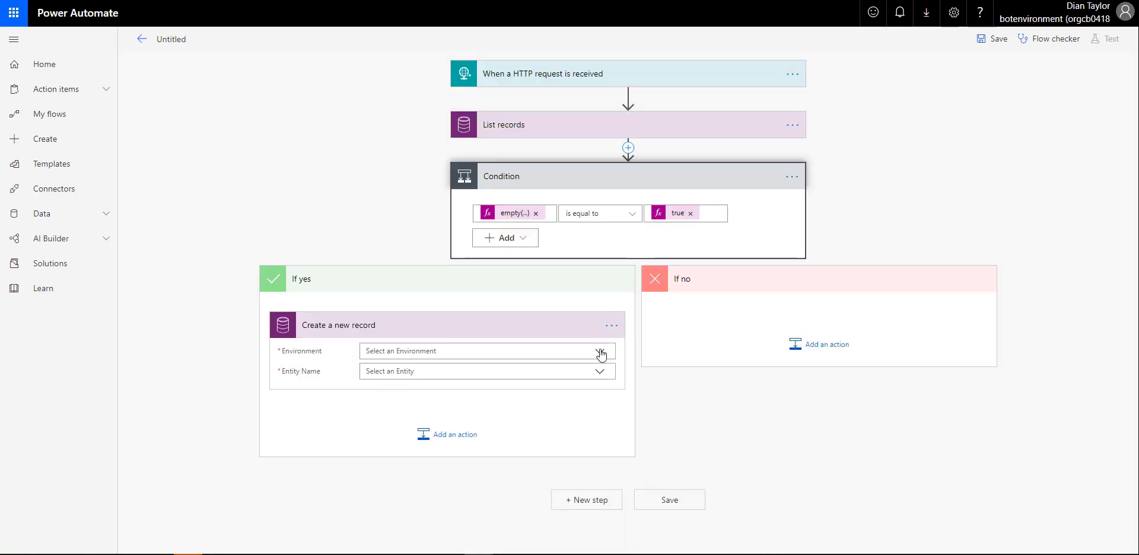
pyautogui.click(600, 353)
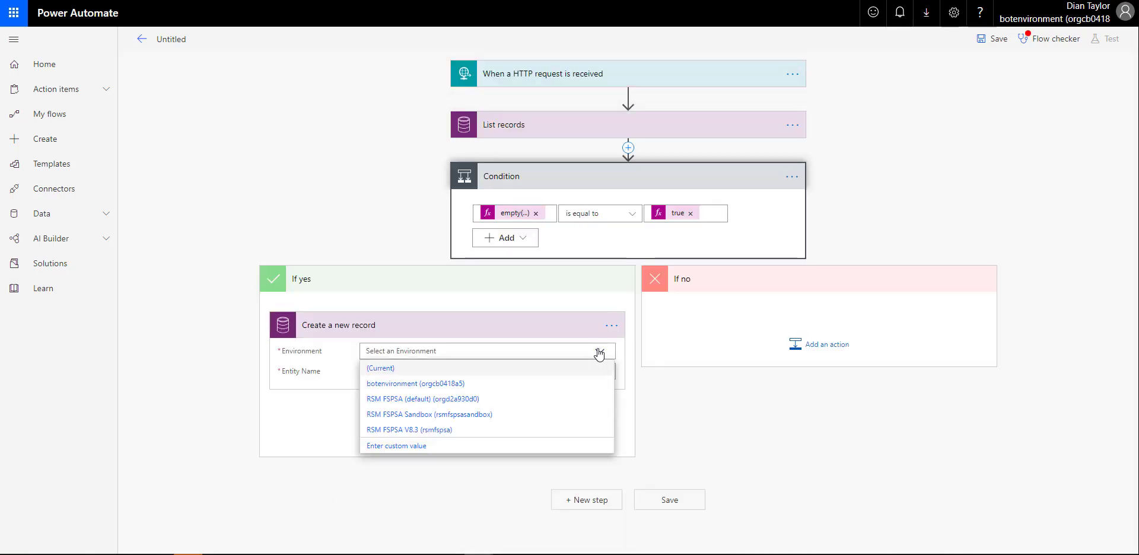
pyautogui.click(446, 429)
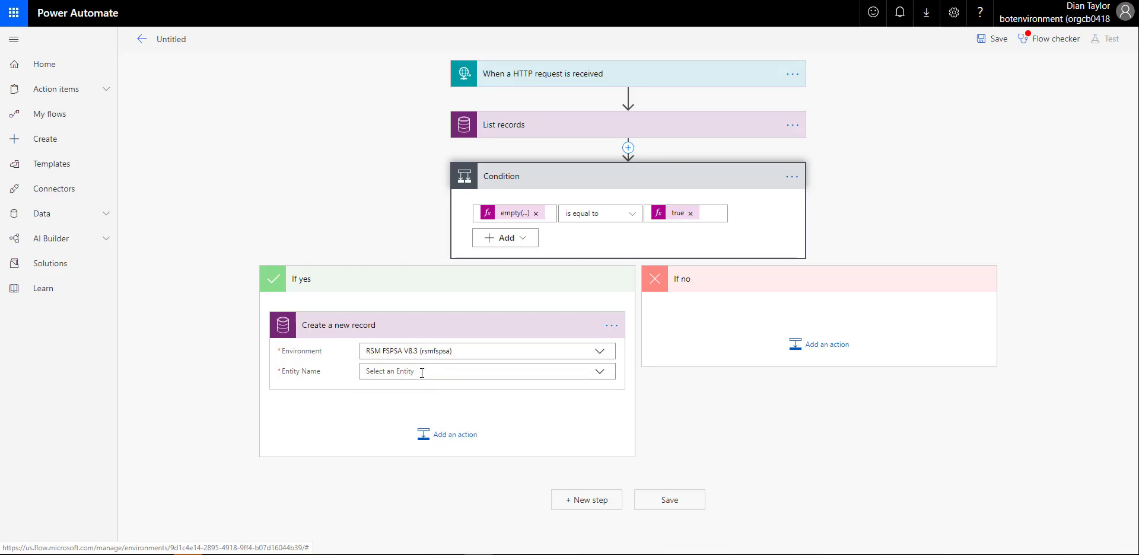
pyautogui.click(422, 372)
pyautogui.write('leads')
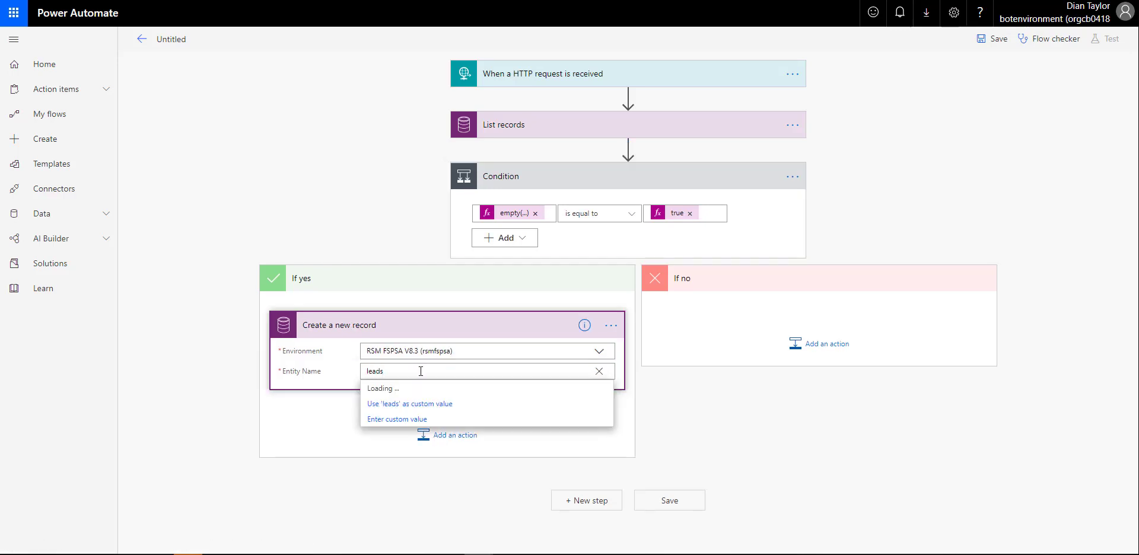
pyautogui.click(409, 389)
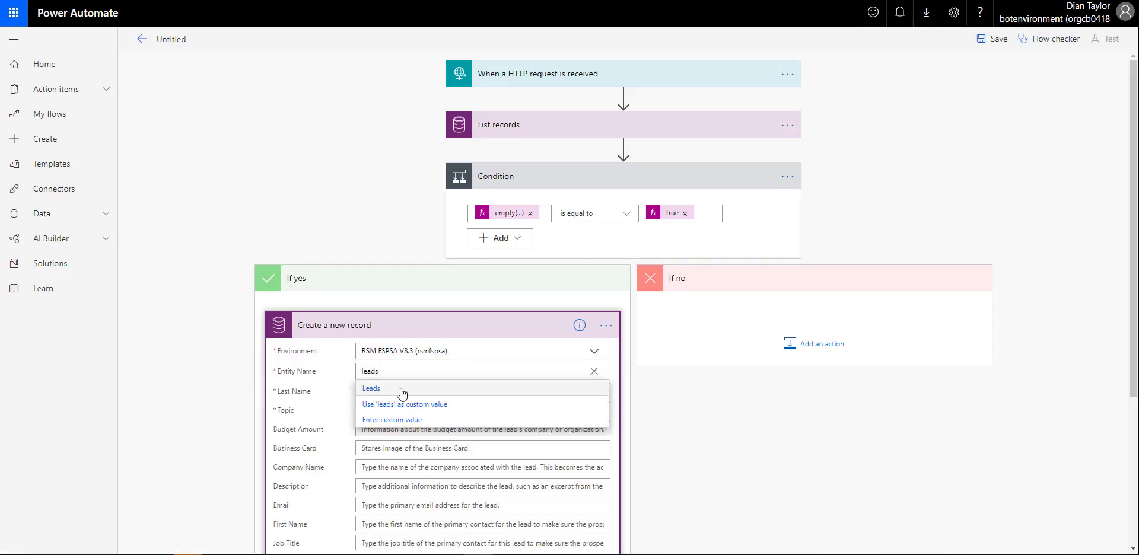
pyautogui.click(753, 447)
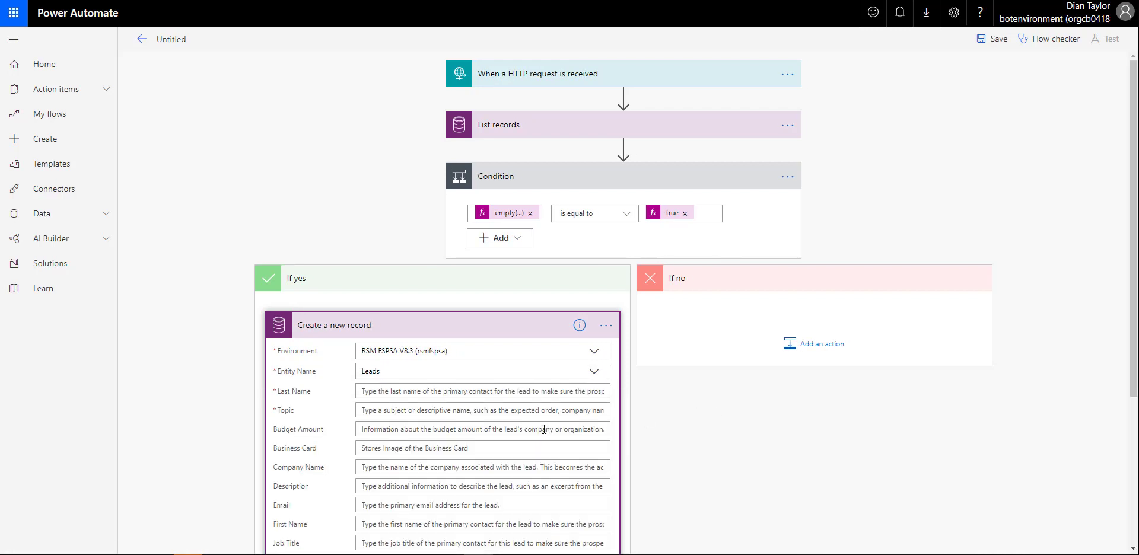
# Fill the lead's Last Name, First Name and Email with the request's lastname, firstname and emailaddress
pyautogui.scroll(-2, 544, 428)
pyautogui.scroll(-1, 544, 428)
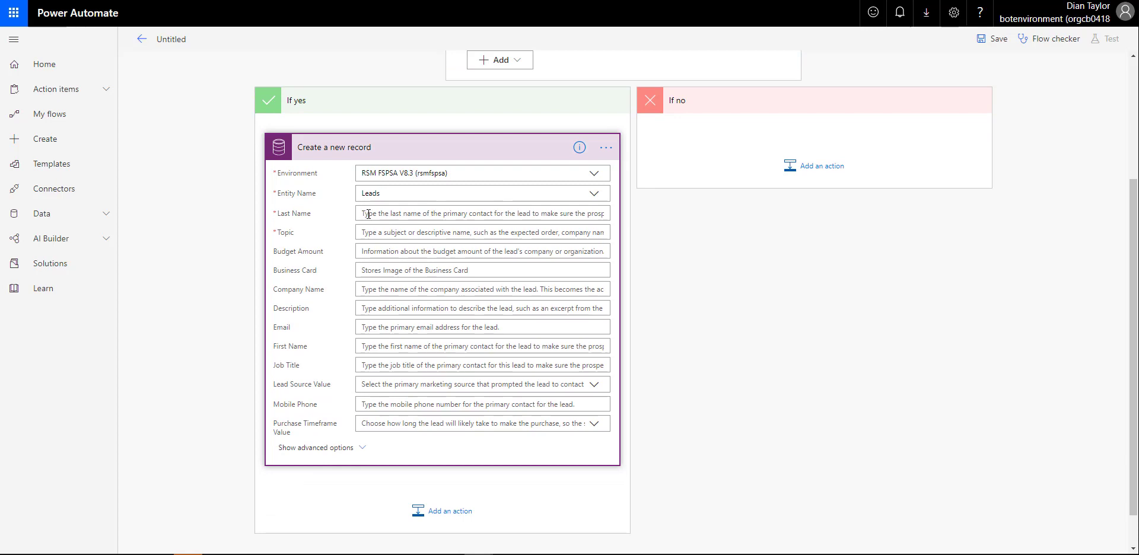
pyautogui.click(368, 214)
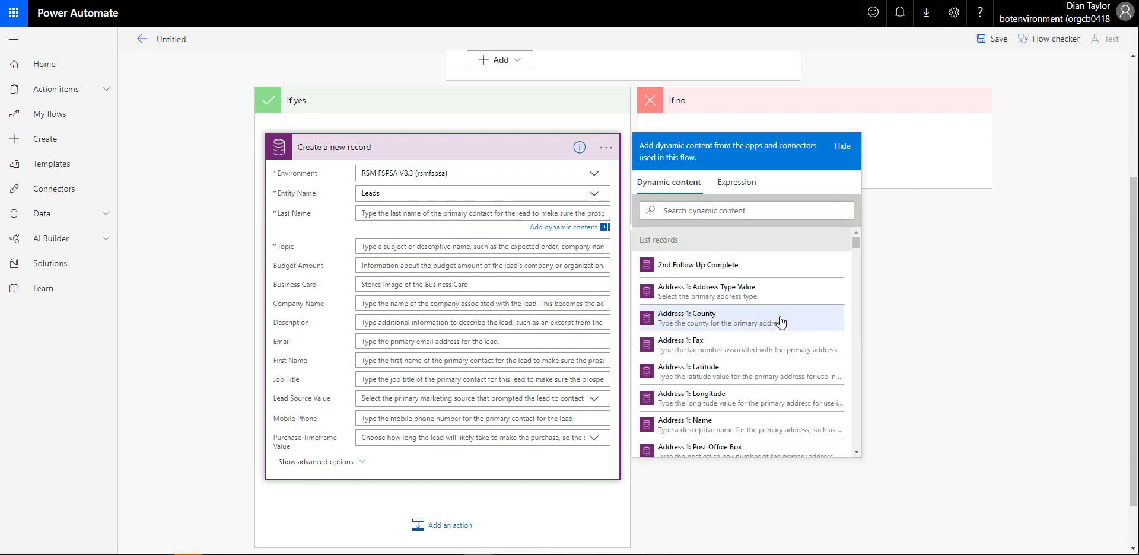
pyautogui.scroll(-8, 779, 321)
pyautogui.scroll(-15, 779, 321)
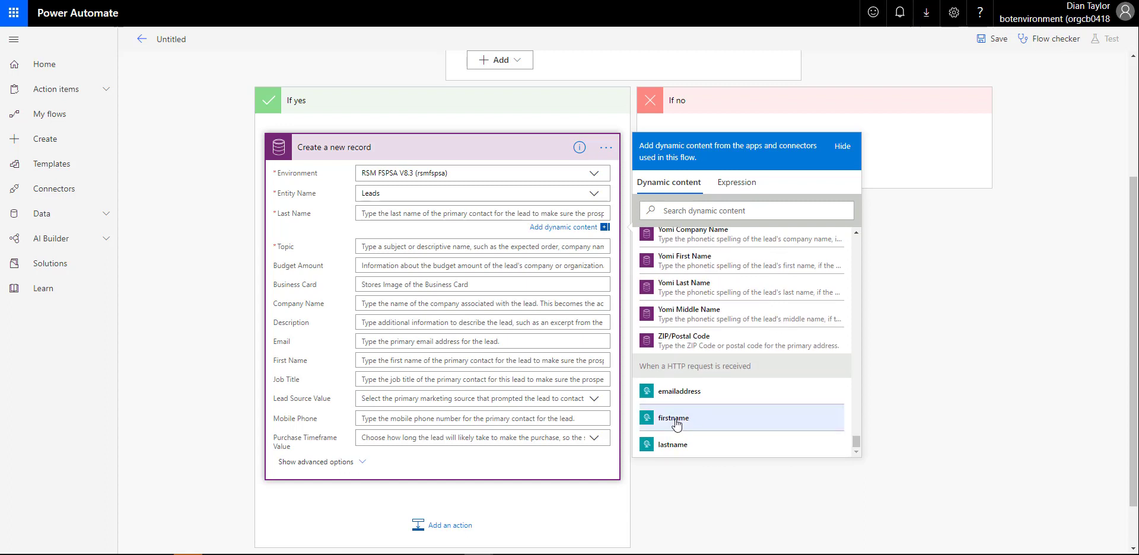
pyautogui.click(677, 445)
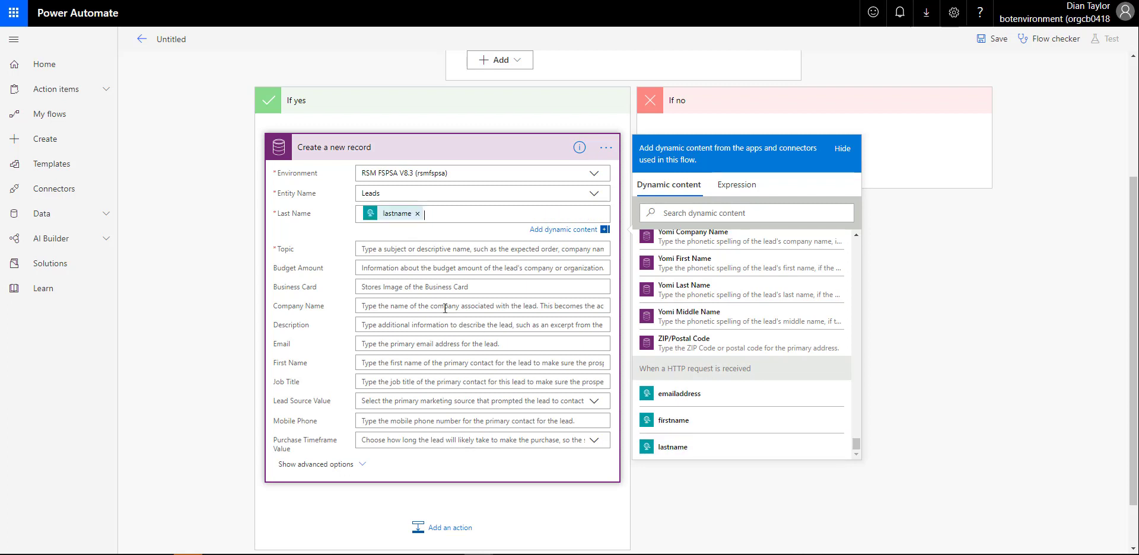
pyautogui.click(391, 363)
pyautogui.scroll(-3, 857, 498)
pyautogui.scroll(-10, 758, 470)
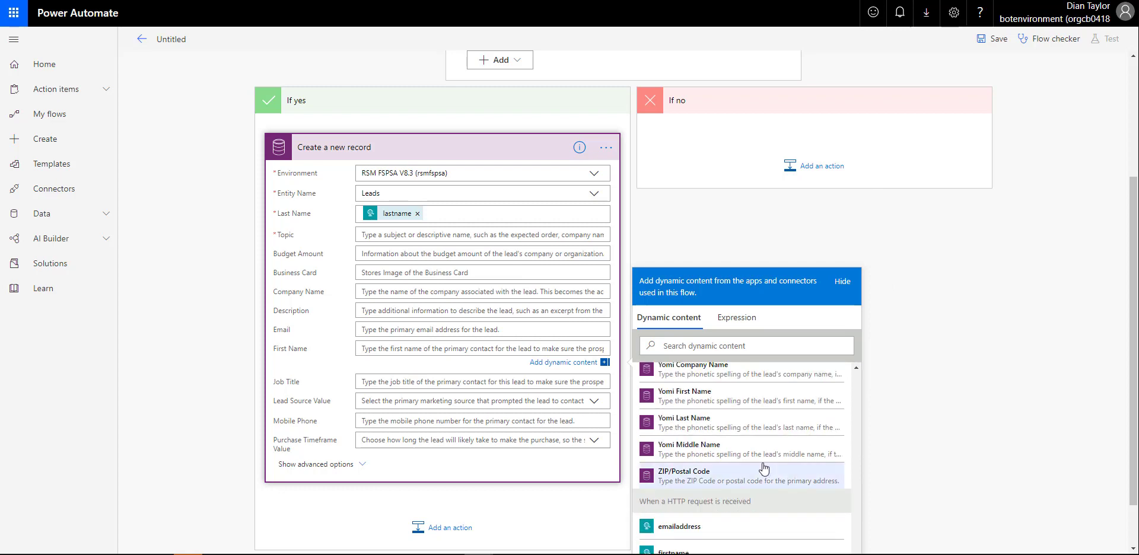
pyautogui.click(703, 500)
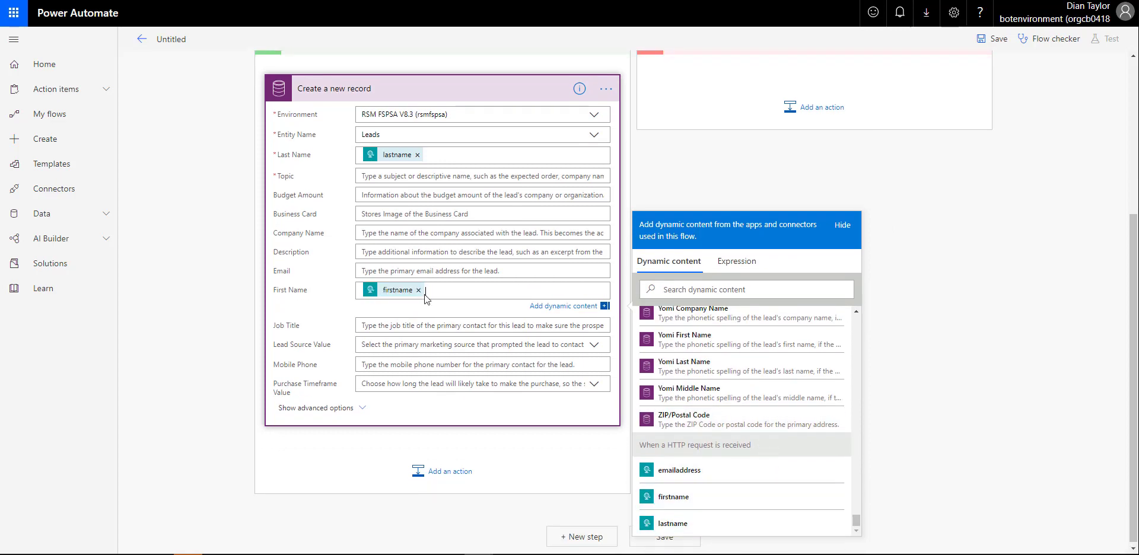
pyautogui.scroll(-5, 729, 388)
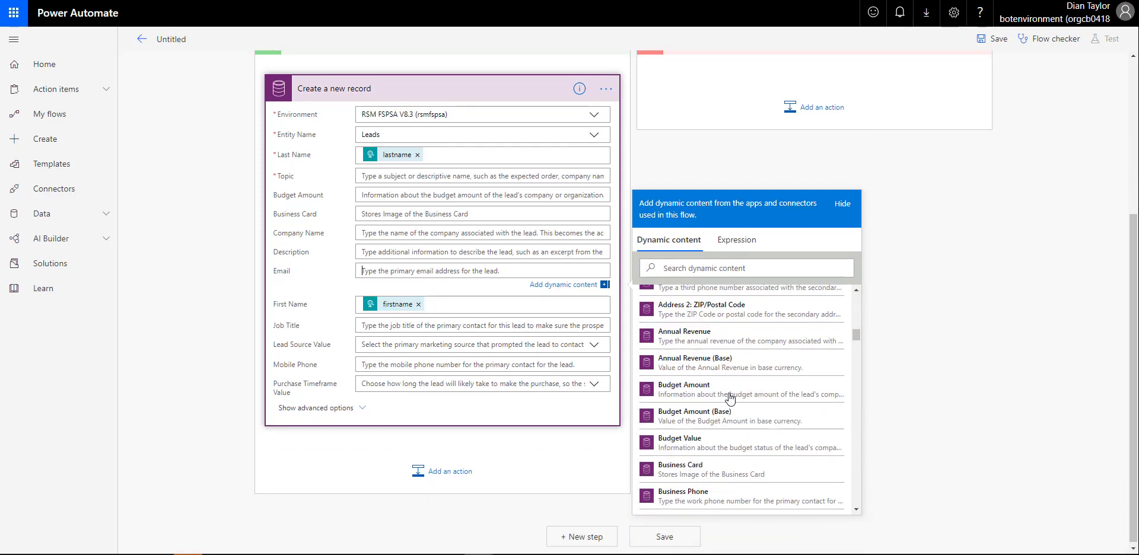
pyautogui.moveTo(856, 323); pyautogui.dragTo(860, 511)
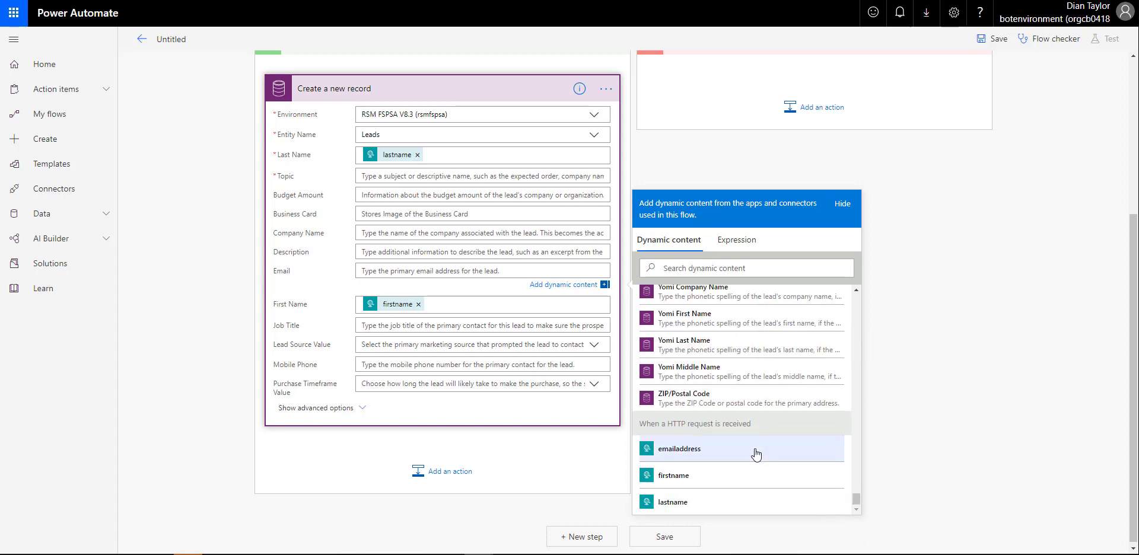
pyautogui.click(688, 450)
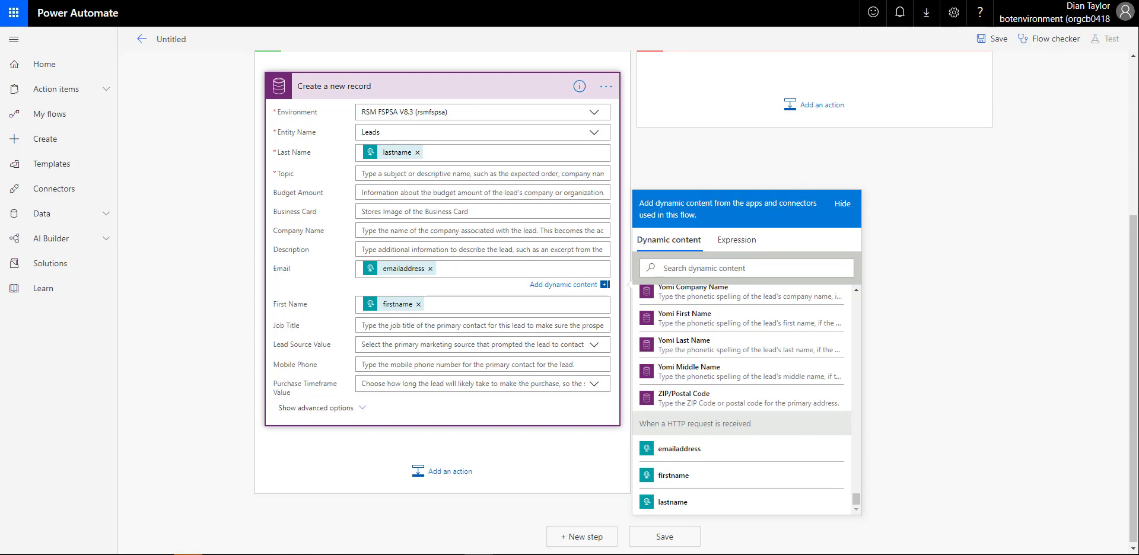
# Set the lead's Topic to 'Bot Inquiry - ' followed by firstname and lastname
pyautogui.click(372, 174)
pyautogui.write('Bot Inquiry -')
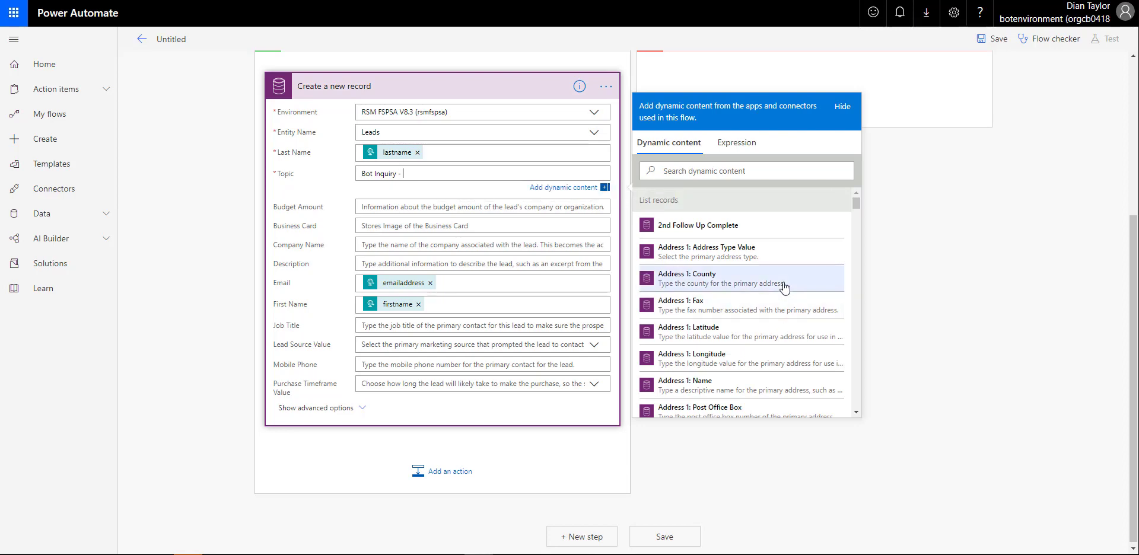
pyautogui.scroll(-10, 783, 297)
pyautogui.scroll(-15, 790, 332)
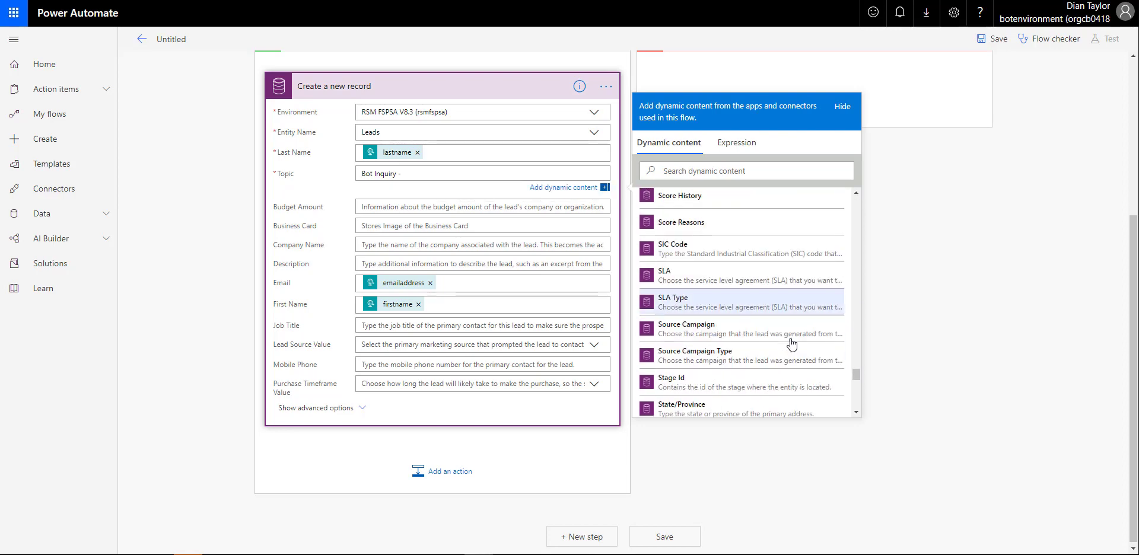
pyautogui.click(736, 378)
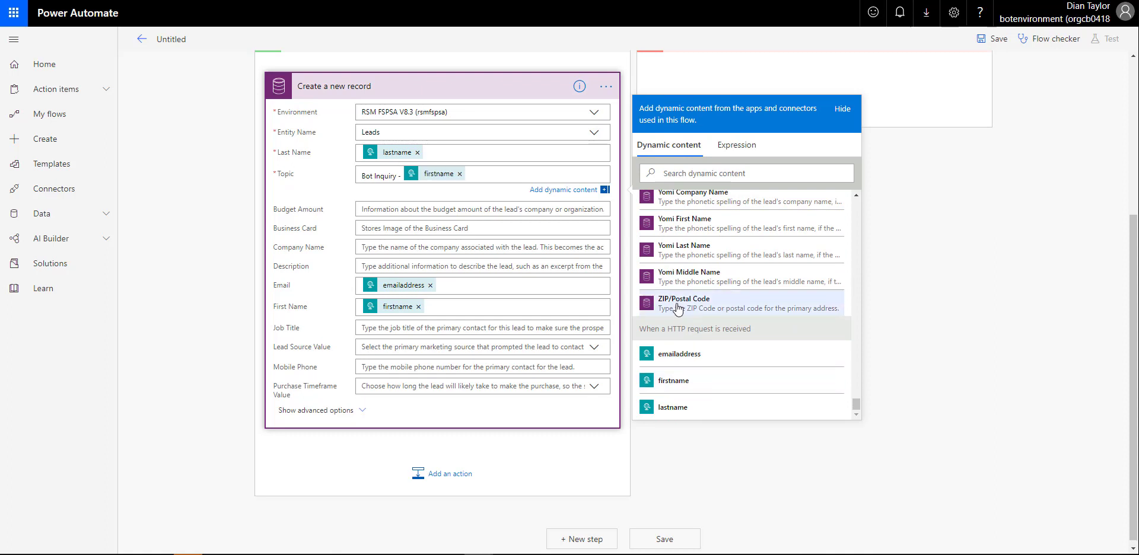
pyautogui.click(693, 410)
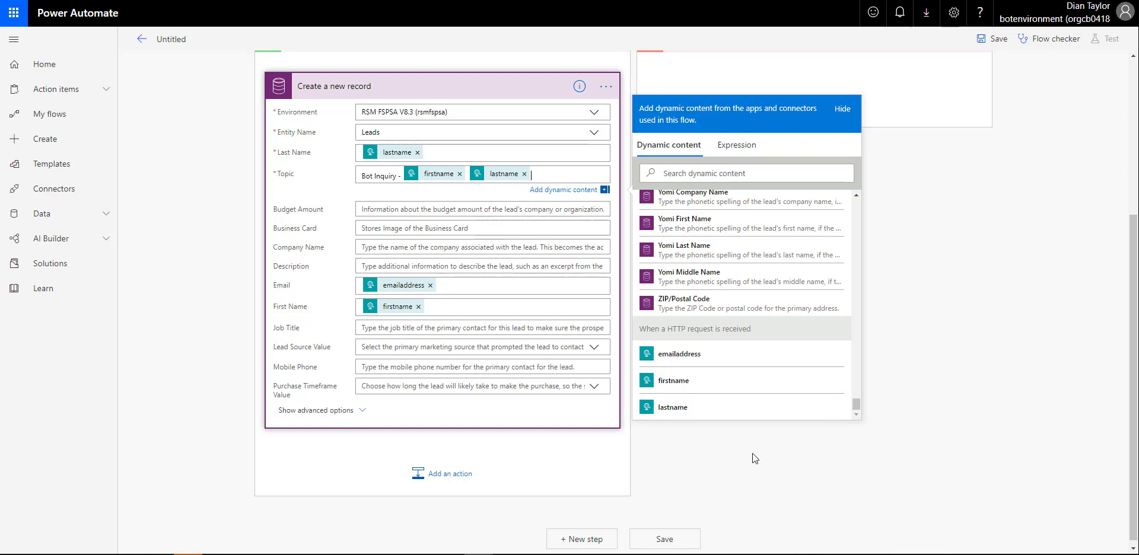
# Rename the flow to 'NEW FLOW FOR BOT - CREATE LEAD OR NOT' and save it
pyautogui.click(173, 37)
pyautogui.write('New')
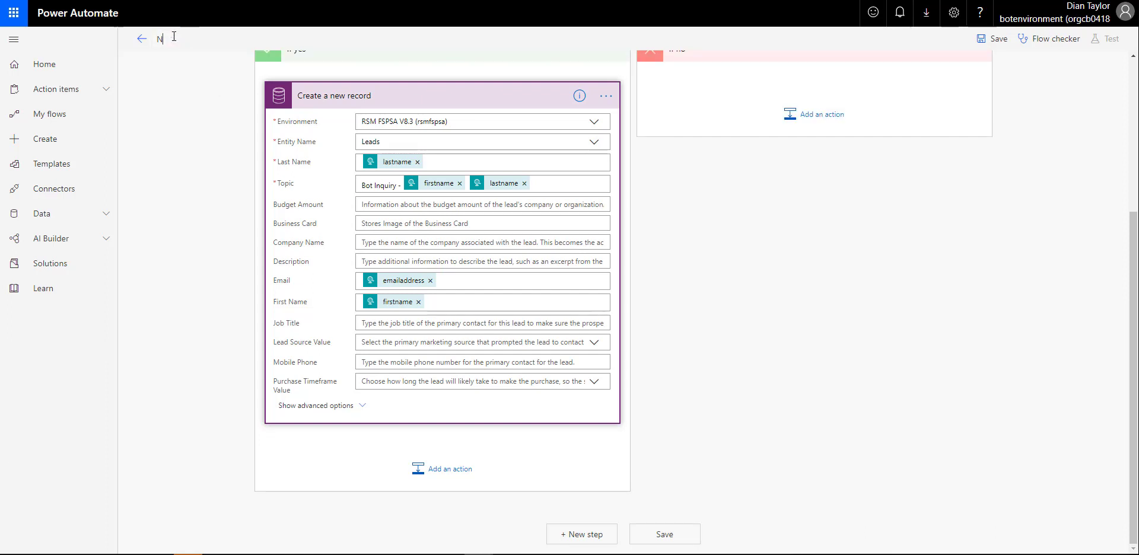
pyautogui.press('BackSpace')
pyautogui.press('BackSpace')
pyautogui.write('EW FLOW FOR BOT - CREATE LEAD OR NOT')
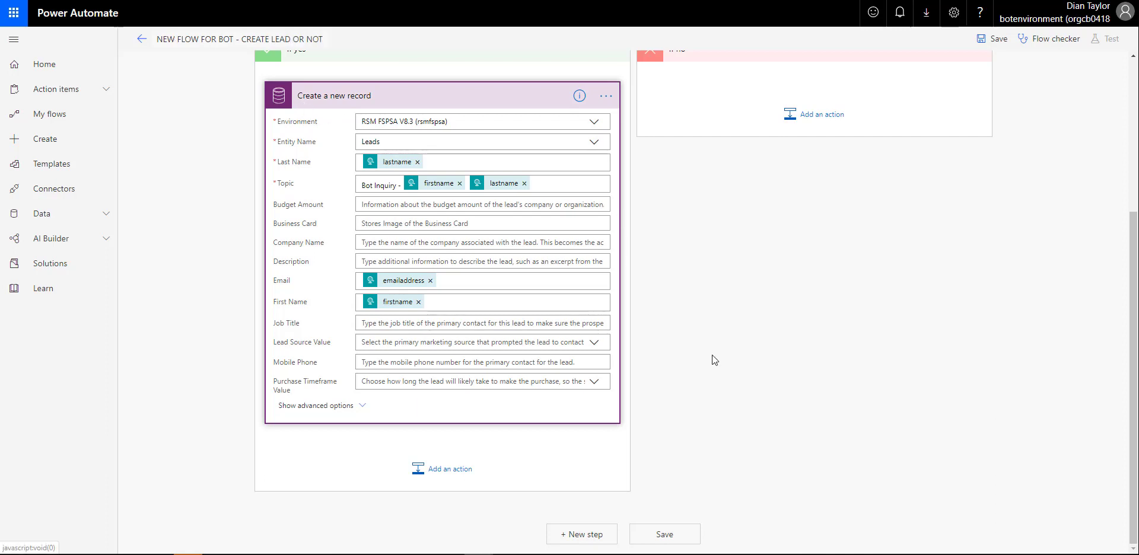
pyautogui.click(661, 536)
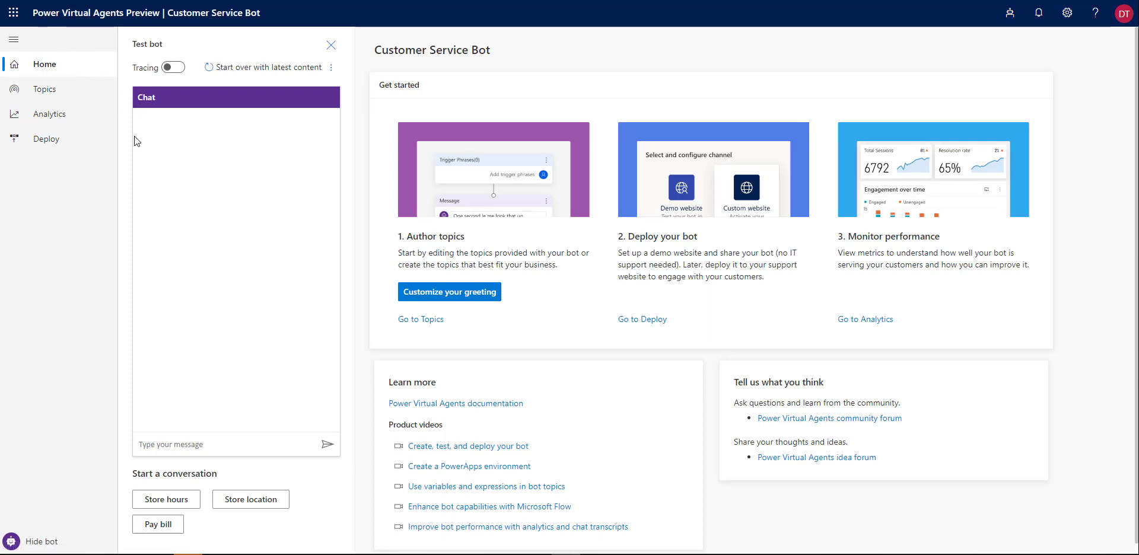
# Create a new topic in the bot named 'Demo conversation'
pyautogui.click(53, 91)
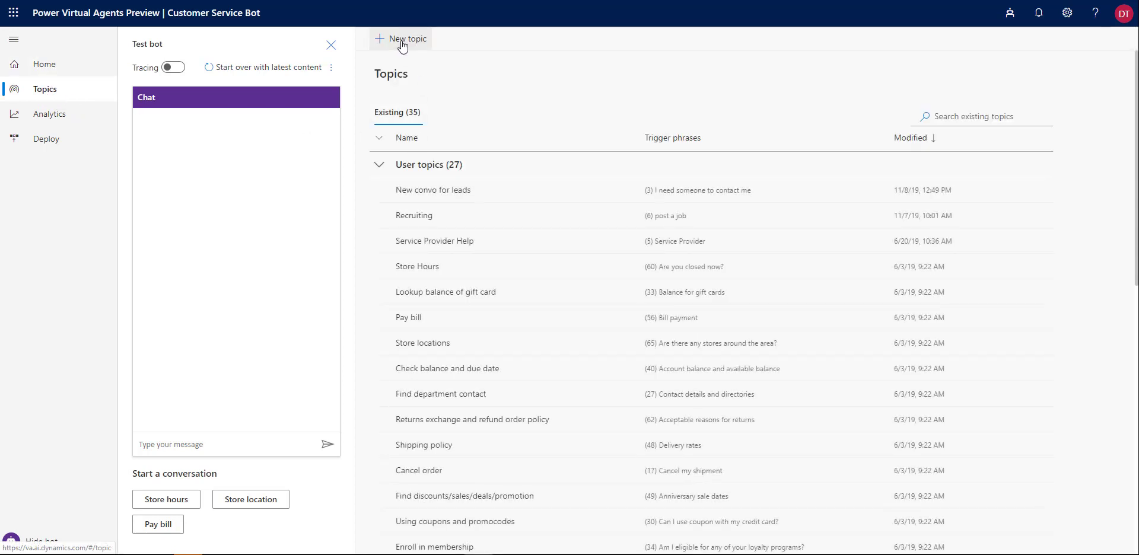
pyautogui.click(403, 43)
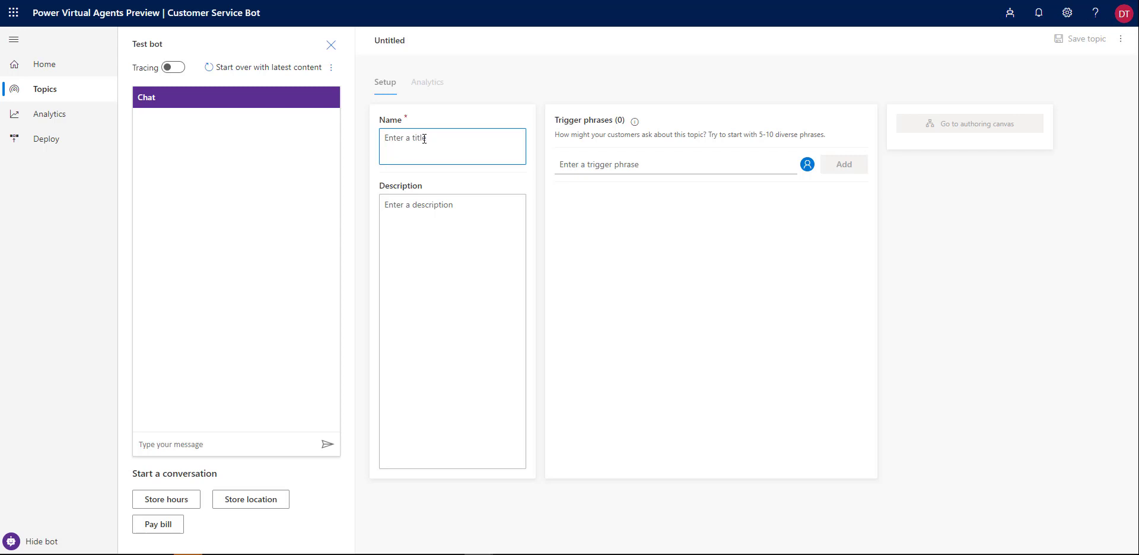
pyautogui.write('dEMO')
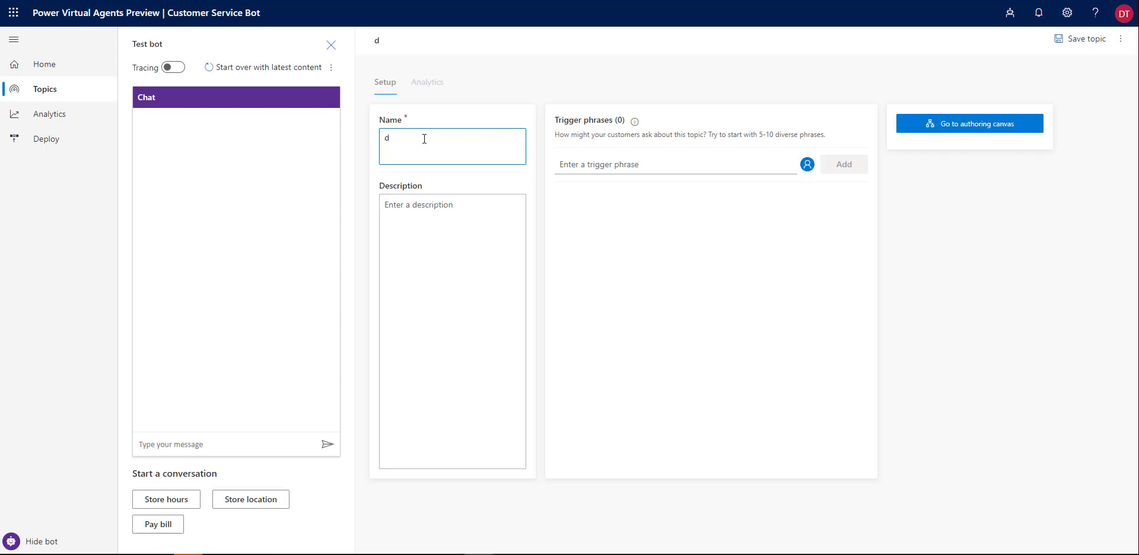
pyautogui.press('BackSpace')
pyautogui.press('BackSpace')
pyautogui.press('BackSpace')
pyautogui.press('BackSpace')
pyautogui.write('Dew')
pyautogui.press('BackSpace')
pyautogui.write('mo conversation')
# Add 'Load my demo script' as the topic's trigger phrase
pyautogui.click(580, 165)
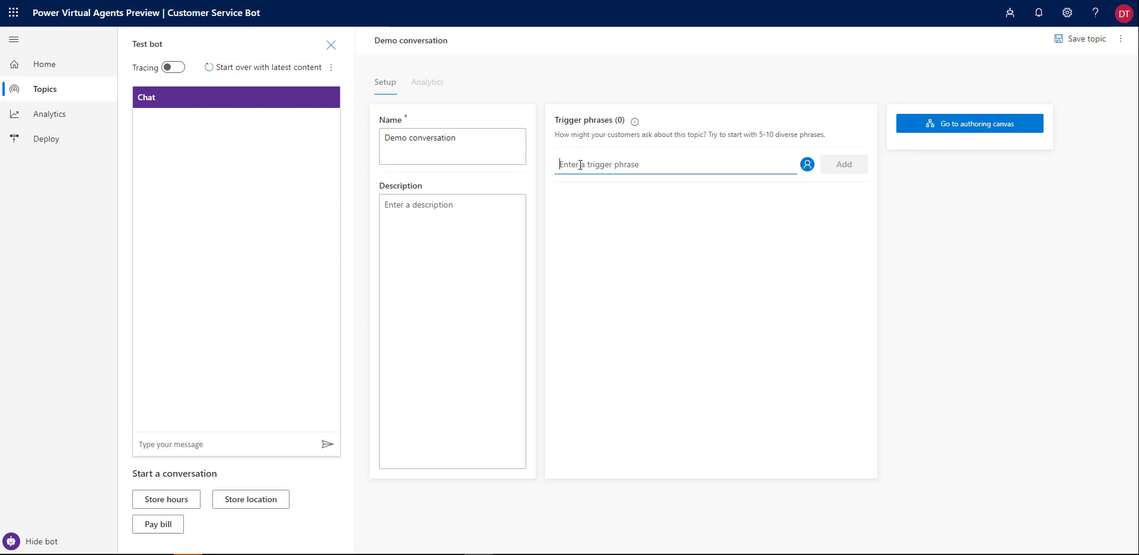
pyautogui.write('Load my ')
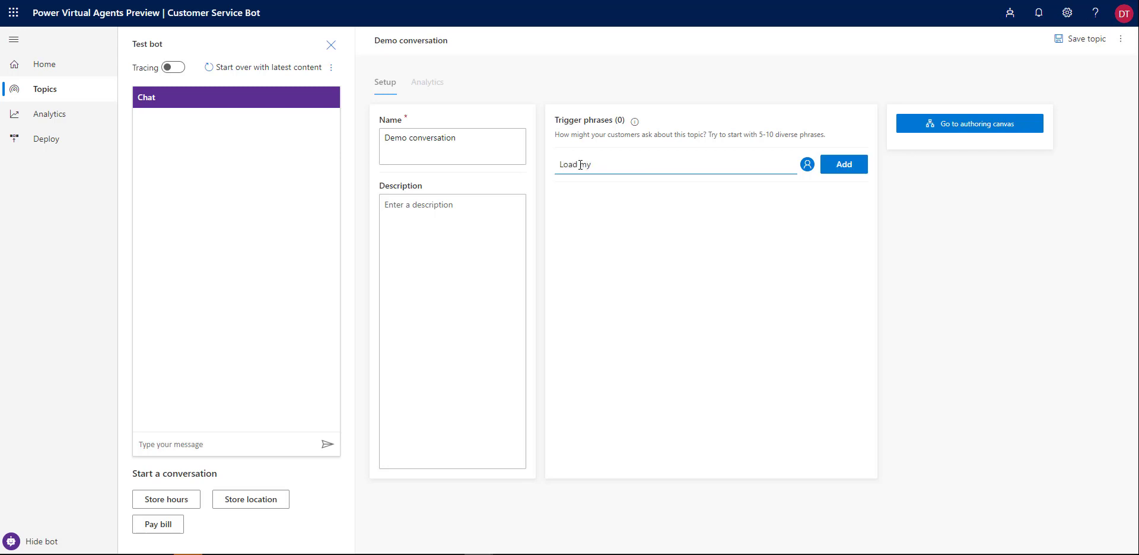
pyautogui.write('demo script')
pyautogui.click(840, 174)
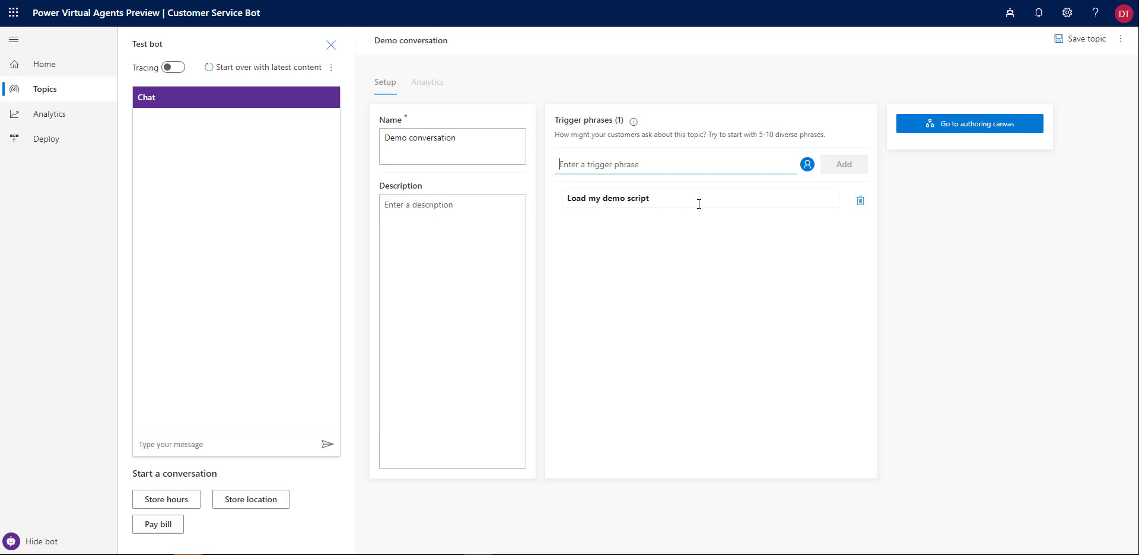
# Save the topic, set the bot message 'This is the demo convo. Do you want us to contact us?', and add a user reply node
pyautogui.click(957, 126)
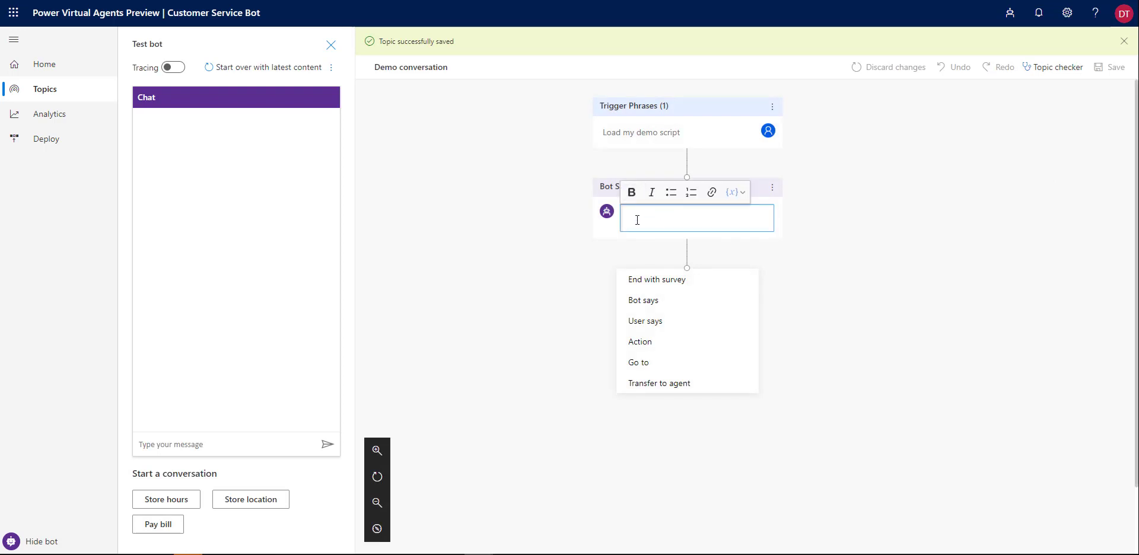
pyautogui.write('This is t')
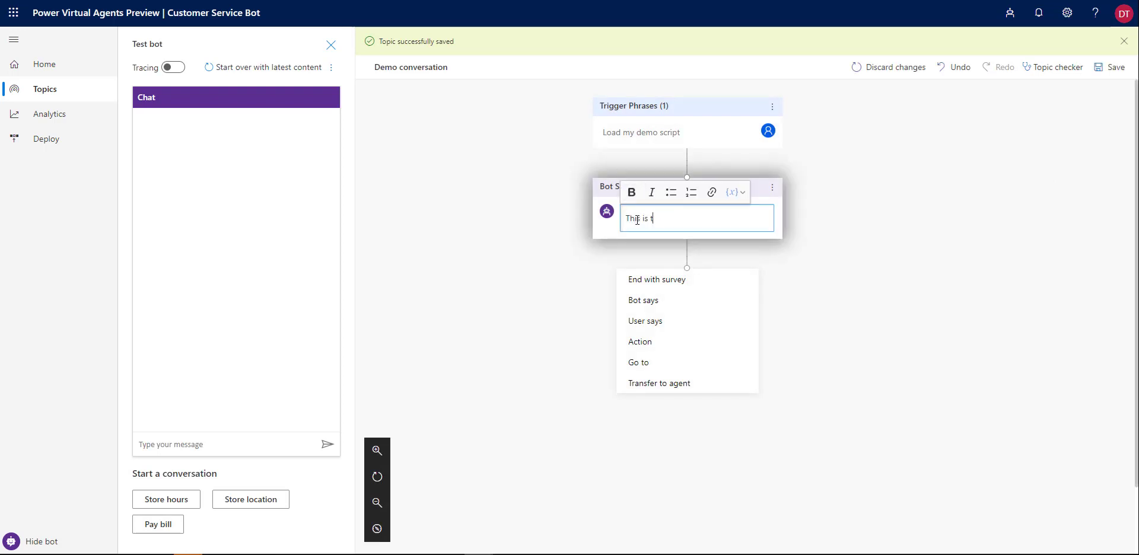
pyautogui.write('he demo convo.')
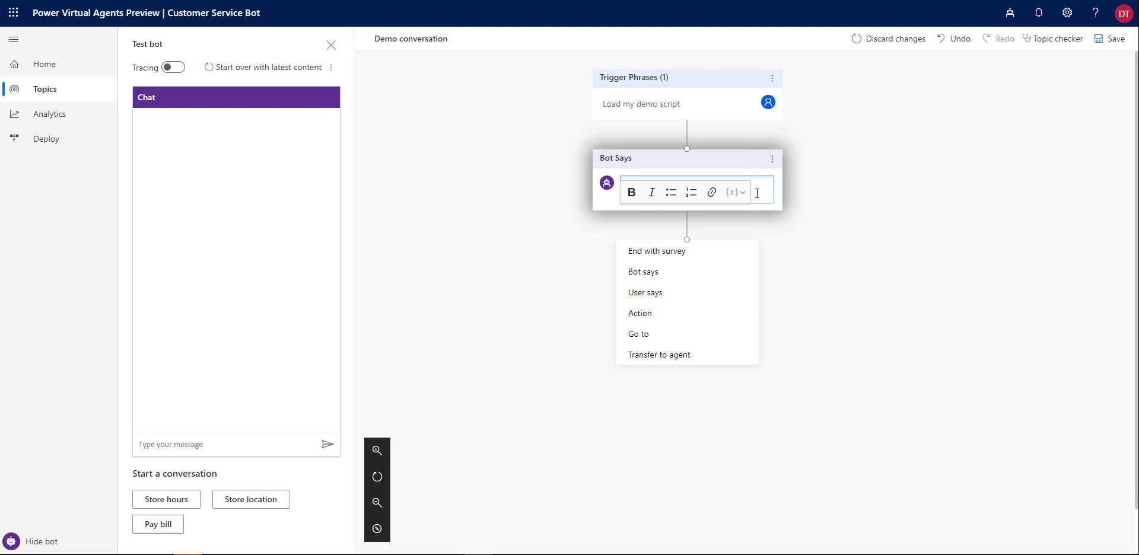
pyautogui.write('Do you anw')
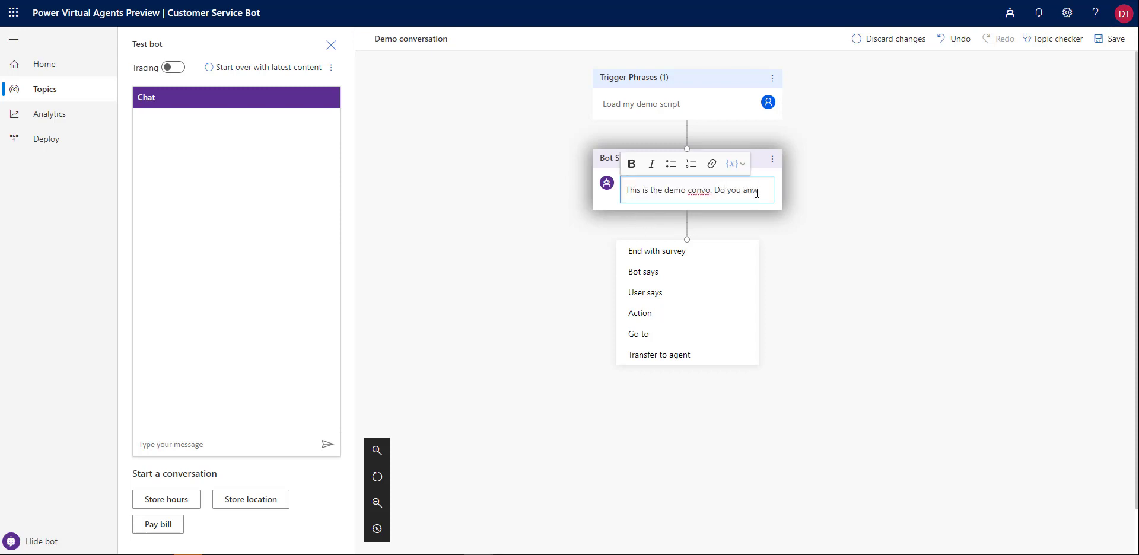
pyautogui.press('BackSpace')
pyautogui.press('BackSpace')
pyautogui.press('BackSpace')
pyautogui.write('want us to contac')
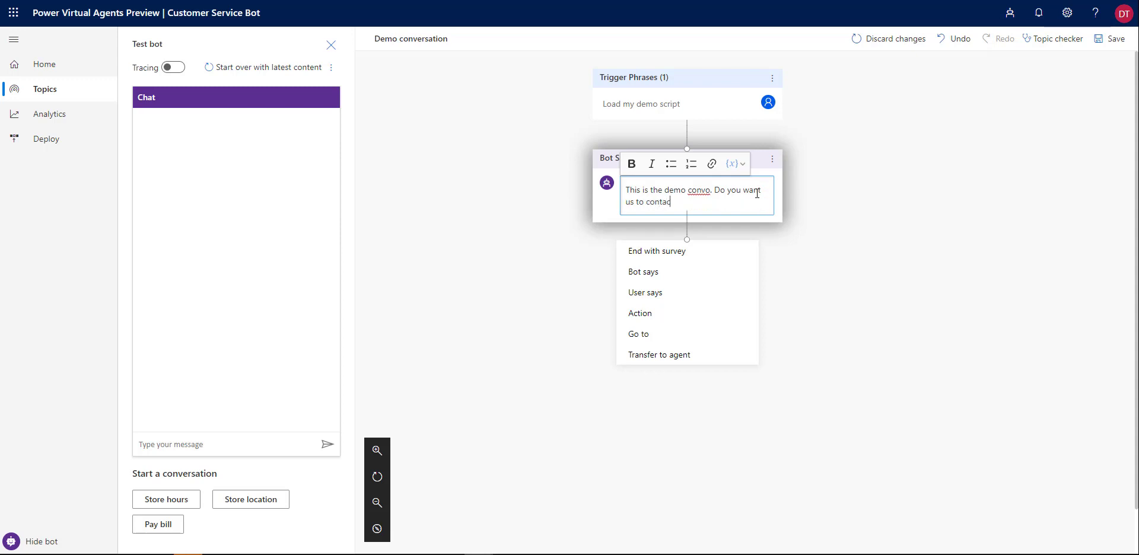
pyautogui.write('t us?')
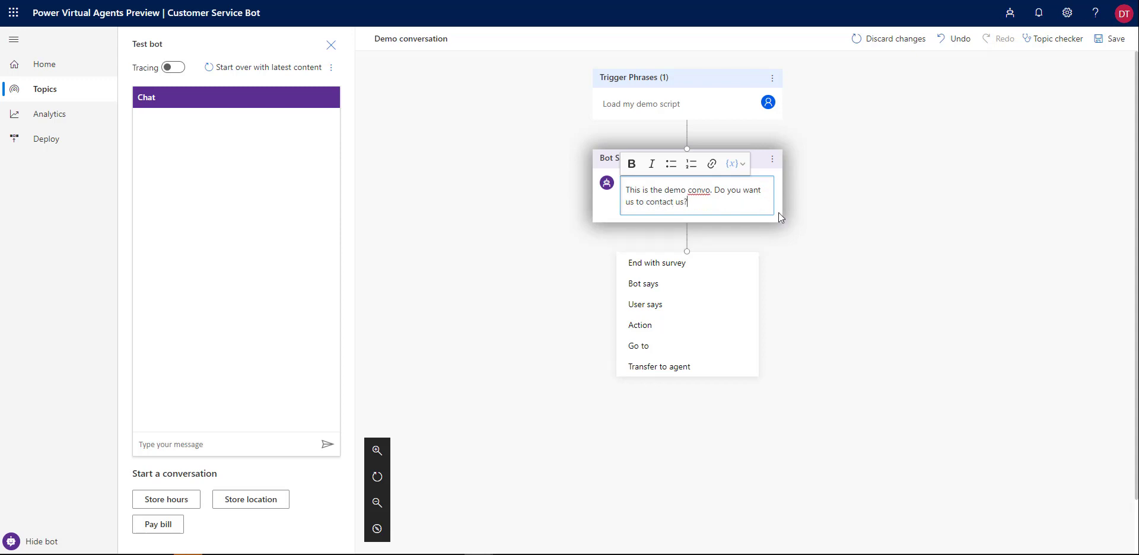
pyautogui.click(679, 304)
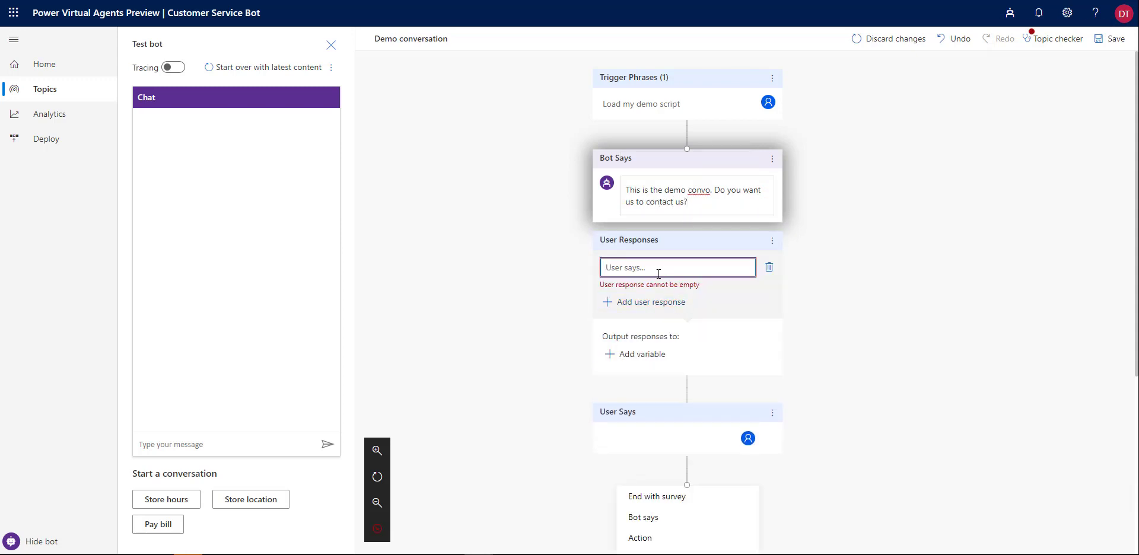
# Add 'Yes' and 'No' as the user's possible answers to the contact question
pyautogui.write('Yes')
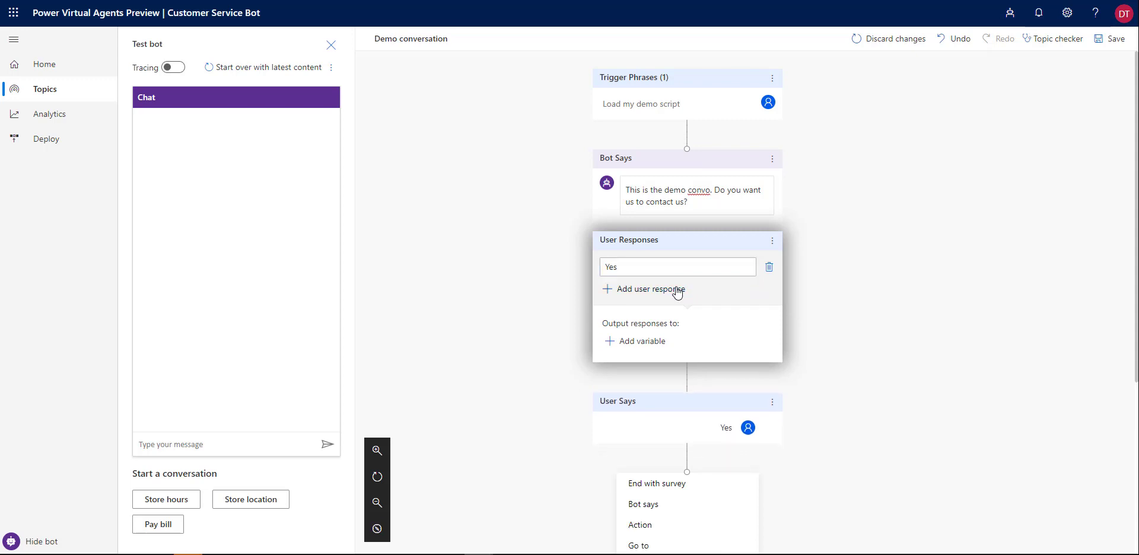
pyautogui.click(677, 292)
pyautogui.write('NO')
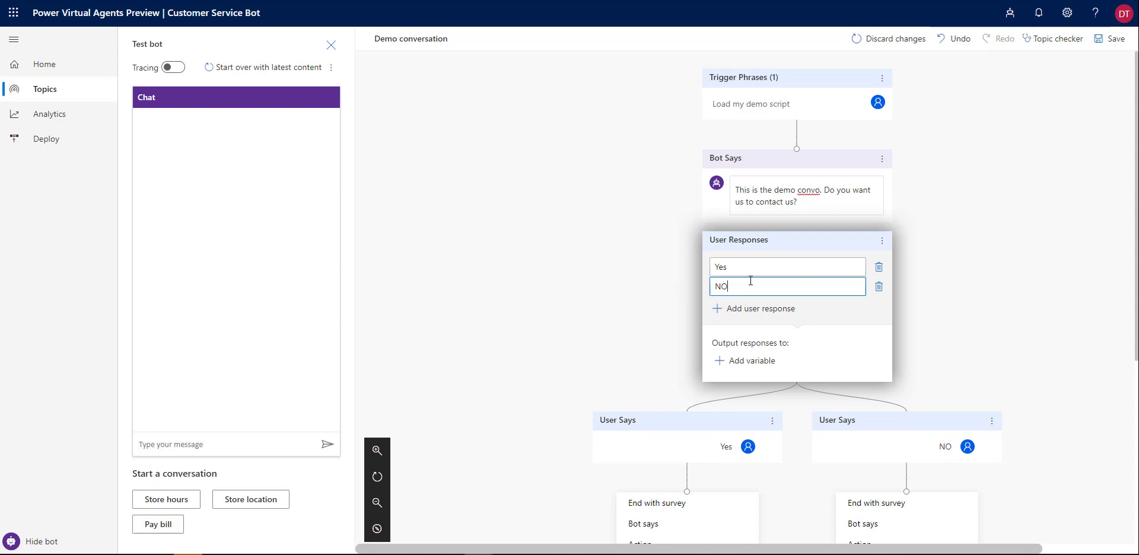
pyautogui.press('BackSpace')
pyautogui.write('o')
pyautogui.click(938, 291)
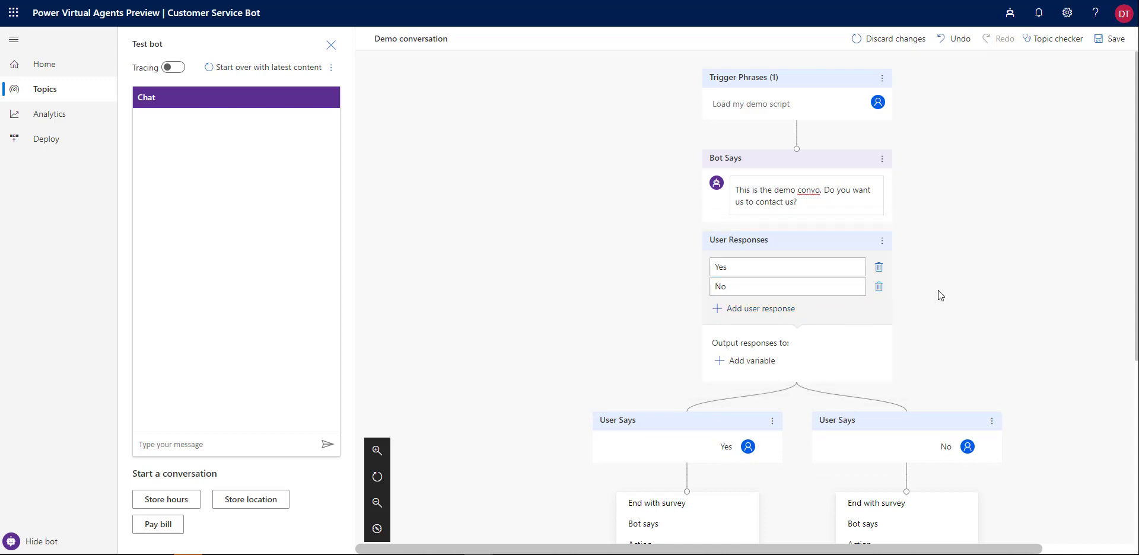
pyautogui.scroll(-3, 938, 290)
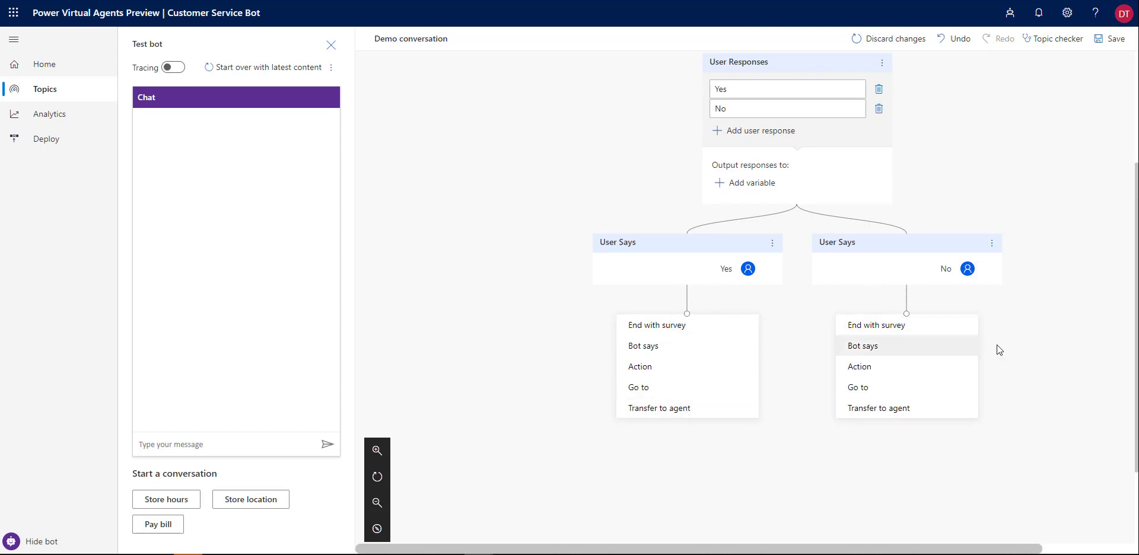
pyautogui.scroll(-1, 998, 343)
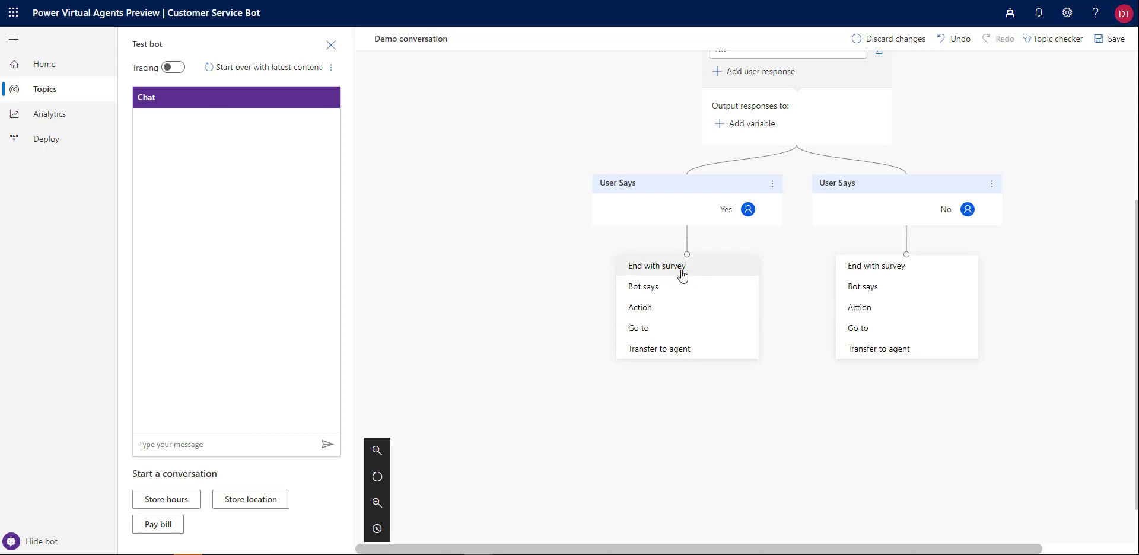
# Add a bot message 'First Name' to the Yes branch
pyautogui.click(664, 289)
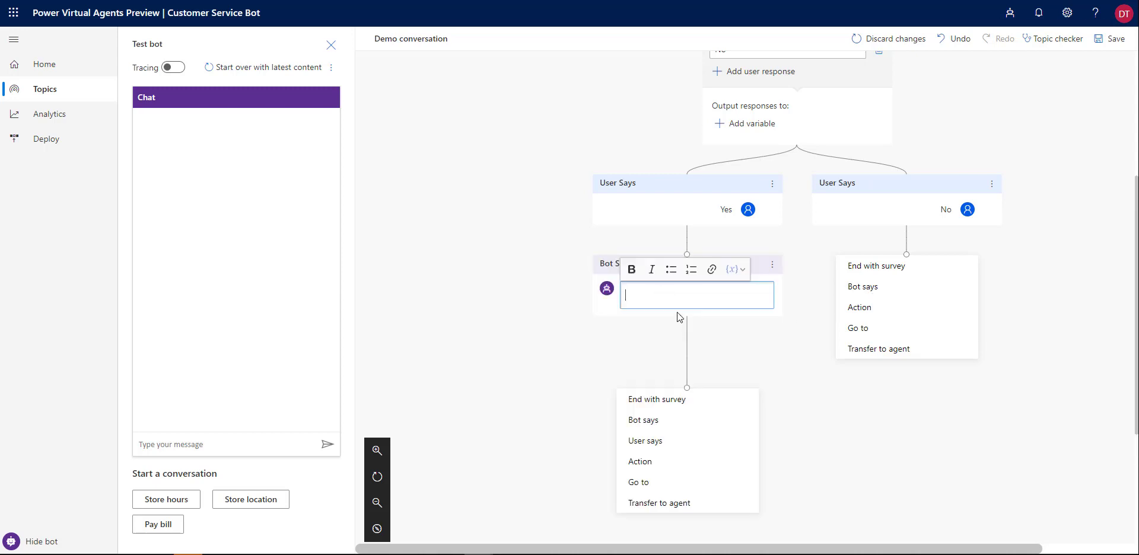
pyautogui.write('Ok,')
pyautogui.press('BackSpace')
pyautogui.press('BackSpace')
pyautogui.press('BackSpace')
pyautogui.press('BackSpace')
pyautogui.write('W')
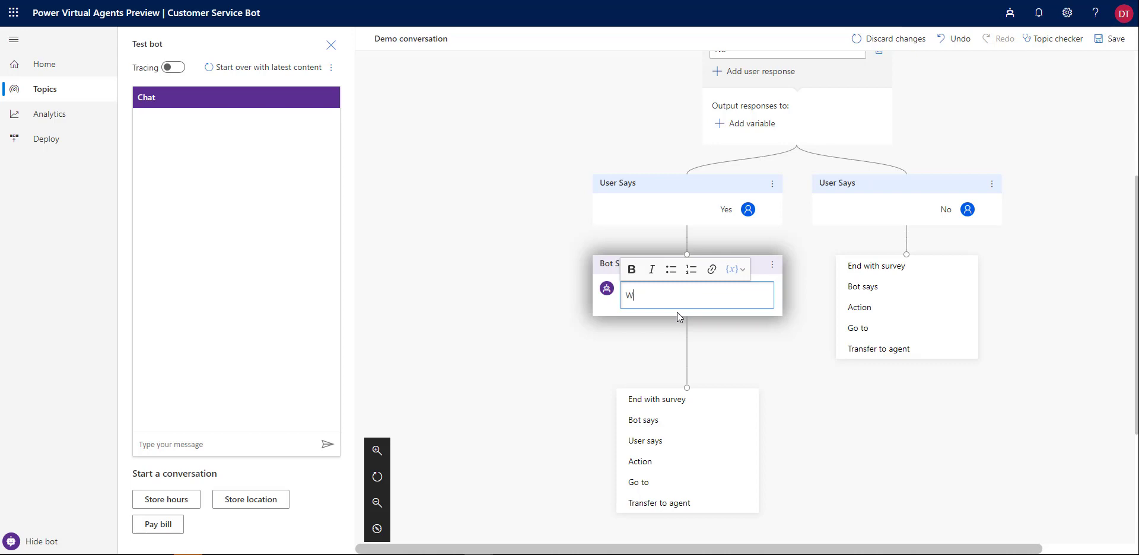
pyautogui.write('hat is your')
pyautogui.write(' first Nam')
pyautogui.press('BackSpace')
pyautogui.press('BackSpace')
pyautogui.press('BackSpace')
pyautogui.press('BackSpace')
pyautogui.press('BackSpace')
pyautogui.press('BackSpace')
pyautogui.press('BackSpace')
pyautogui.press('BackSpace')
pyautogui.press('BackSpace')
pyautogui.press('BackSpace')
pyautogui.press('BackSpace')
pyautogui.press('BackSpace')
pyautogui.press('BackSpace')
pyautogui.press('BackSpace')
pyautogui.press('BackSpace')
pyautogui.press('BackSpace')
pyautogui.press('BackSpace')
pyautogui.press('BackSpace')
pyautogui.press('BackSpace')
pyautogui.write('First Name')
# Capture the user's reply in a new FirstName variable, removing the empty suggested response
pyautogui.click(669, 441)
pyautogui.scroll(-2, 671, 356)
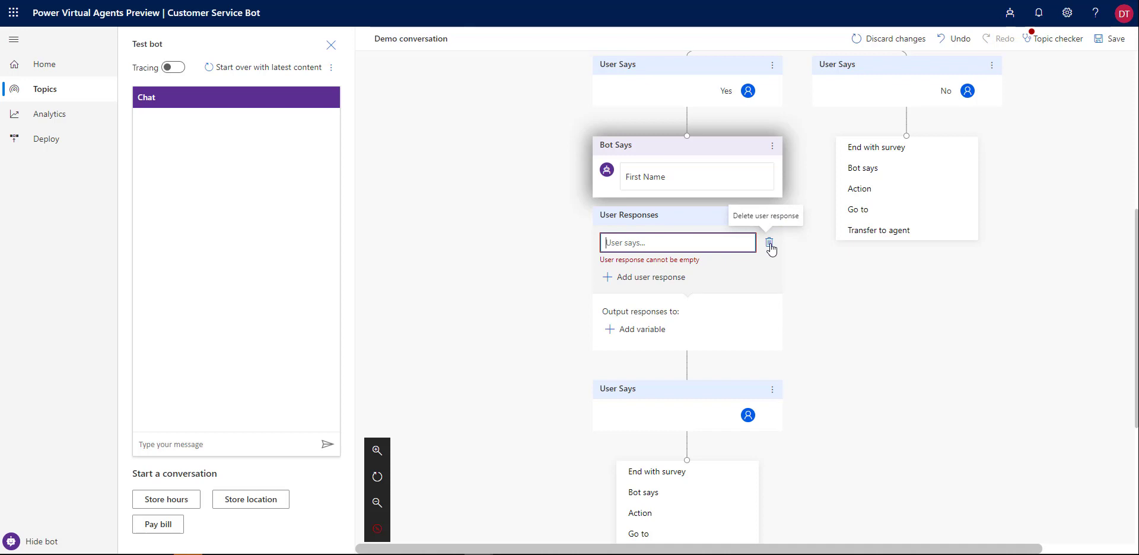
pyautogui.click(770, 246)
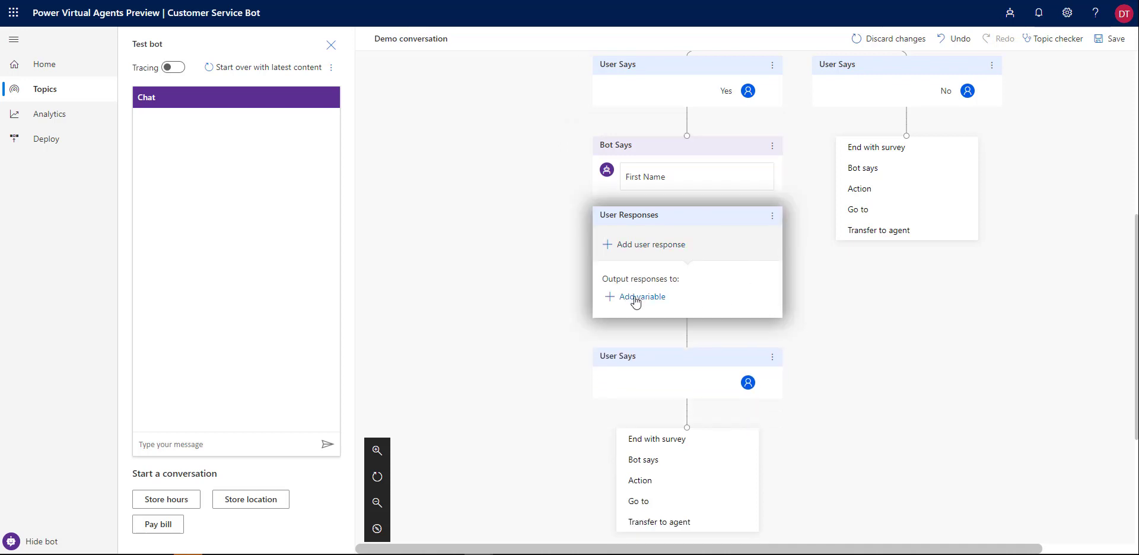
pyautogui.click(636, 300)
pyautogui.click(943, 164)
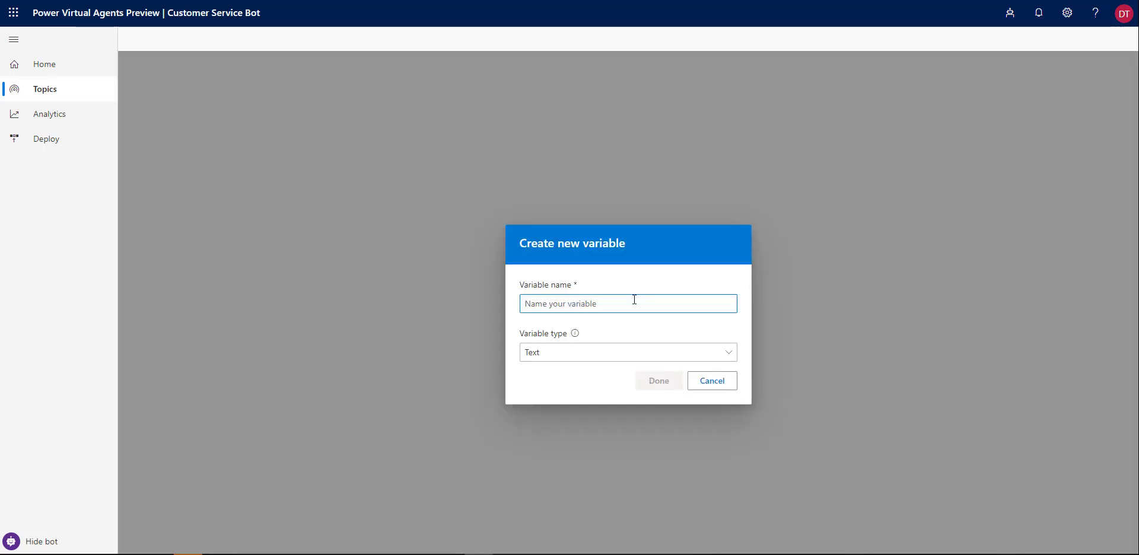
pyautogui.write('FirstName')
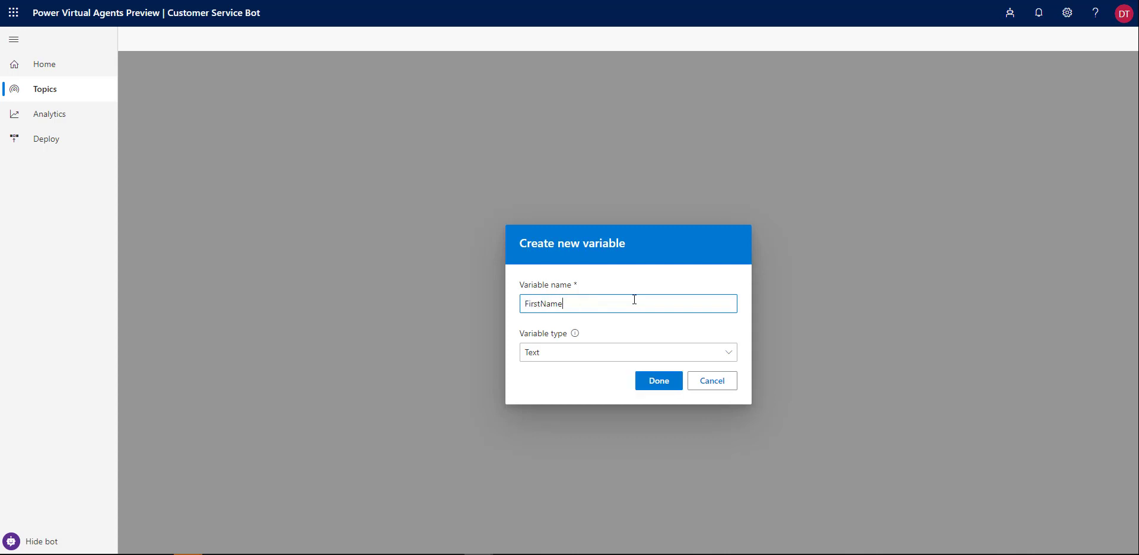
pyautogui.click(665, 377)
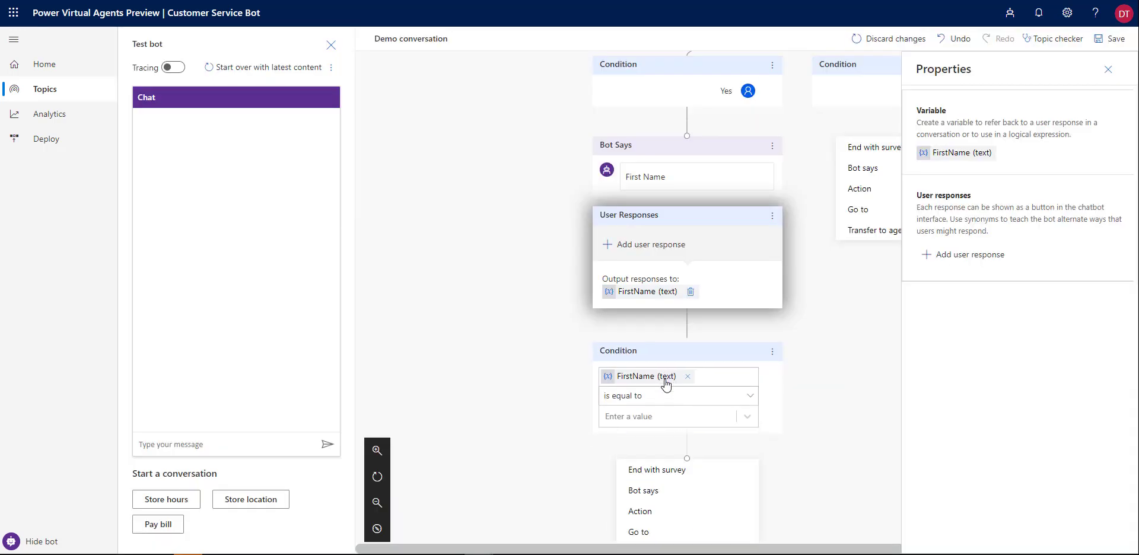
# Delete the Condition node that follows the FirstName reply
pyautogui.scroll(-2, 690, 385)
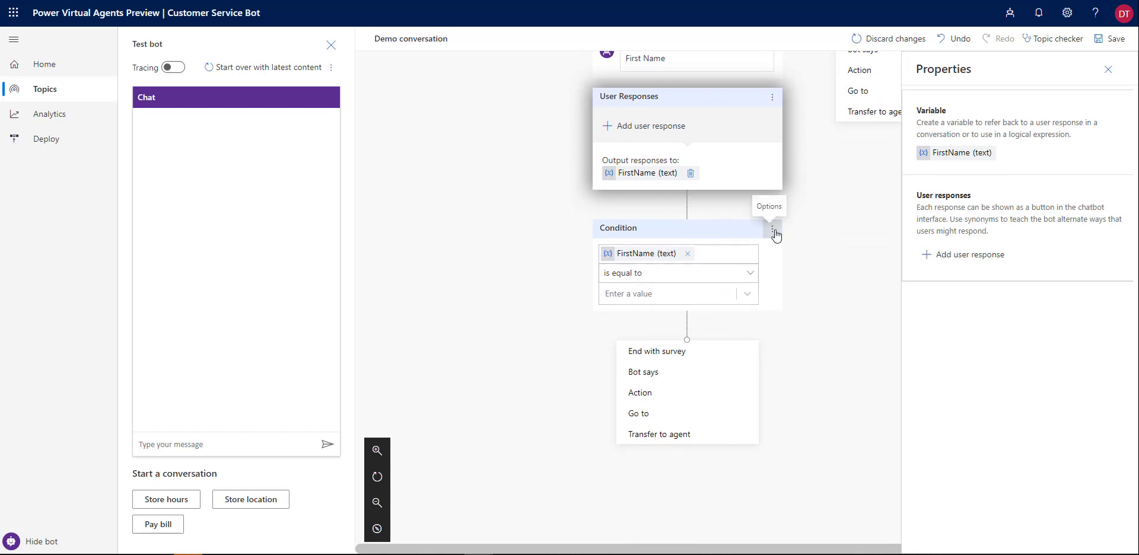
pyautogui.click(773, 231)
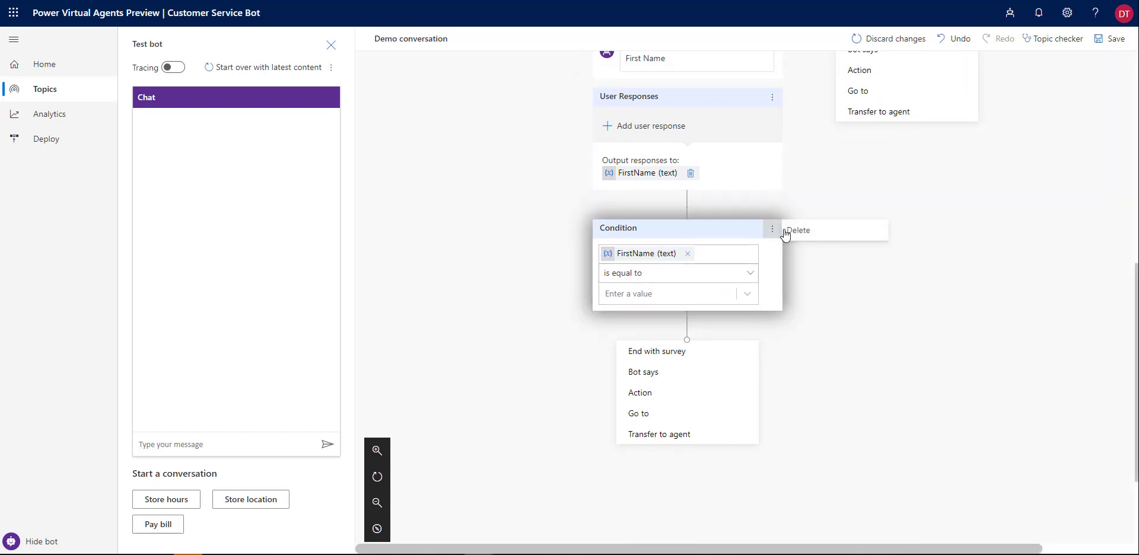
pyautogui.click(792, 232)
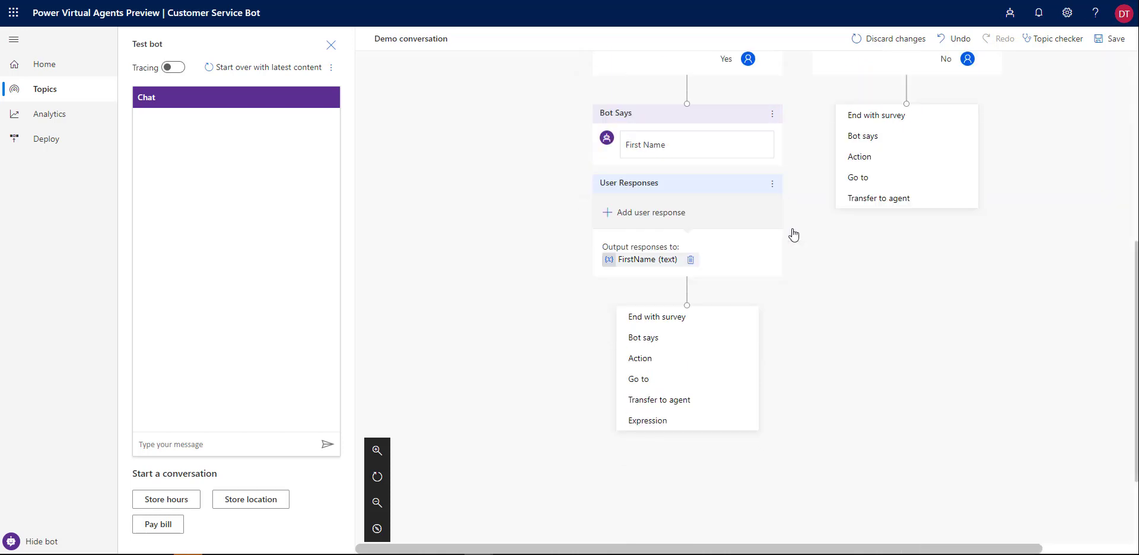
# Ask 'Last Name', store the reply in a new LastName variable, and delete the following Condition
pyautogui.click(660, 338)
pyautogui.write('Las')
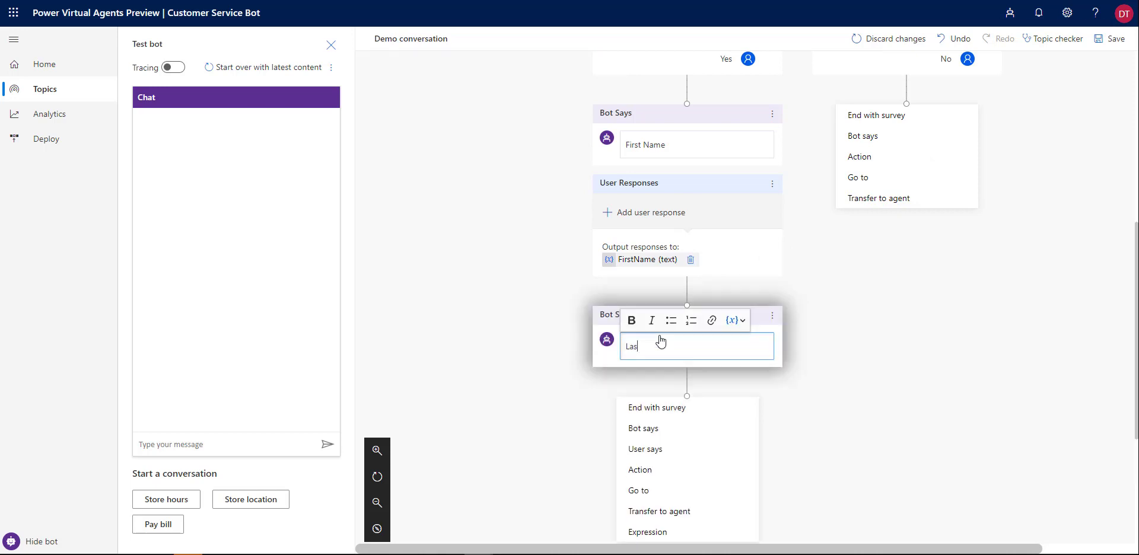
pyautogui.write('t Name')
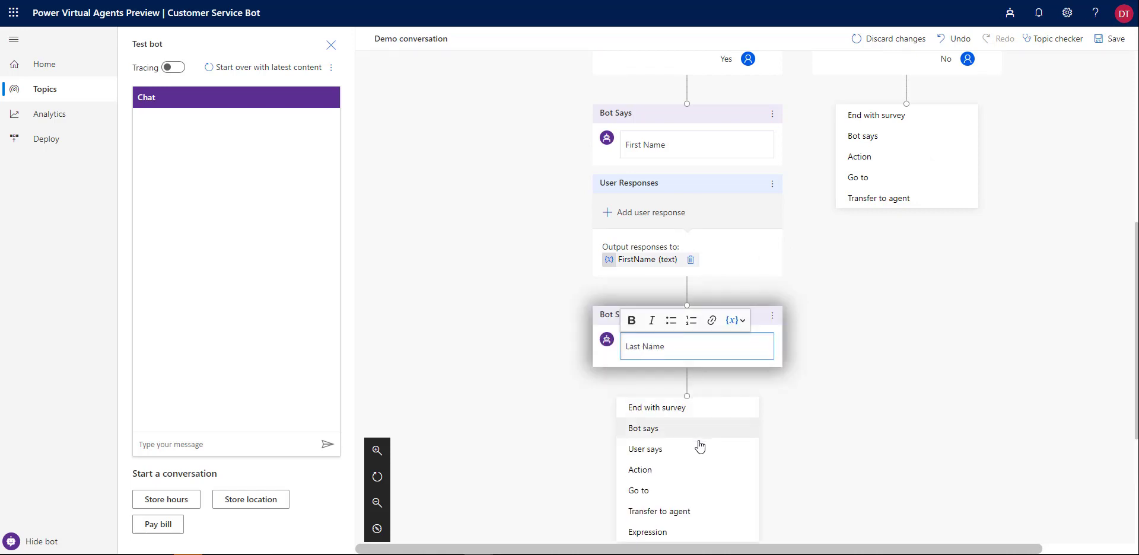
pyautogui.click(645, 449)
pyautogui.scroll(-3, 753, 331)
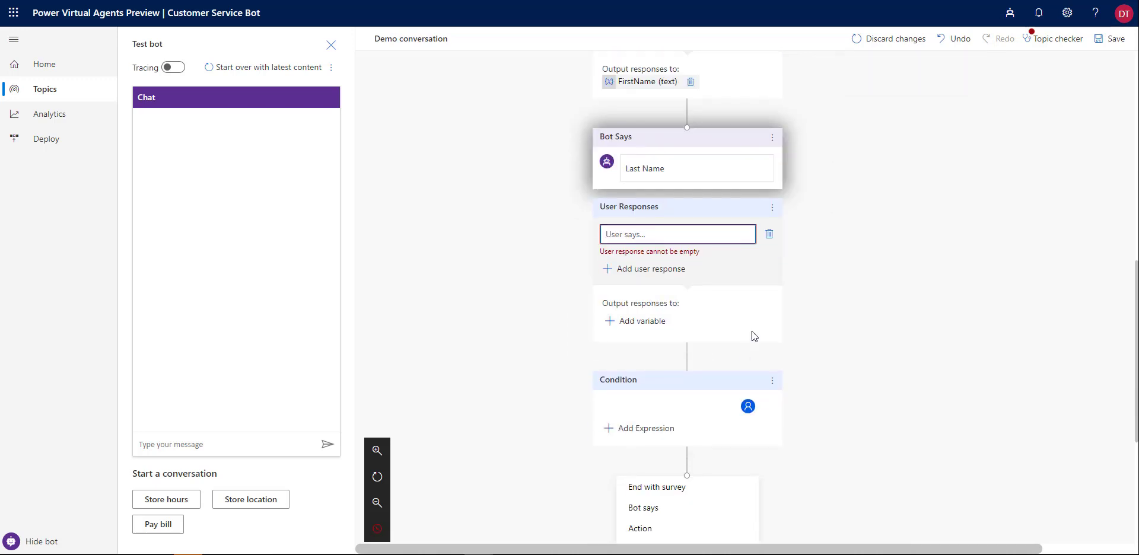
pyautogui.click(769, 234)
pyautogui.click(651, 289)
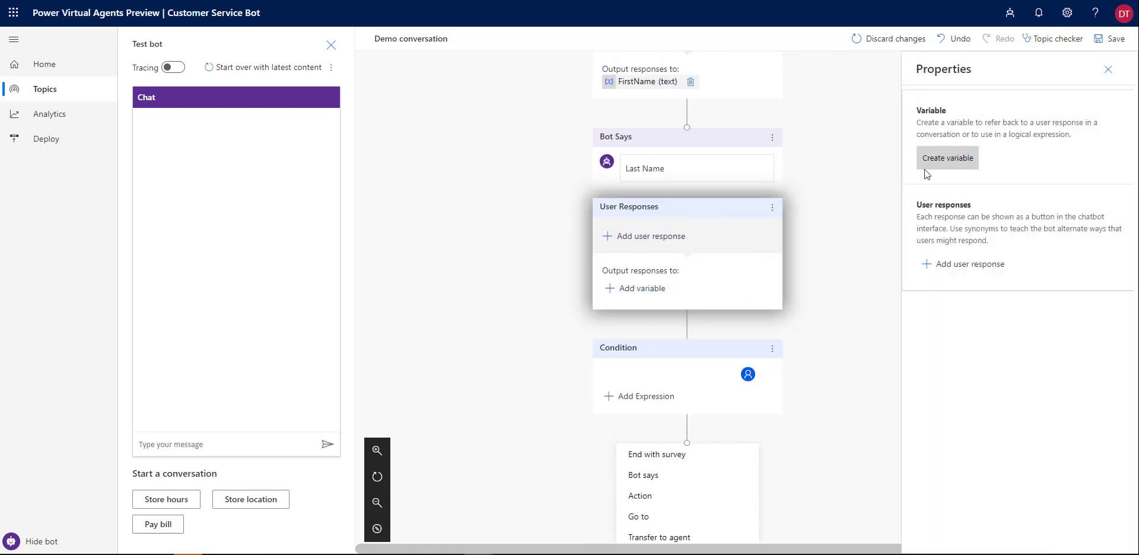
pyautogui.click(940, 165)
pyautogui.write('Las')
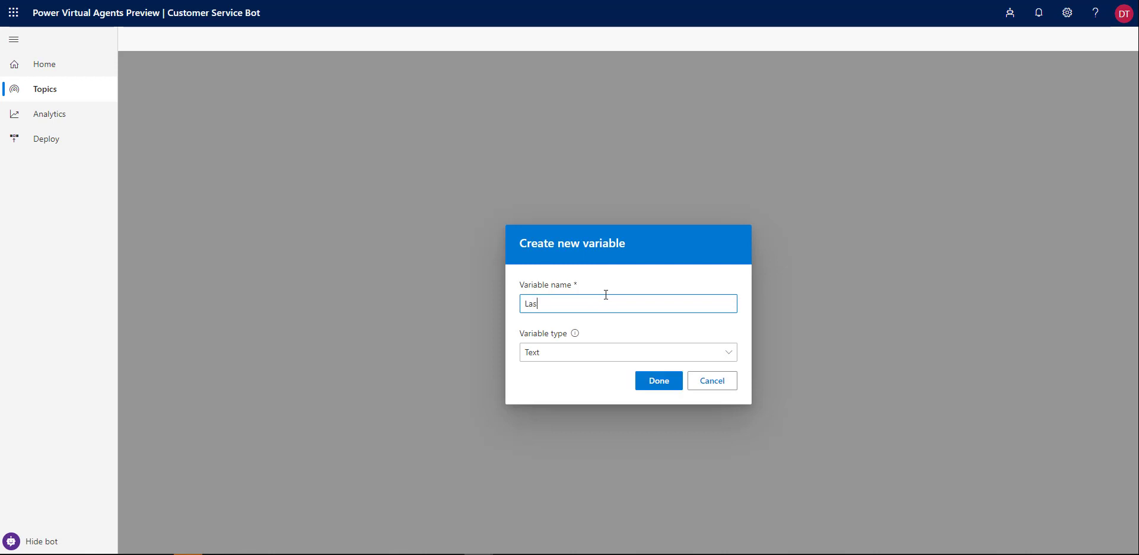
pyautogui.write('tName')
pyautogui.click(663, 381)
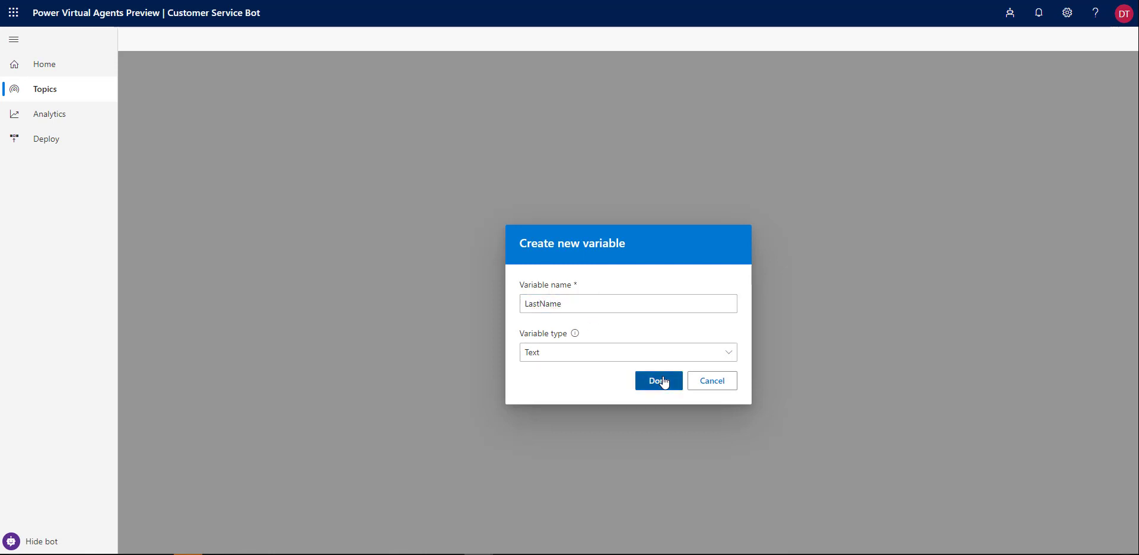
pyautogui.scroll(-2, 725, 326)
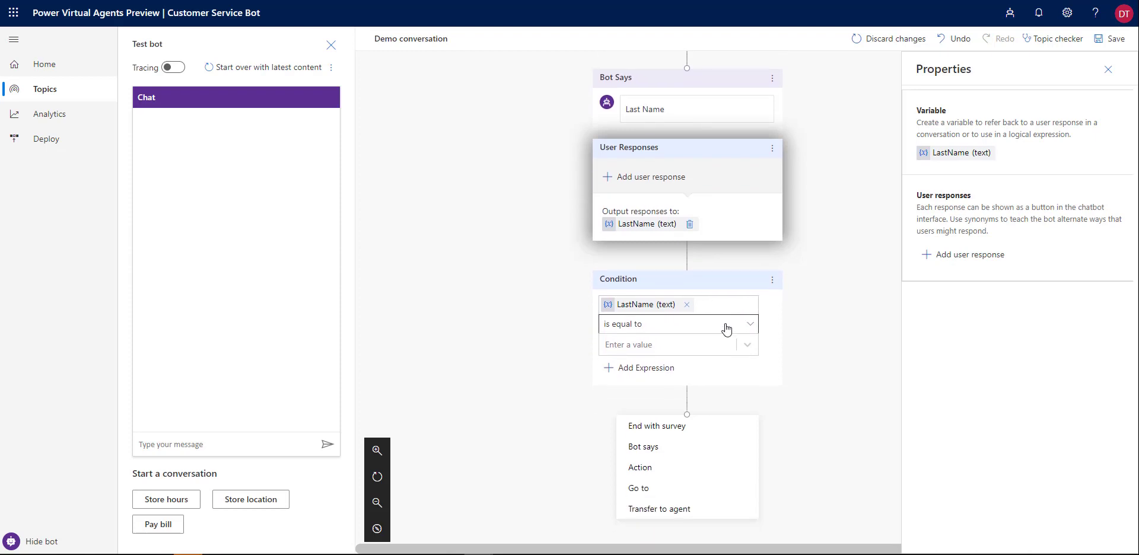
pyautogui.click(772, 282)
pyautogui.click(804, 283)
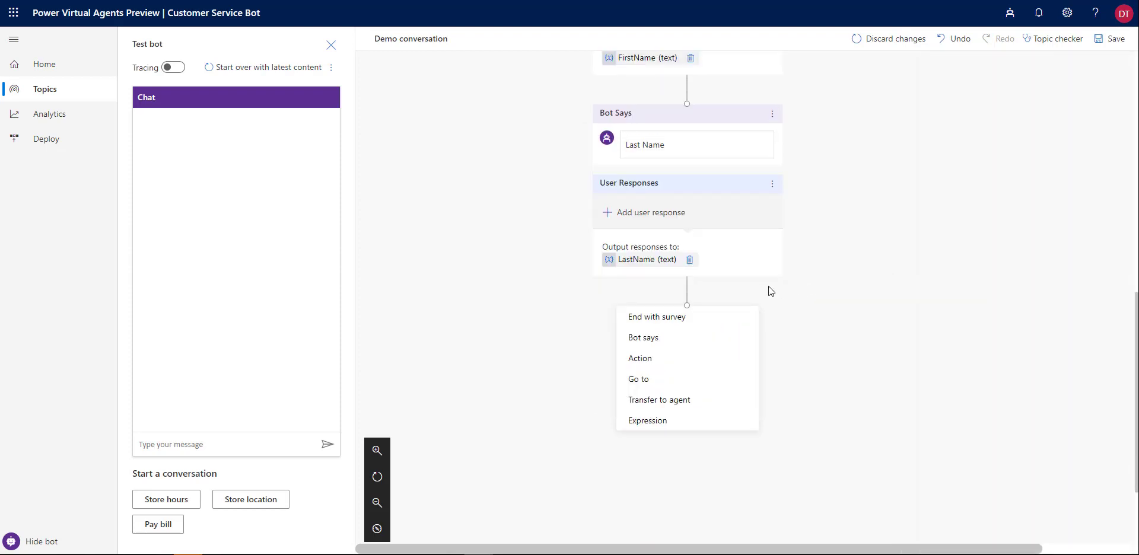
# Ask 'Email Address?', store the reply in a new EmailAddress variable, delete the Condition, and add a flow action
pyautogui.click(664, 344)
pyautogui.write('Email A')
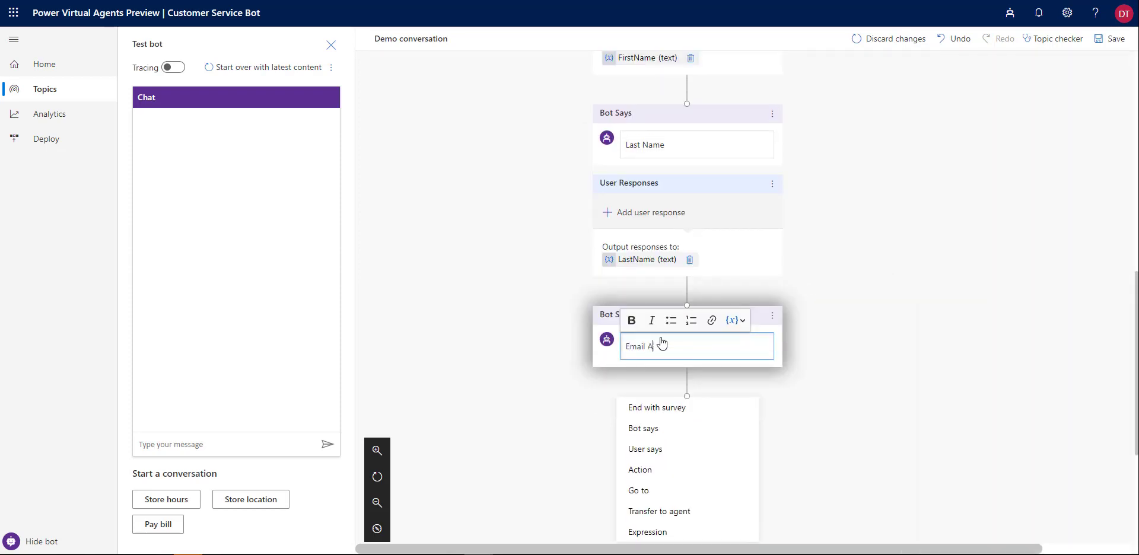
pyautogui.write('ddress?')
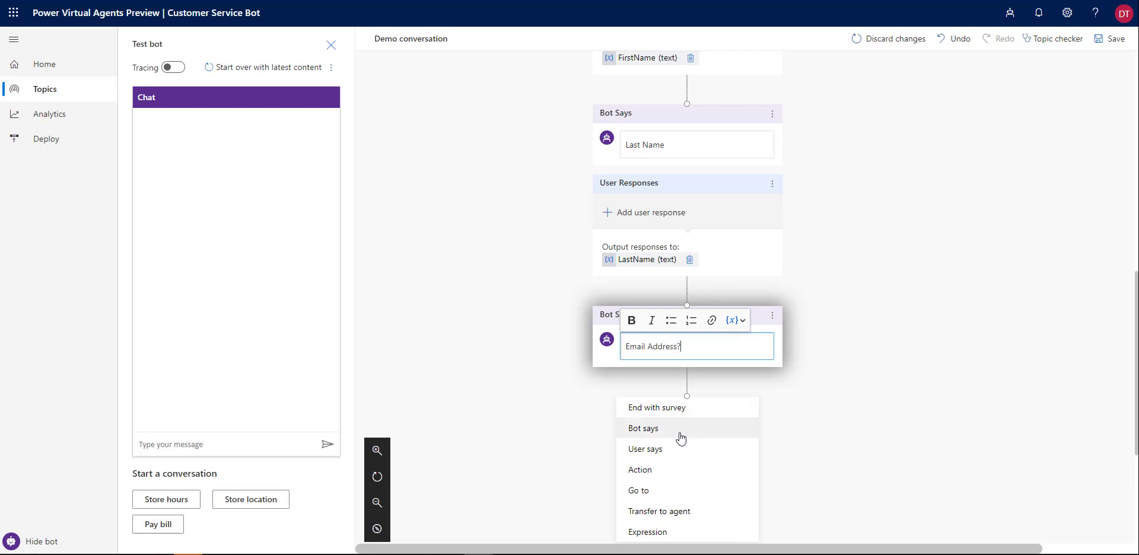
pyautogui.click(681, 449)
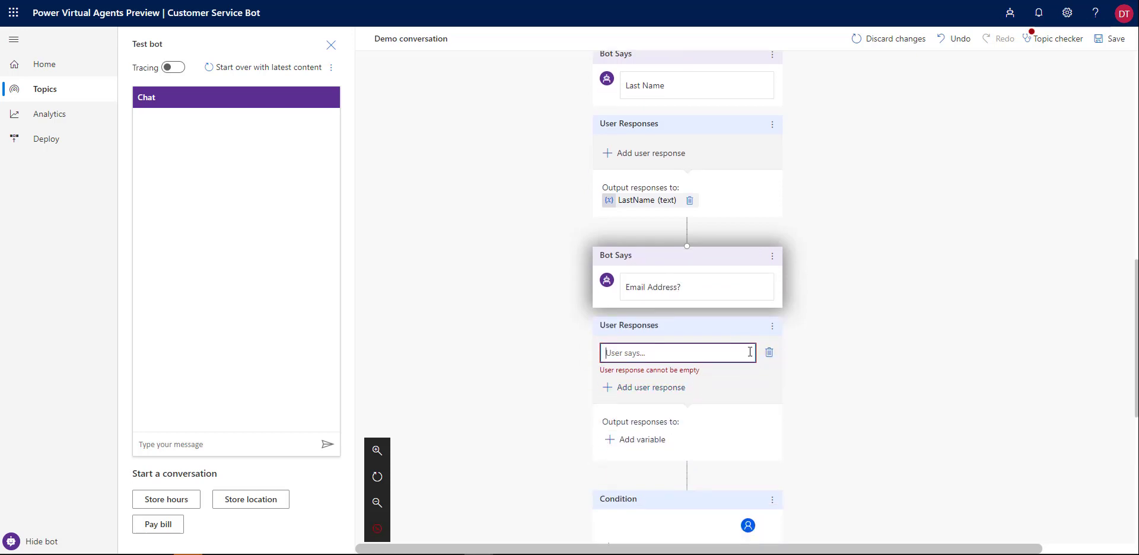
pyautogui.click(769, 352)
pyautogui.scroll(-2, 704, 343)
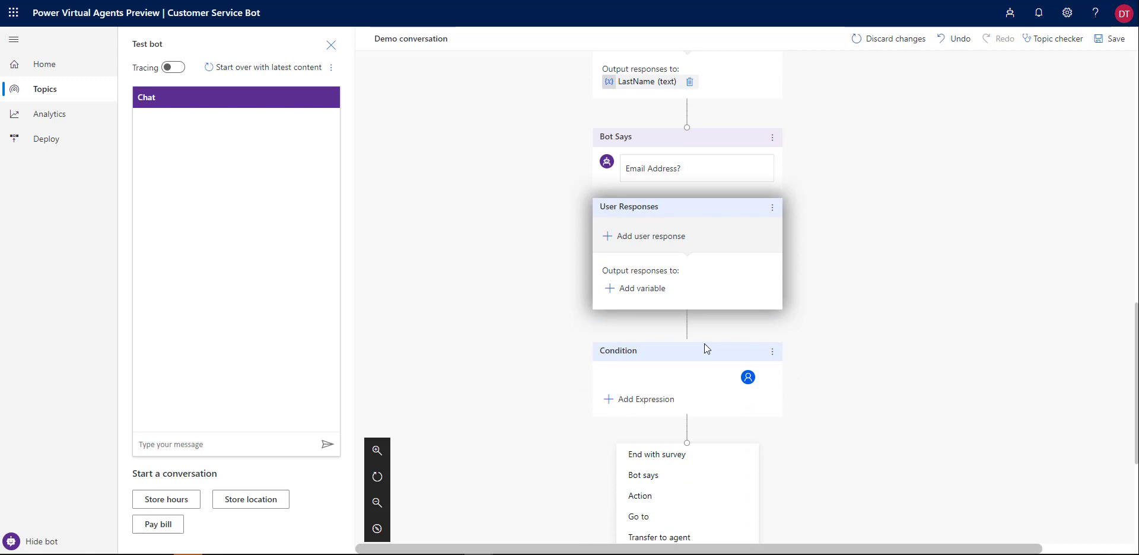
pyautogui.click(658, 289)
pyautogui.click(936, 161)
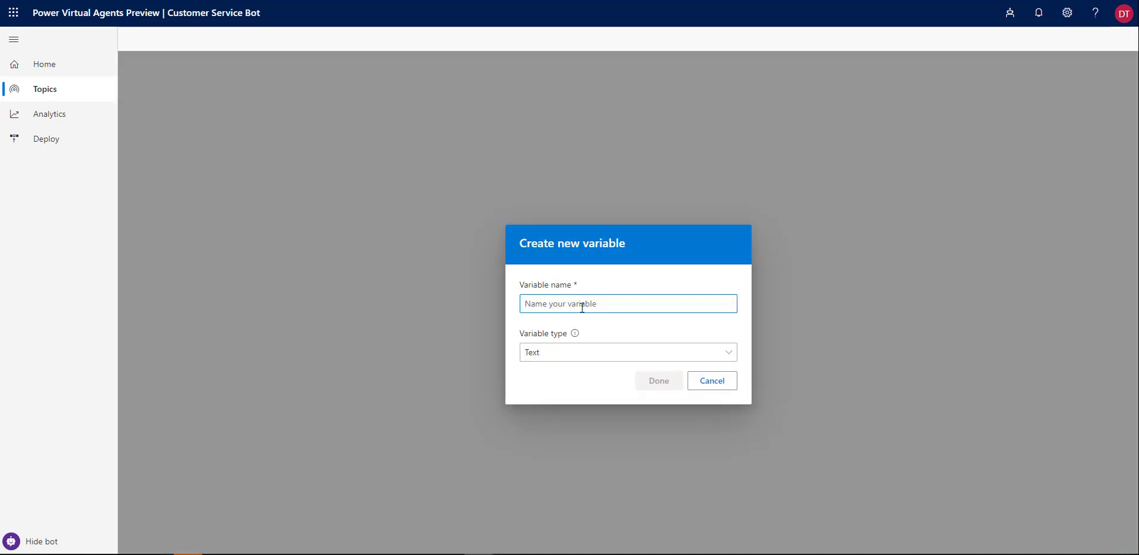
pyautogui.write('EmailAddress')
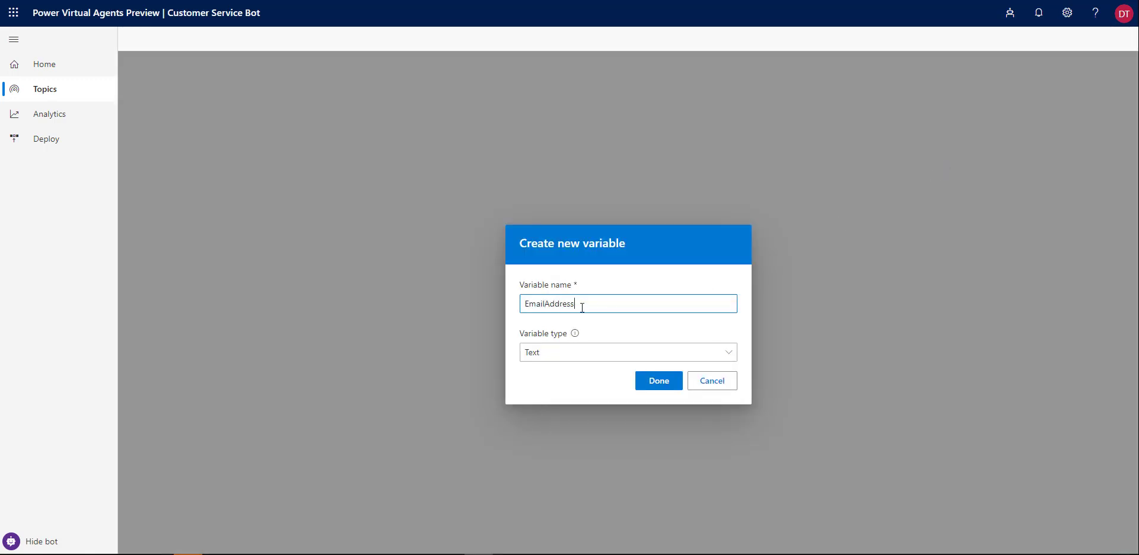
pyautogui.click(659, 381)
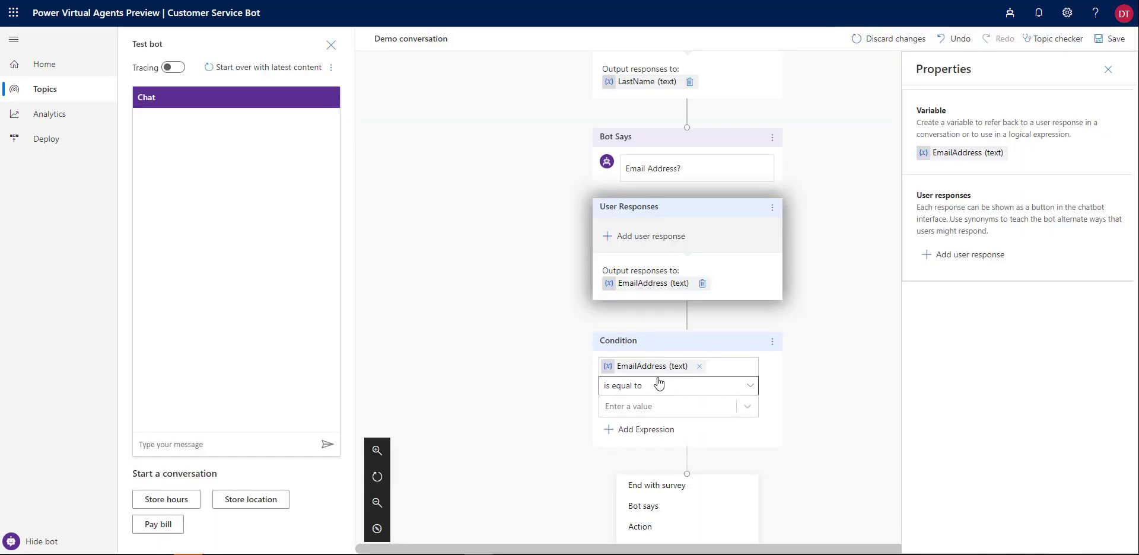
pyautogui.click(771, 221)
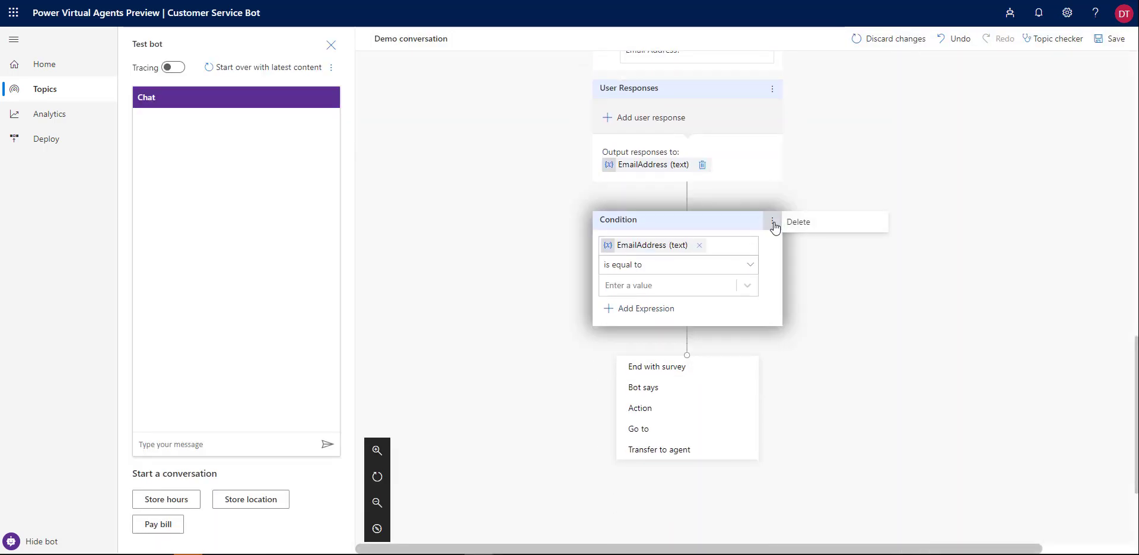
pyautogui.click(799, 222)
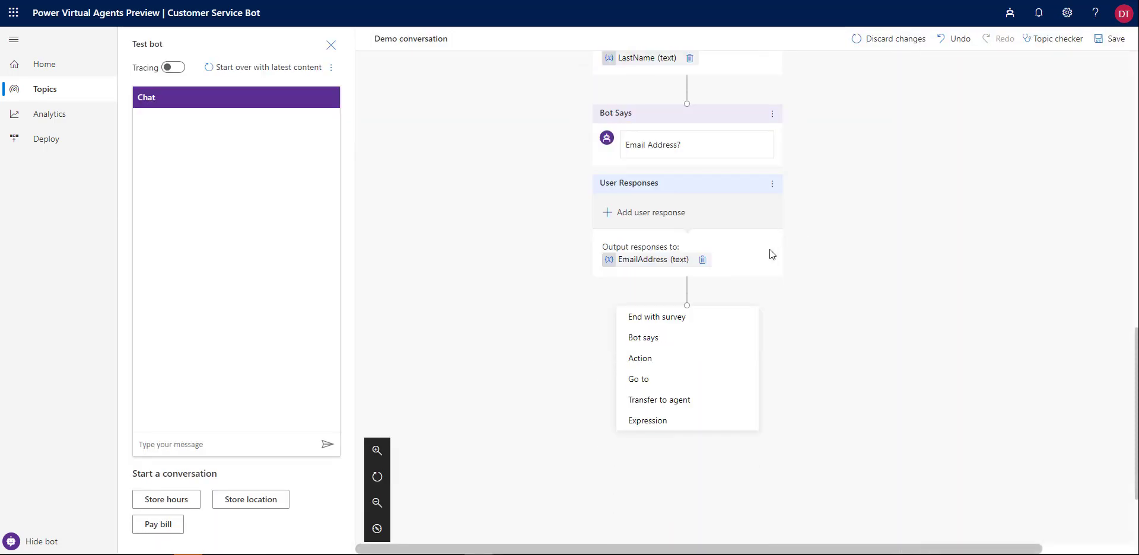
pyautogui.click(646, 363)
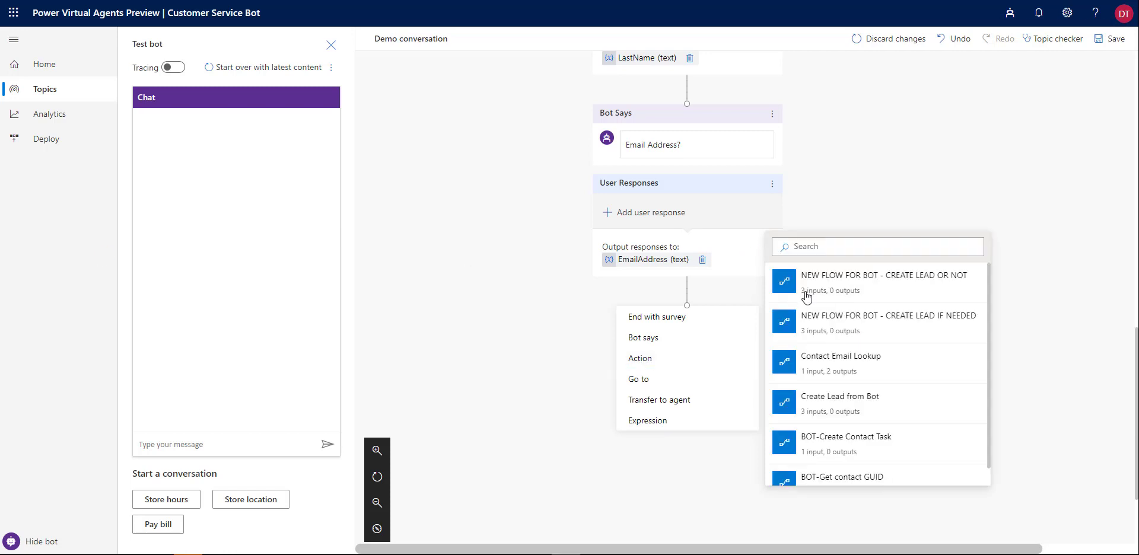
# Call NEW FLOW FOR BOT - CREATE LEAD OR NOT, mapping emailaddress, firstname and lastname to the matching variables
pyautogui.click(850, 283)
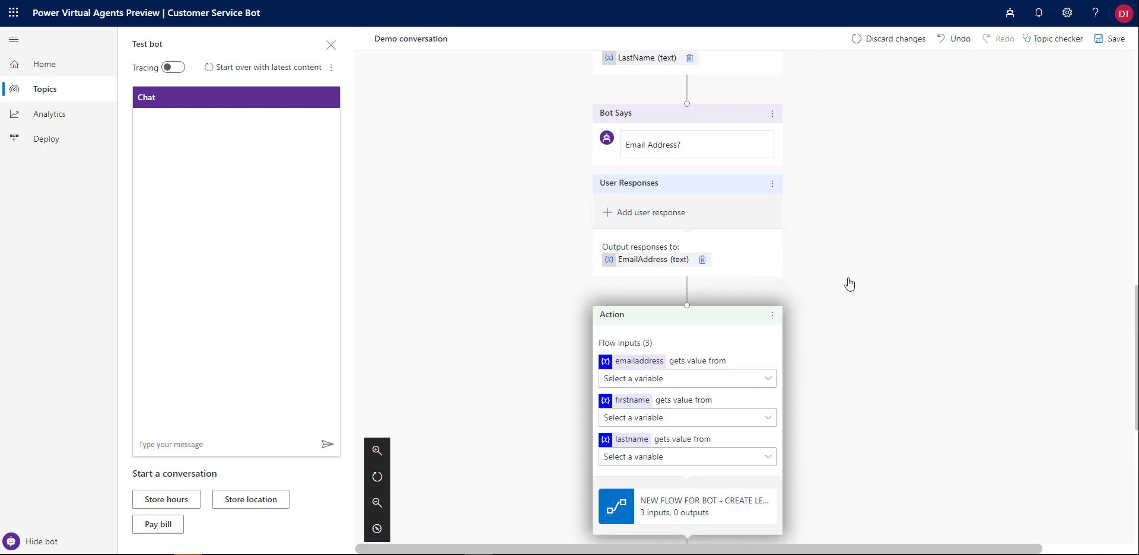
pyautogui.scroll(-2, 814, 310)
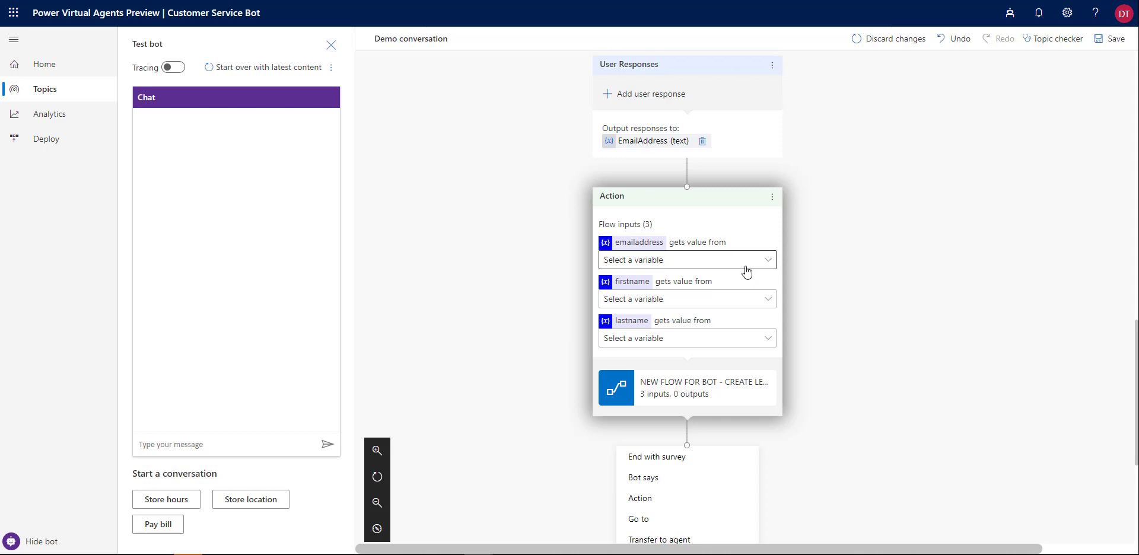
pyautogui.click(740, 261)
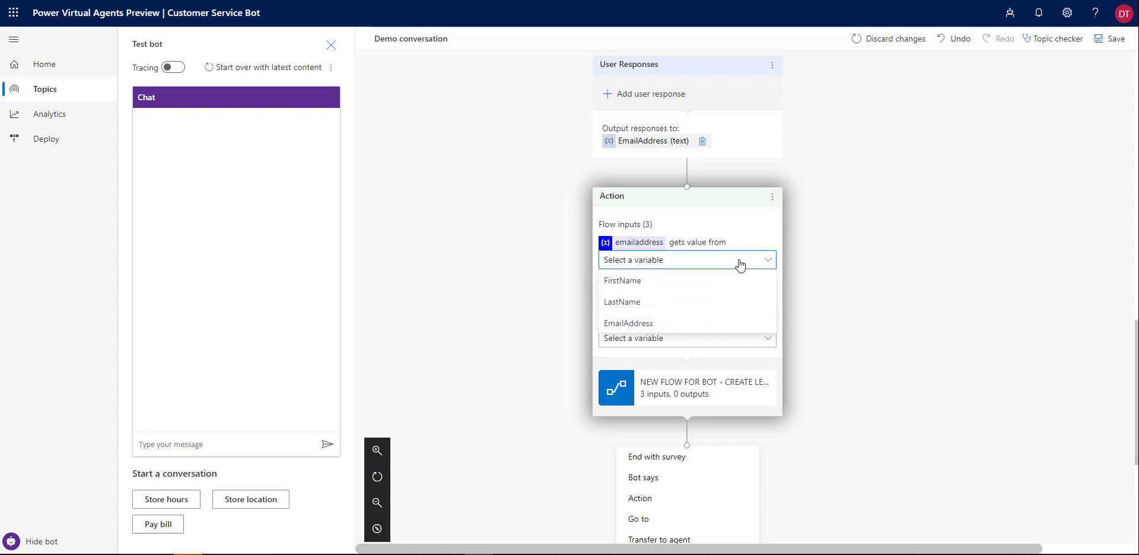
pyautogui.click(630, 323)
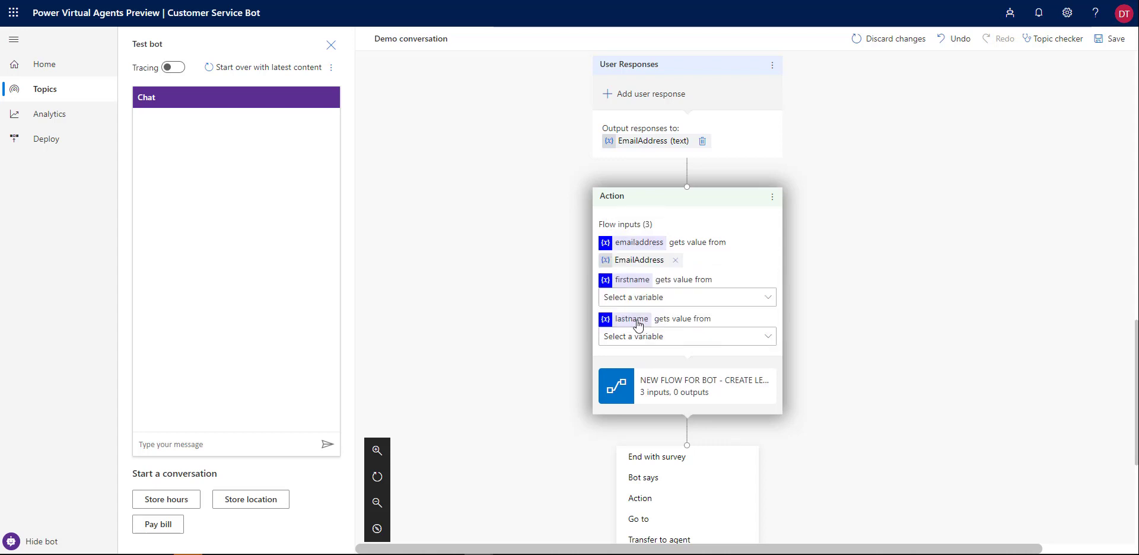
pyautogui.click(675, 300)
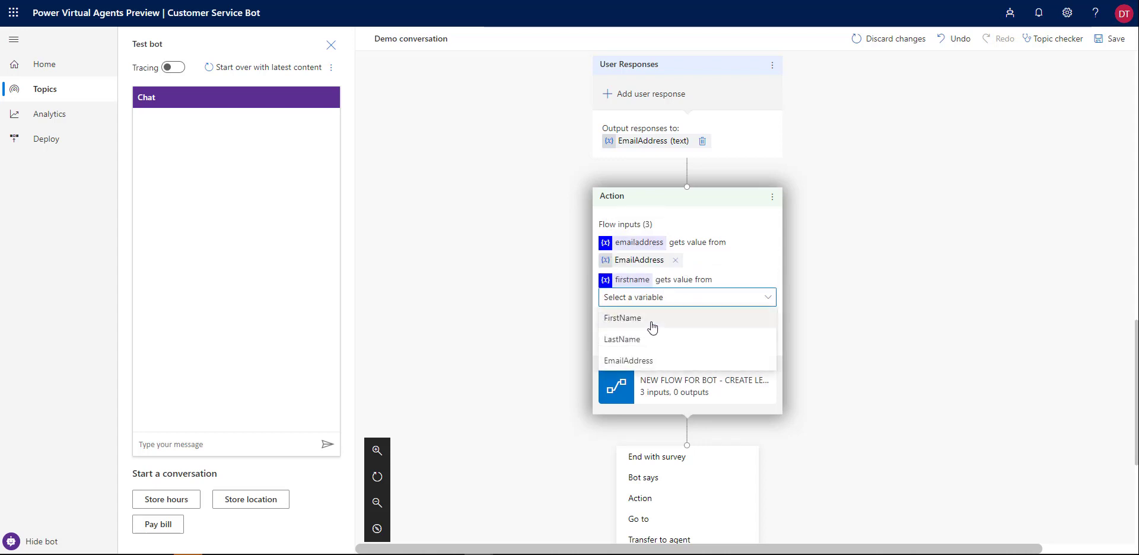
pyautogui.click(629, 321)
pyautogui.click(657, 334)
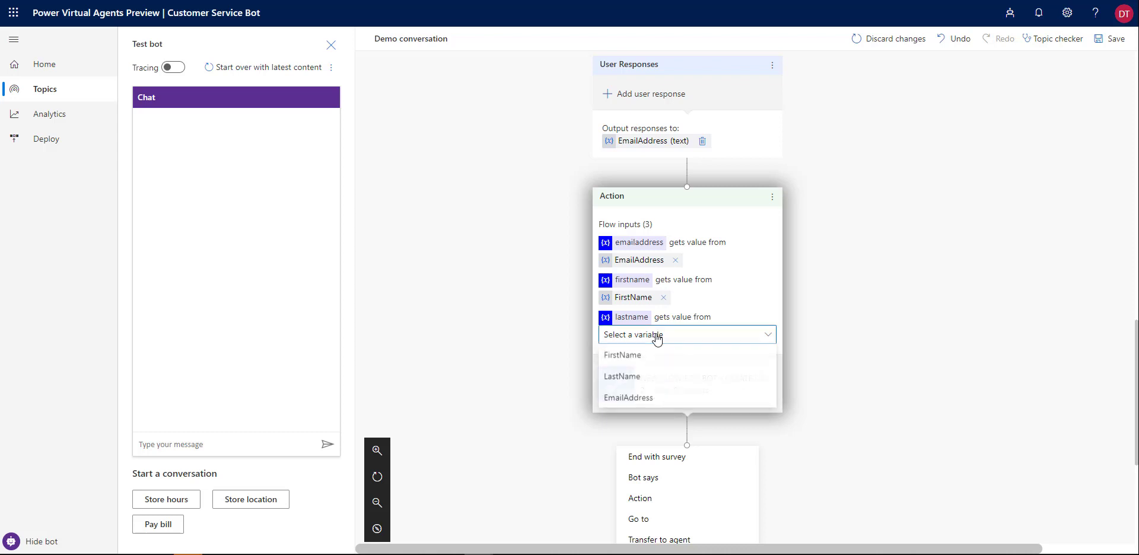
pyautogui.click(636, 383)
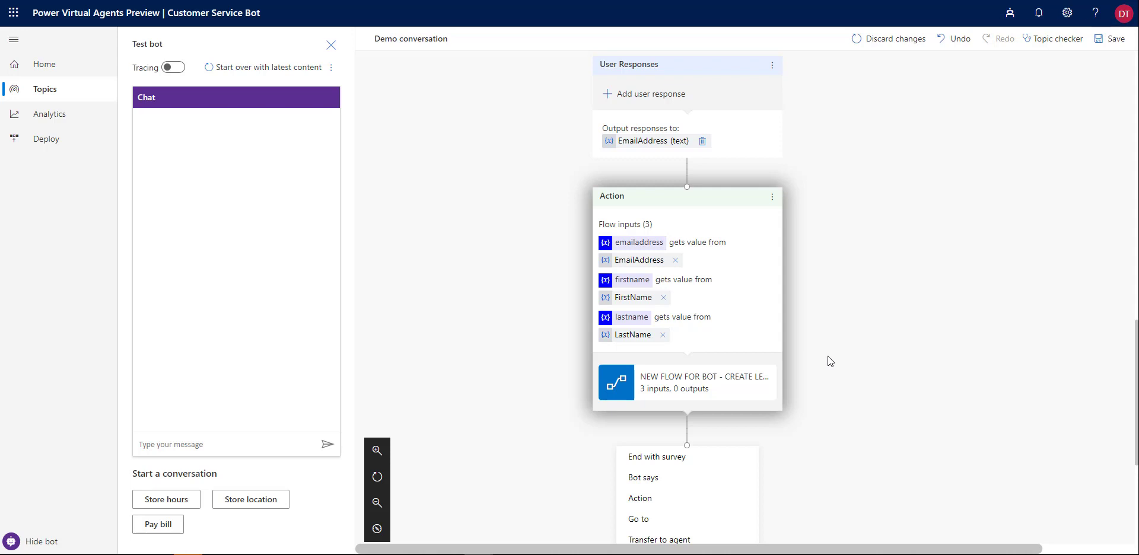
pyautogui.scroll(-3, 828, 356)
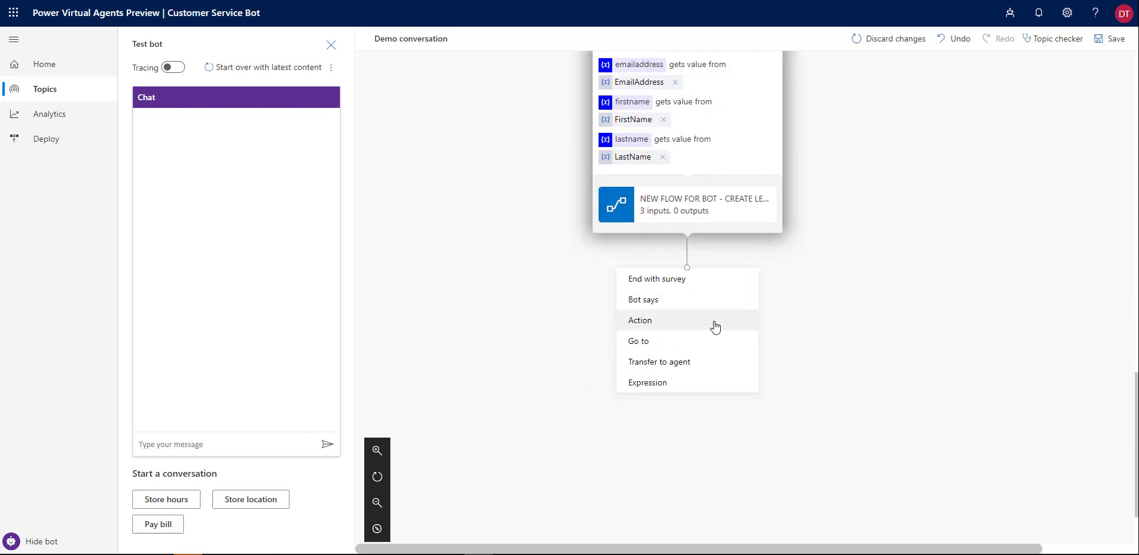
# Add End with survey after the flow, save the topic, turn tracing on and start the test chat over
pyautogui.click(671, 282)
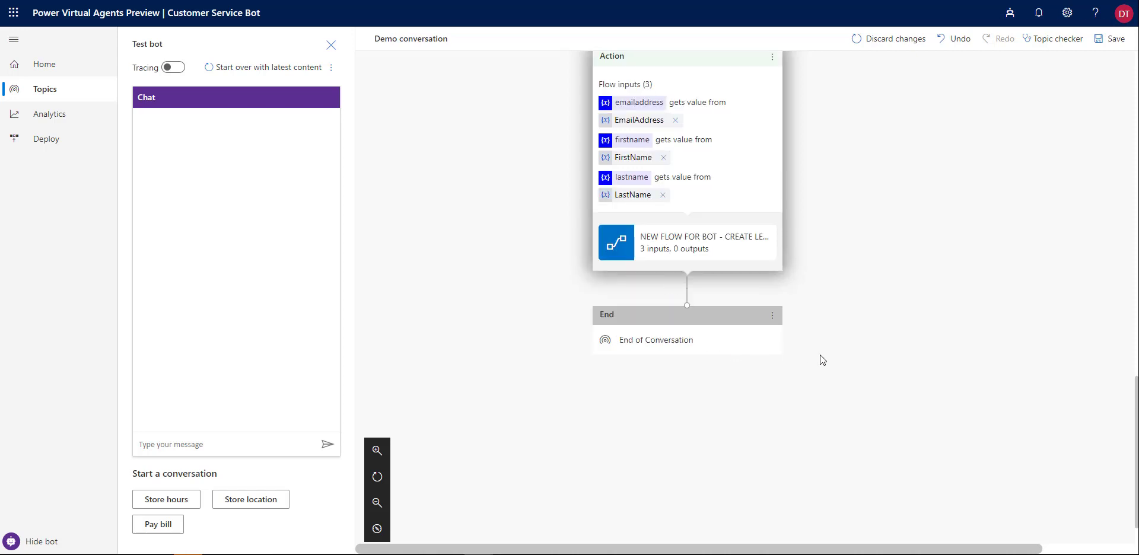
pyautogui.scroll(1, 896, 323)
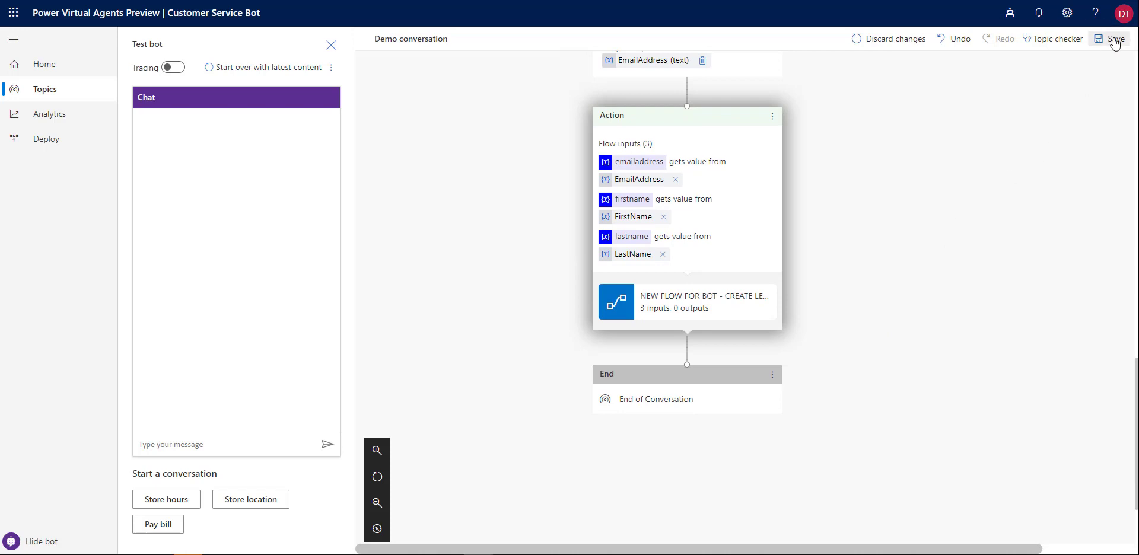
pyautogui.click(1114, 40)
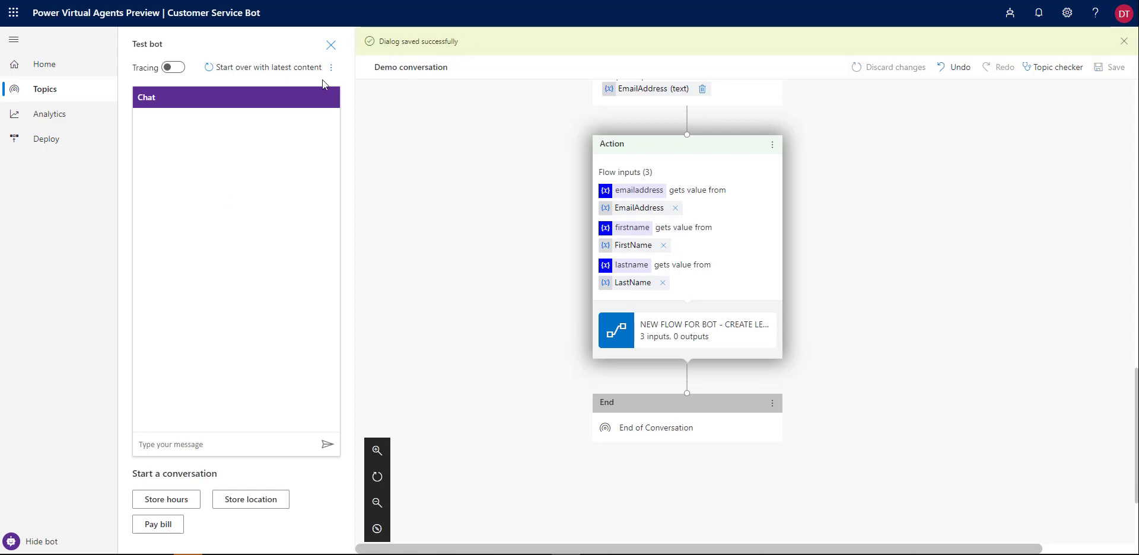
pyautogui.click(173, 67)
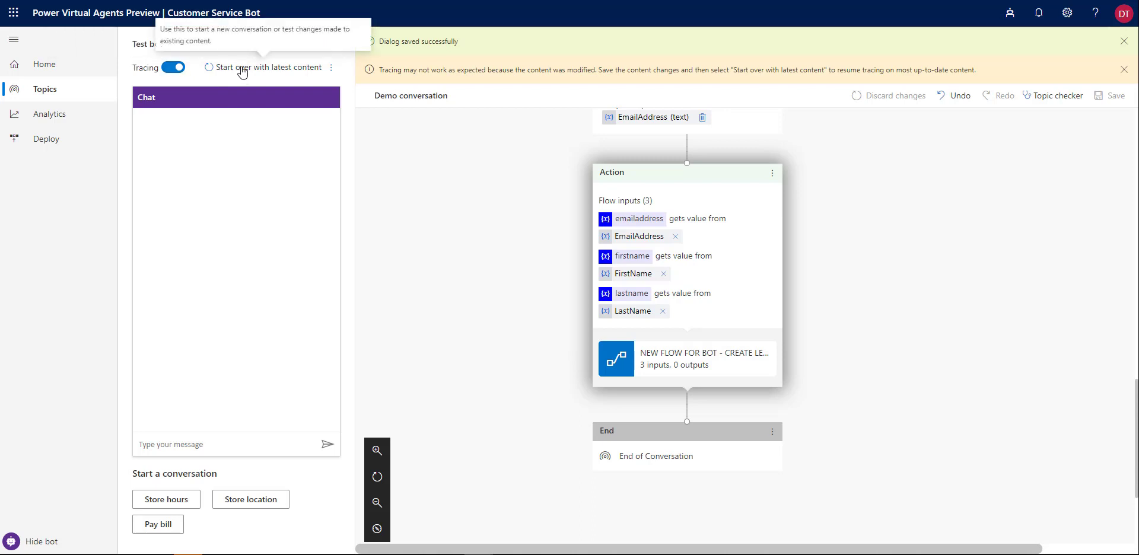
pyautogui.click(241, 69)
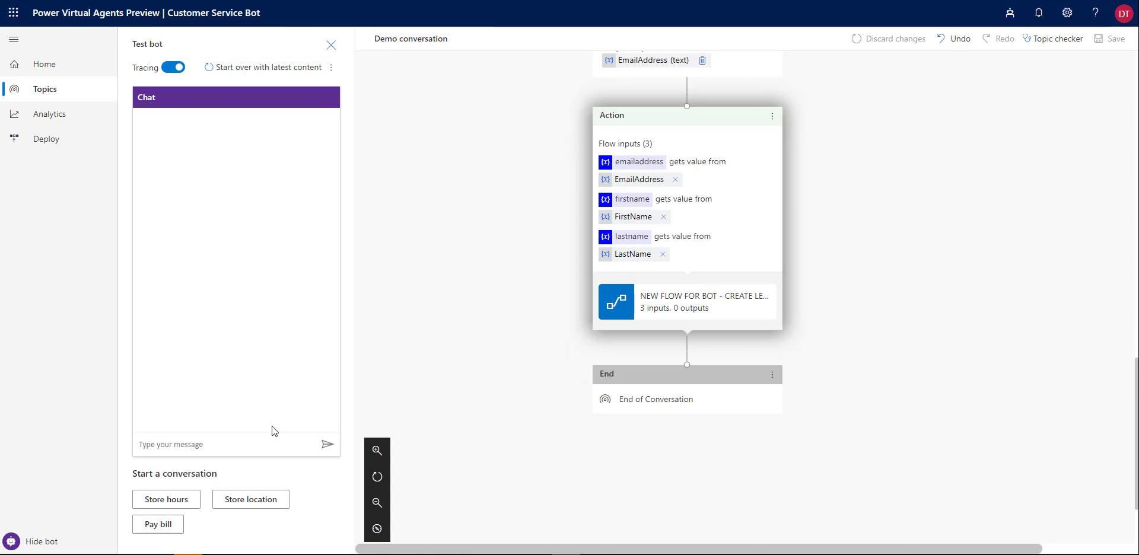
# Send 'Load my demo script' in the test chat and answer Yes to being contacted
pyautogui.click(238, 450)
pyautogui.write('Lo')
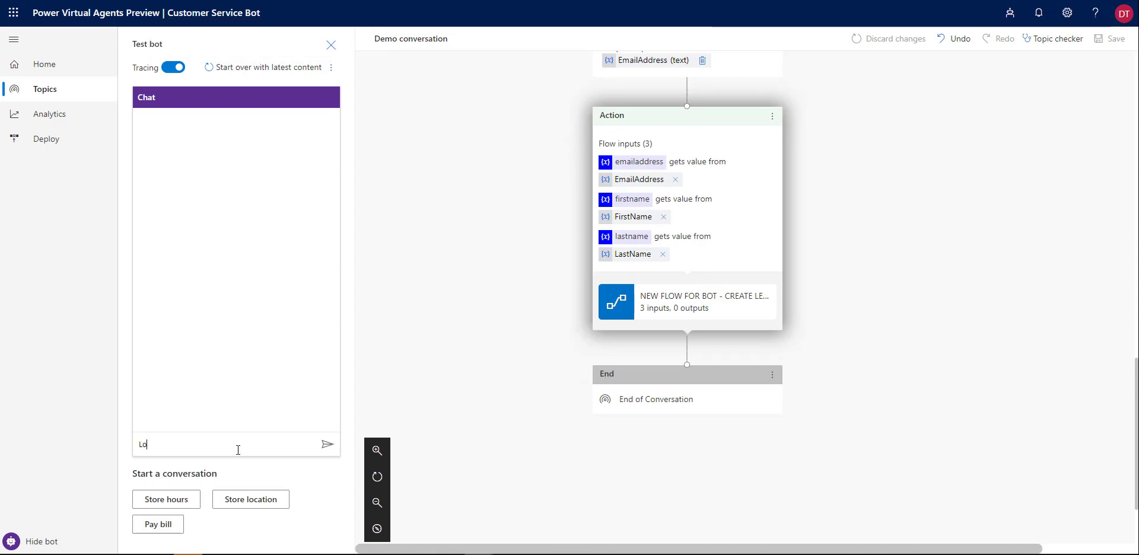
pyautogui.write('ad my demo strip')
pyautogui.press('BackSpace')
pyautogui.write('cre')
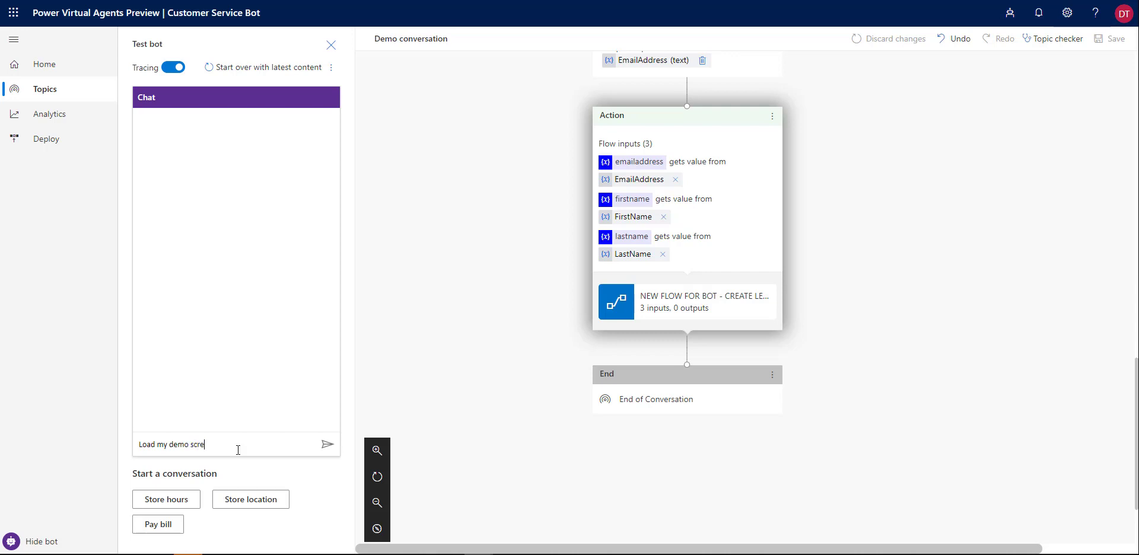
pyautogui.press('Return')
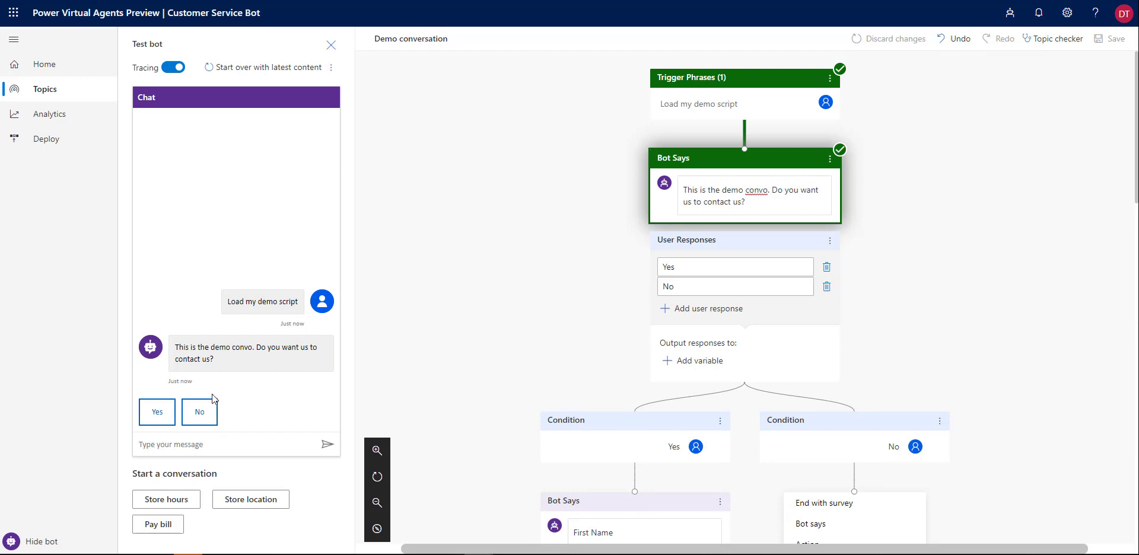
pyautogui.click(156, 415)
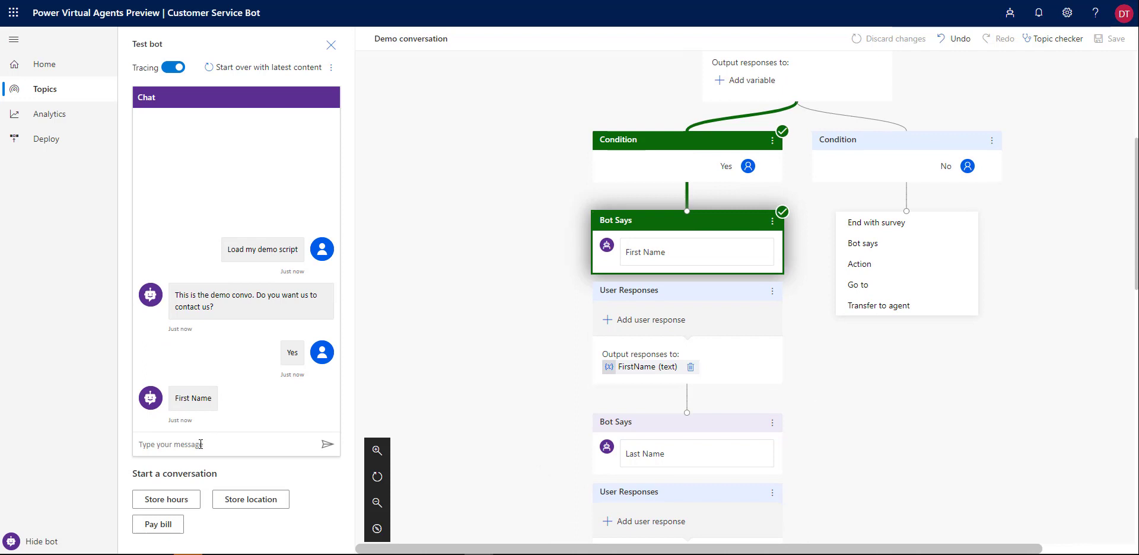
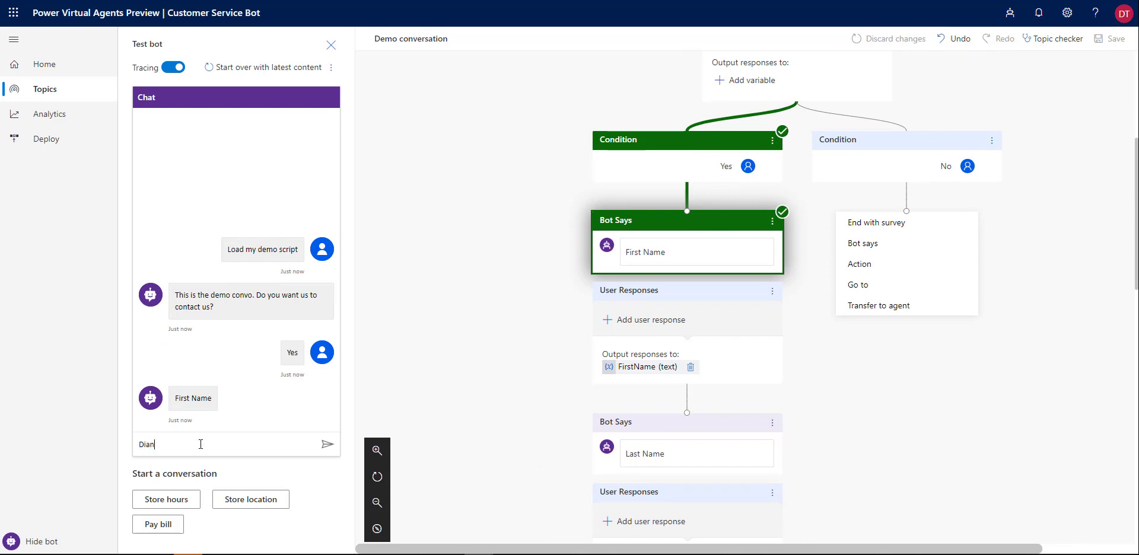
# Reply with the contact's first name, last name and email address
pyautogui.press('Return')
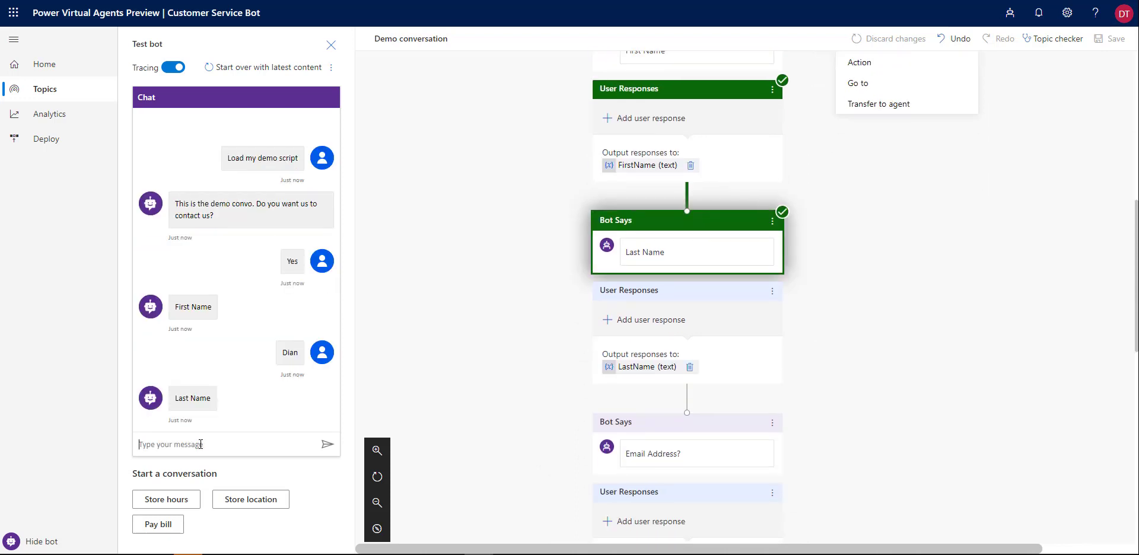
pyautogui.press('Return')
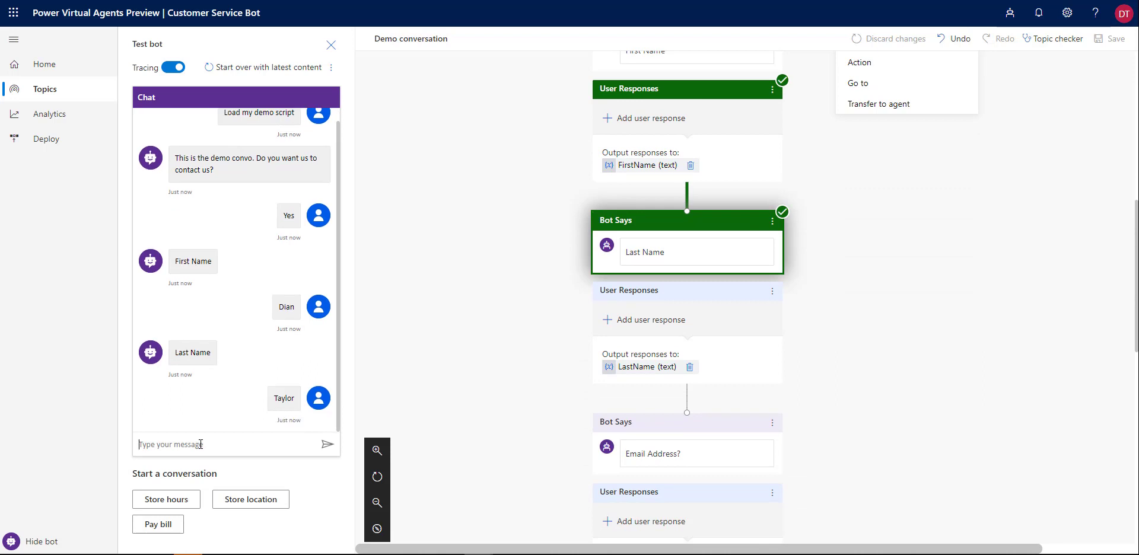
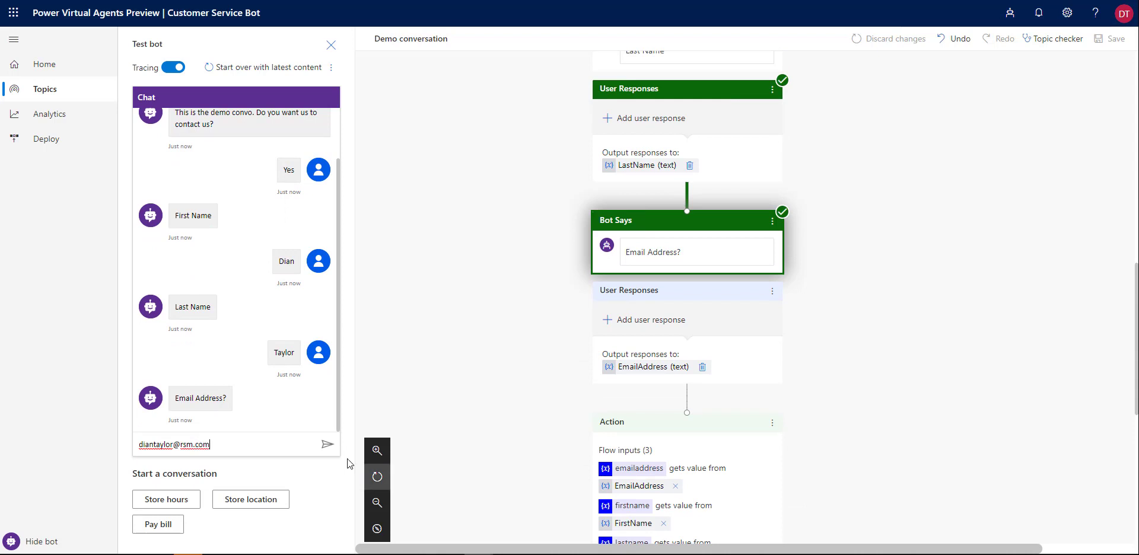
pyautogui.click(326, 445)
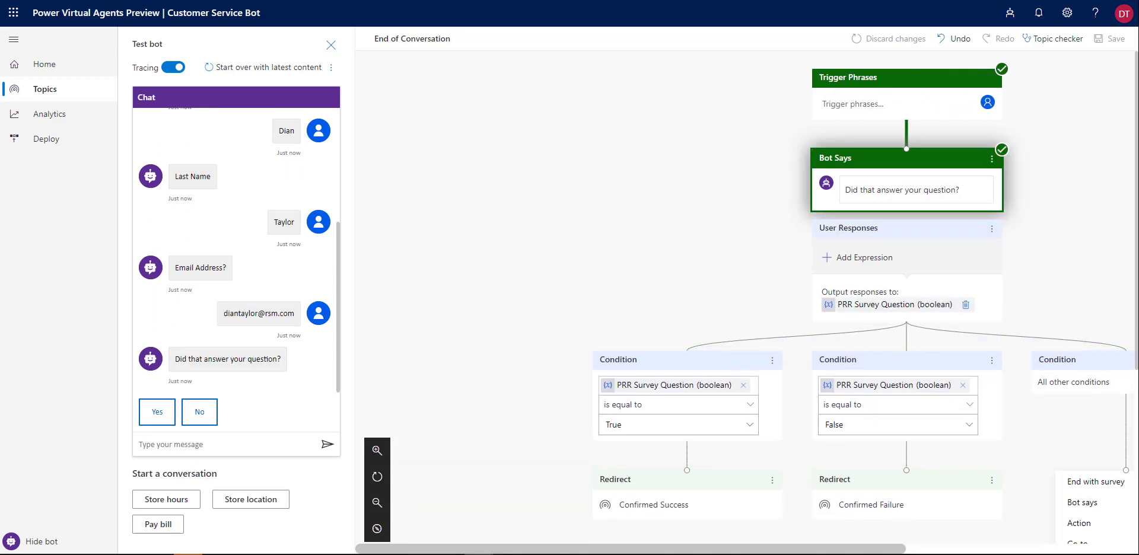
pyautogui.hotkey('alt', 'Tab')
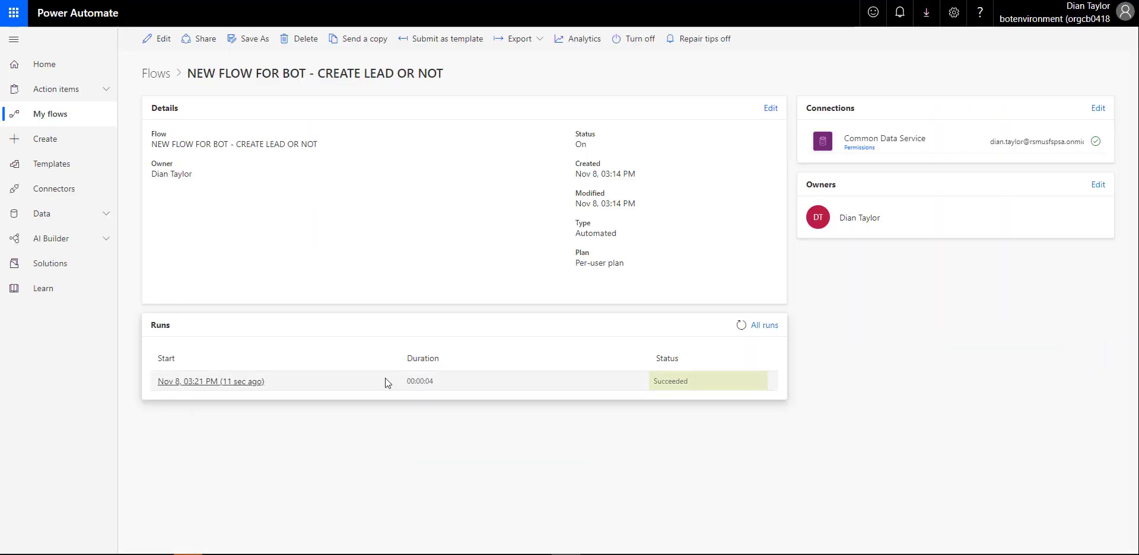
# Open the latest succeeded run and inspect the HTTP trigger values, List records output and Condition result
pyautogui.click(199, 383)
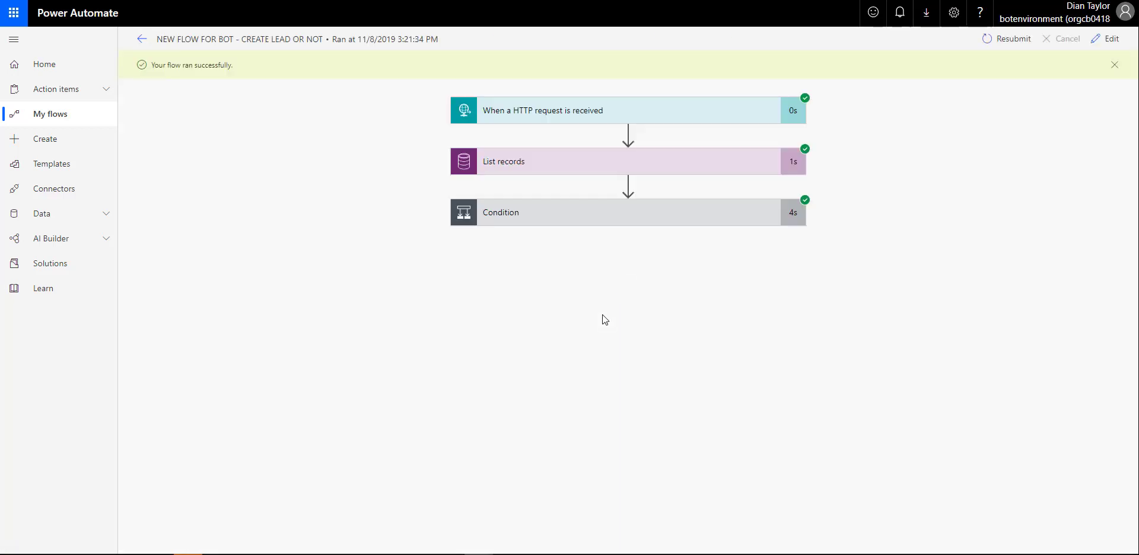
pyautogui.click(574, 114)
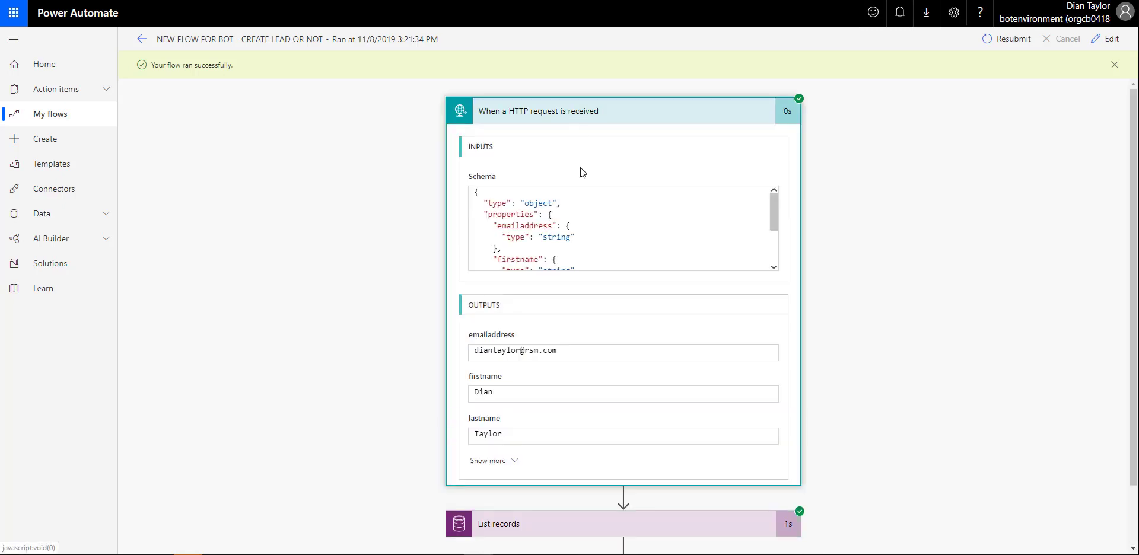
pyautogui.scroll(-2, 562, 280)
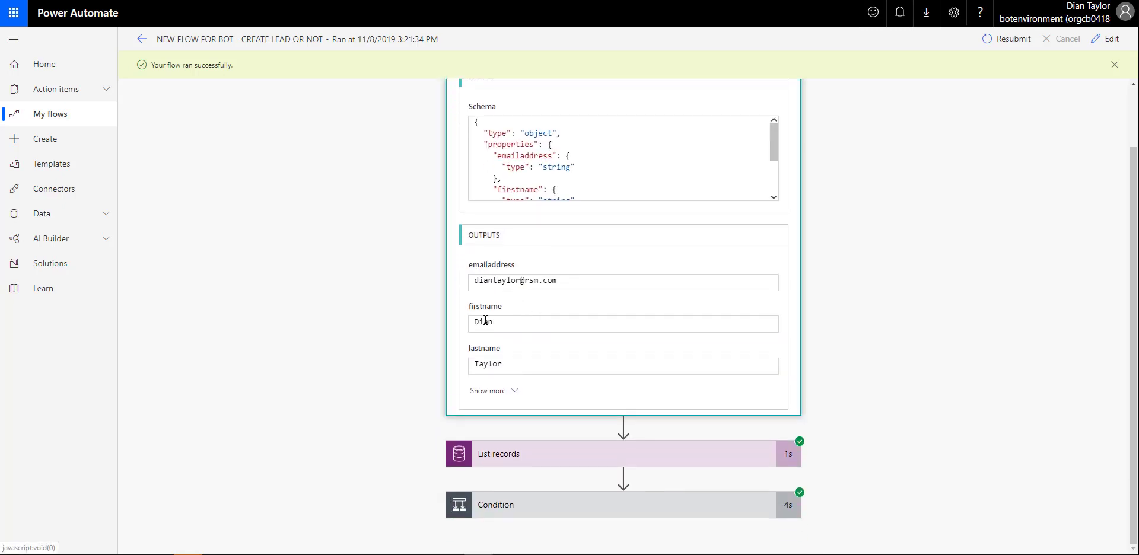
pyautogui.click(582, 457)
pyautogui.scroll(-4, 890, 307)
pyautogui.scroll(-1, 890, 306)
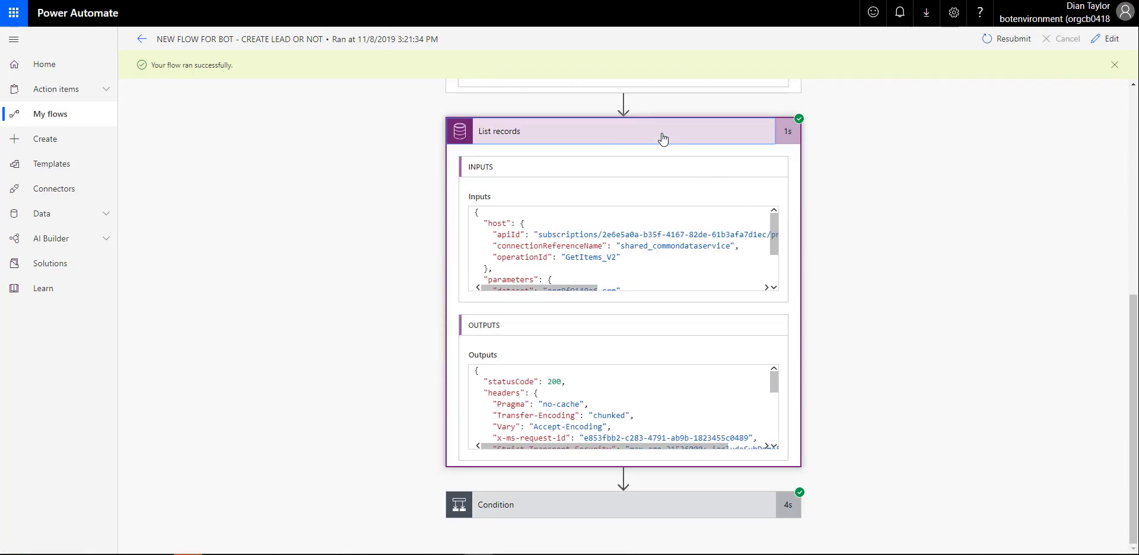
pyautogui.click(661, 138)
pyautogui.click(610, 505)
pyautogui.scroll(-3, 904, 360)
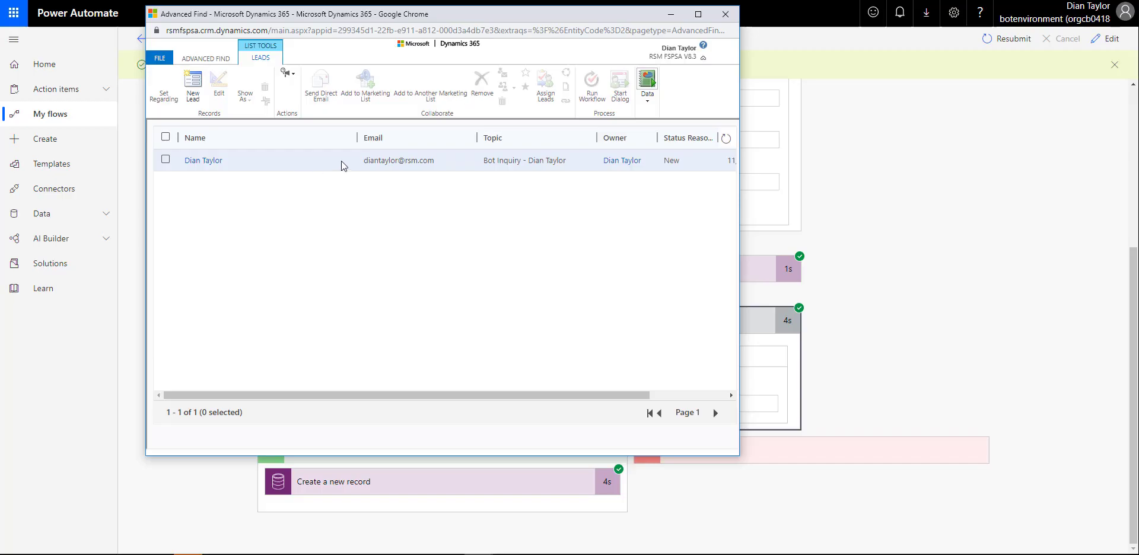
# Select the new 'Bot Inquiry' lead in the Advanced Find results
pyautogui.click(395, 161)
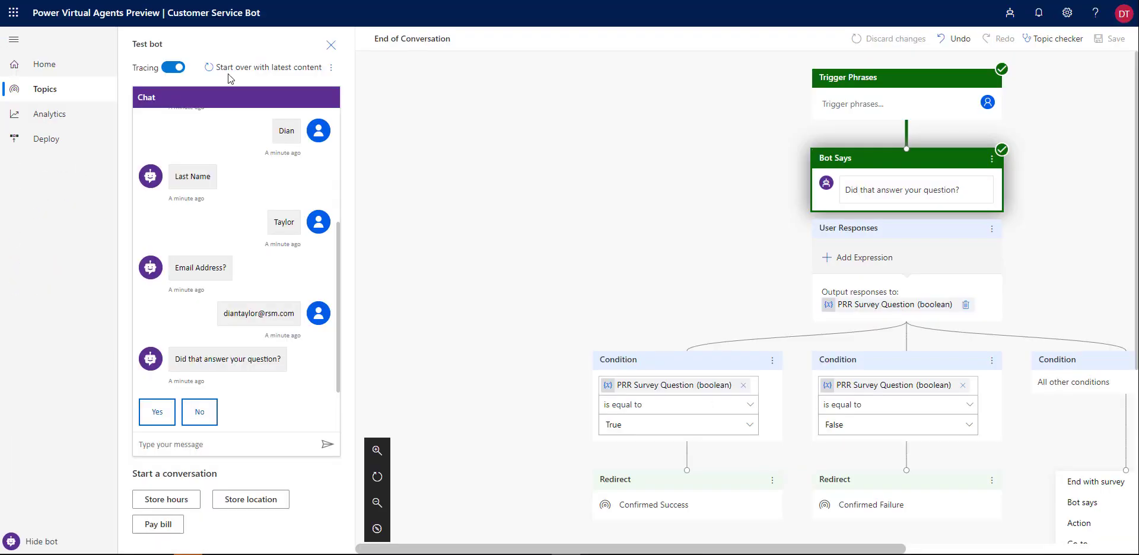
# Restart the test chat, send the pasted demo script trigger phrase, and answer Yes to being contacted
pyautogui.click(235, 68)
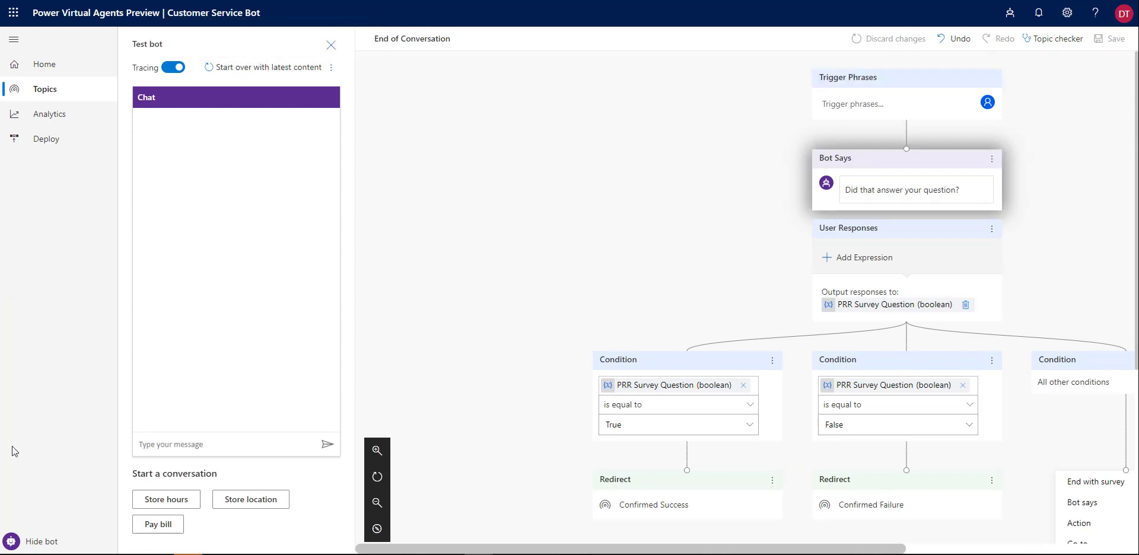
pyautogui.write('load my demo script')
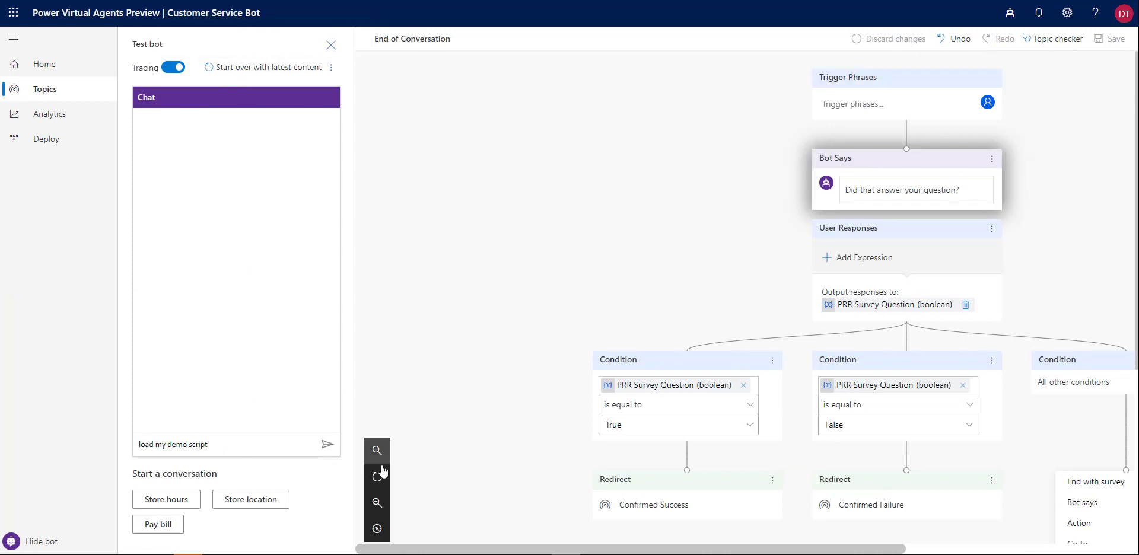
pyautogui.click(327, 445)
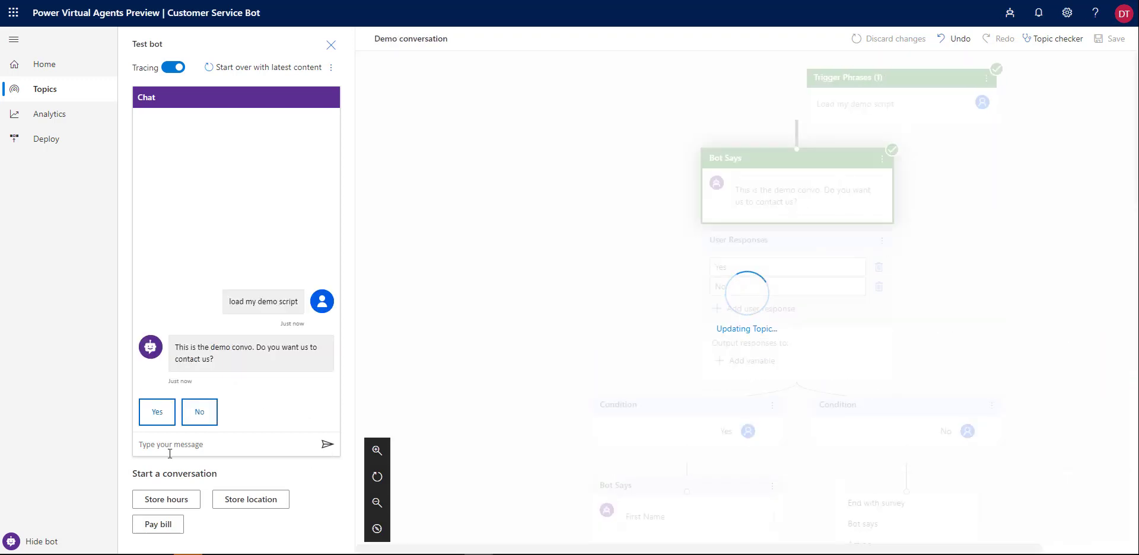
pyautogui.click(156, 415)
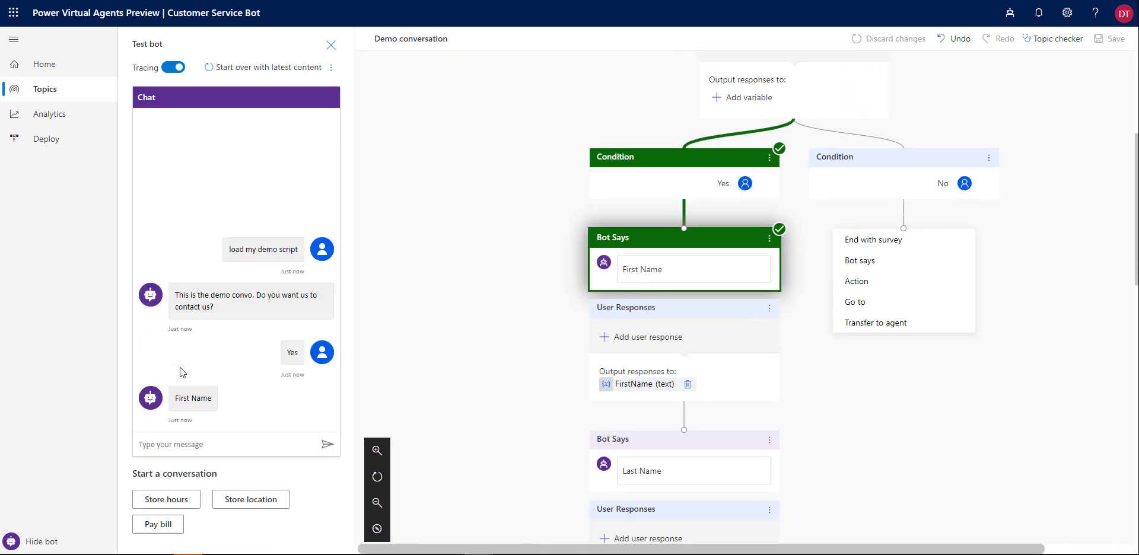
# Send the same first name, last name and email address as before
pyautogui.click(207, 452)
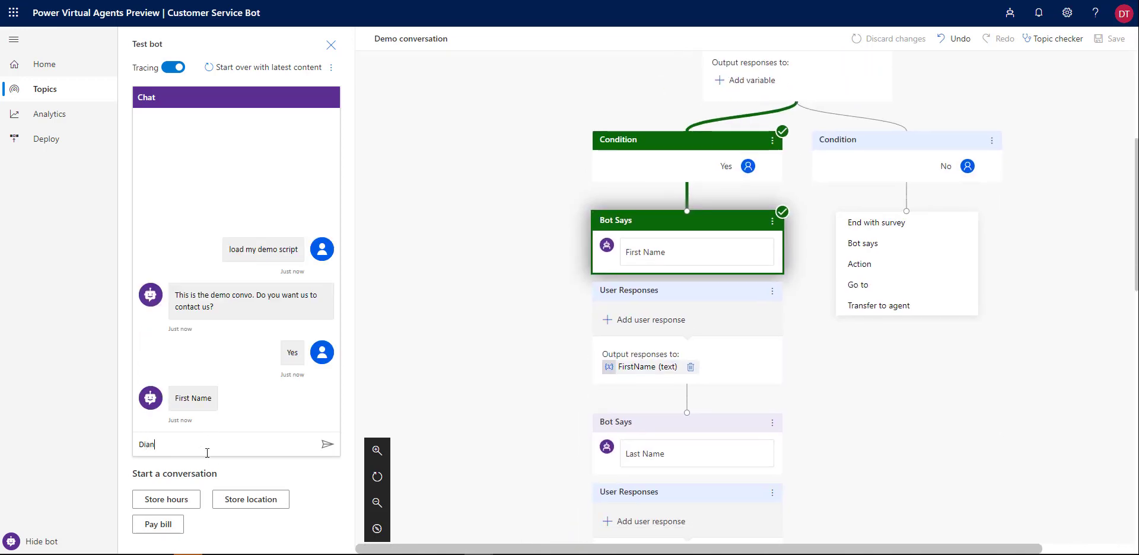
pyautogui.press('Return')
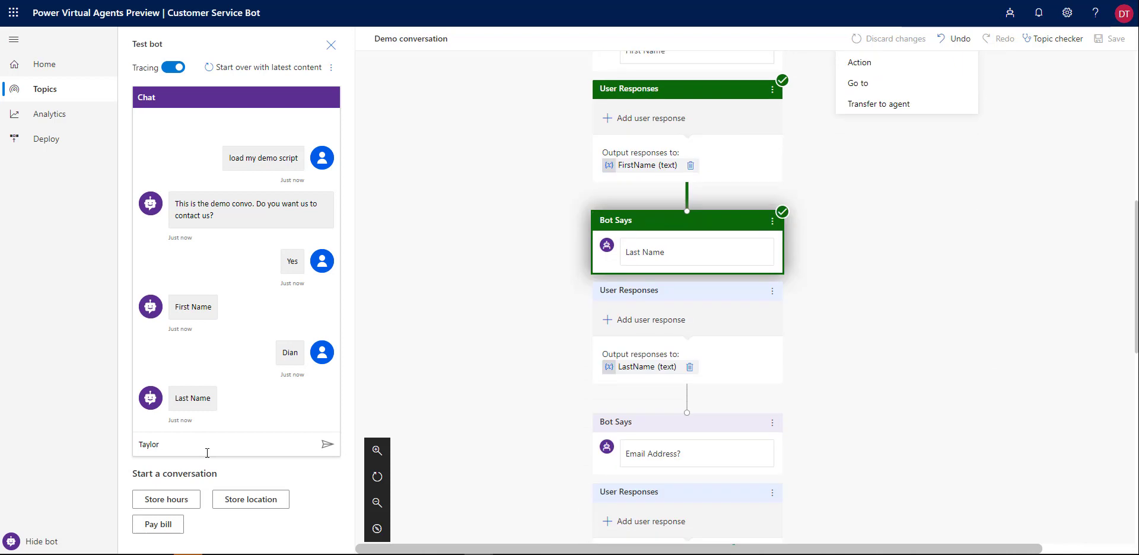
pyautogui.press('Return')
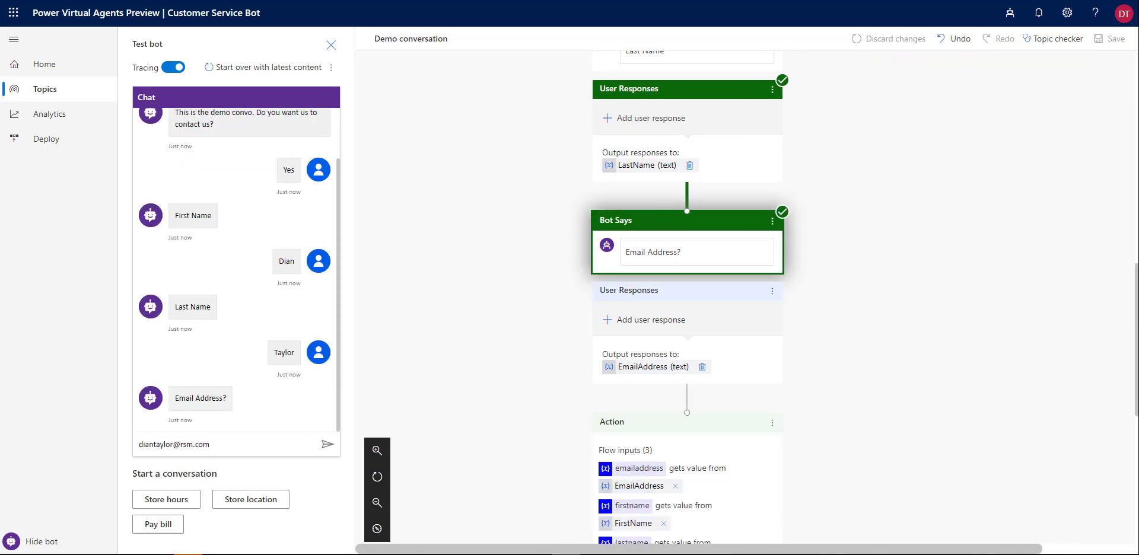
pyautogui.click(327, 444)
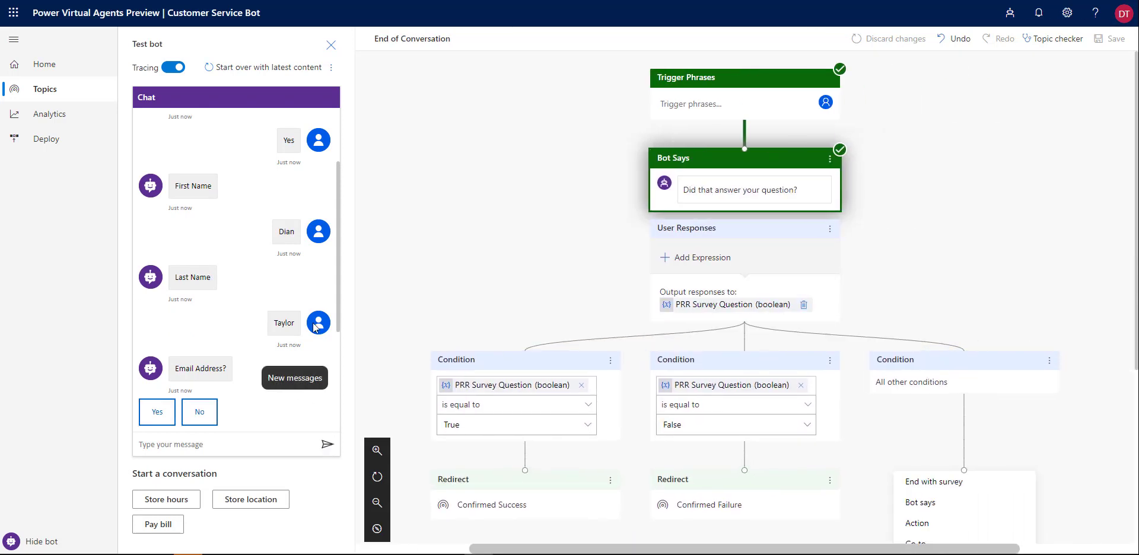
pyautogui.scroll(-3, 336, 297)
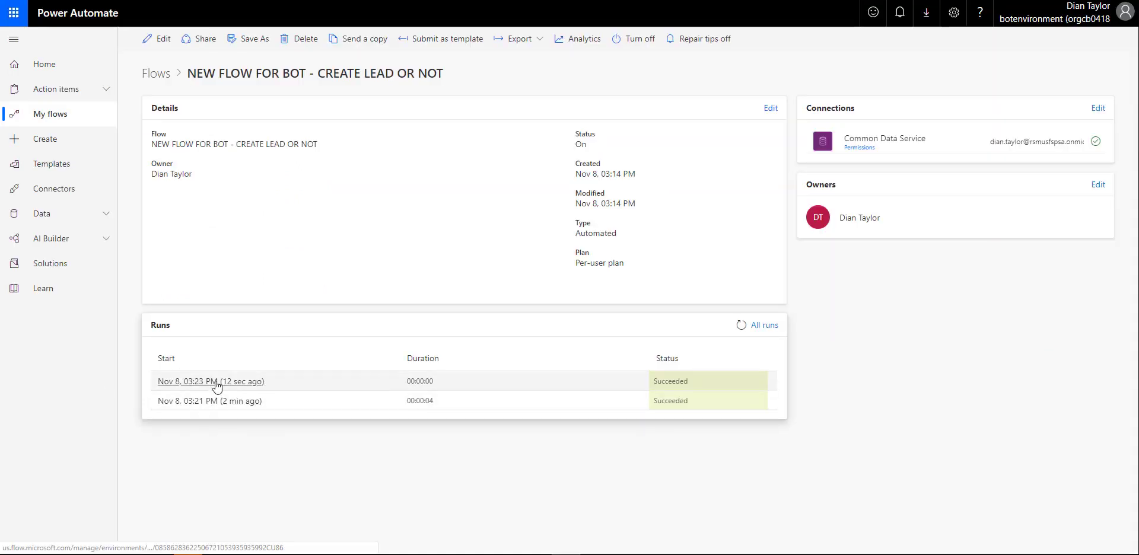
# Open the latest flow run and expand its Condition to show it evaluated false, skipping lead creation
pyautogui.click(216, 385)
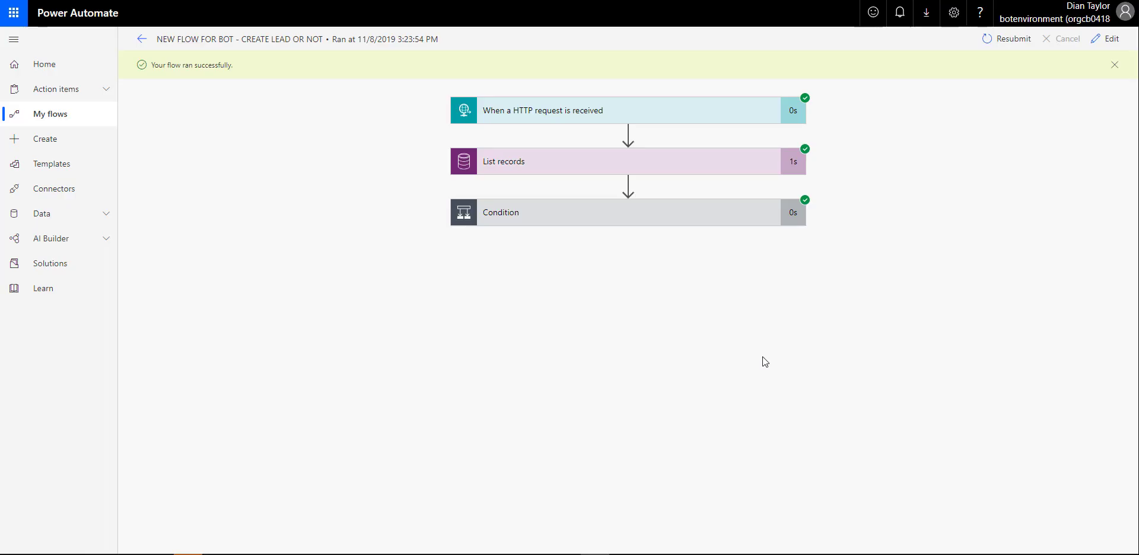
pyautogui.click(623, 218)
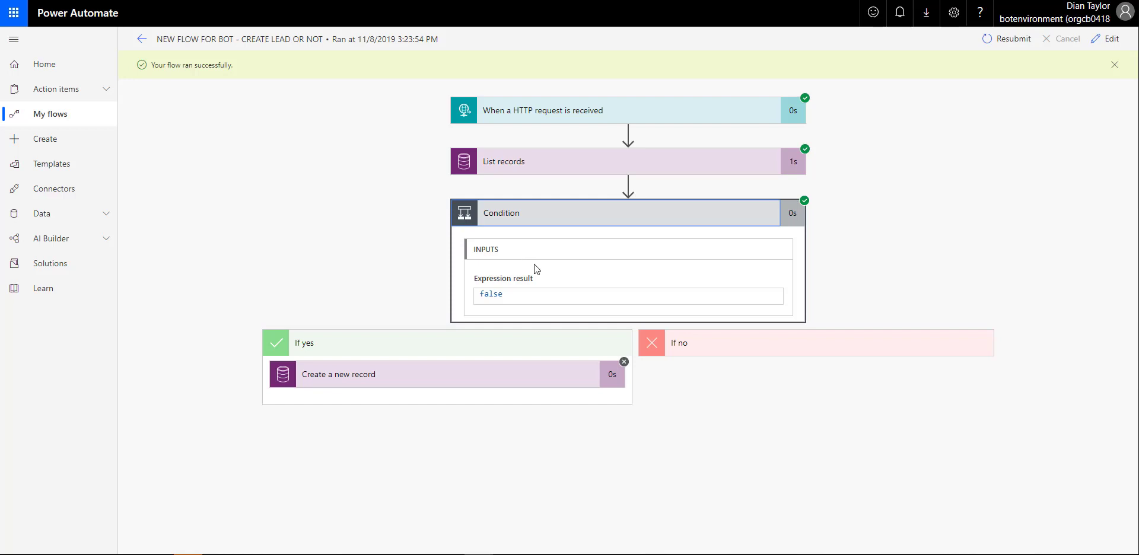